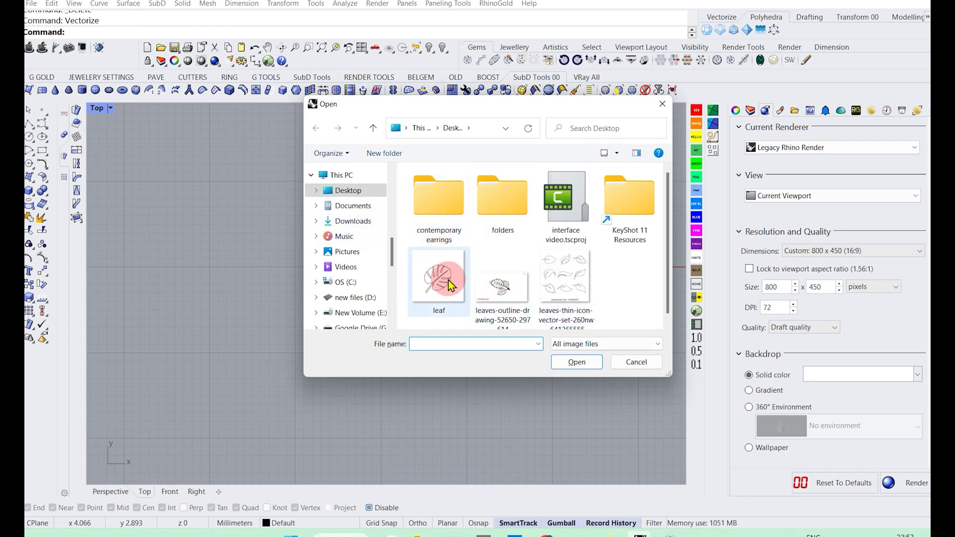
# - Vectorize the leaves-thin-icon image into leaf outline curves at threshold 94 and filter size 45
pyautogui.click(560, 298)
pyautogui.click(576, 361)
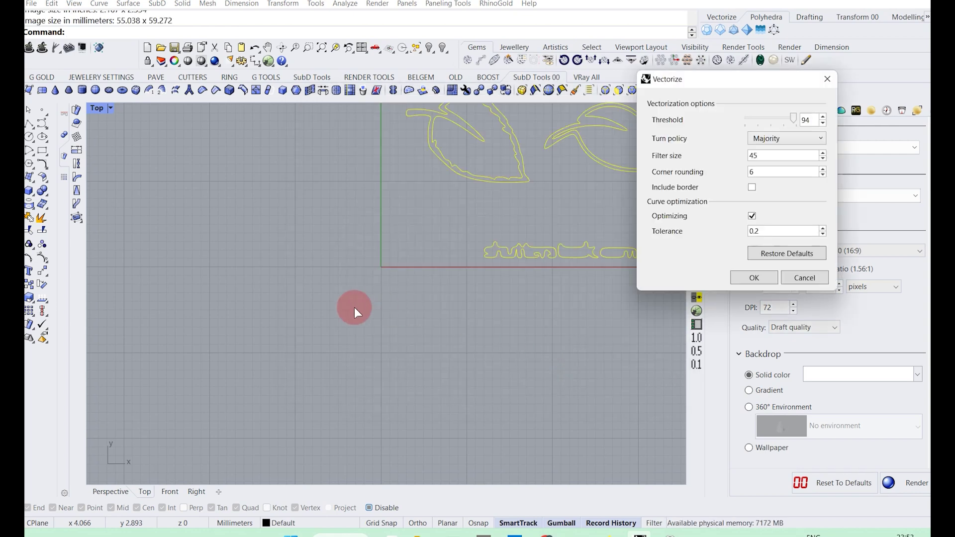
pyautogui.scroll(-5, 354, 308)
pyautogui.scroll(4, 411, 254)
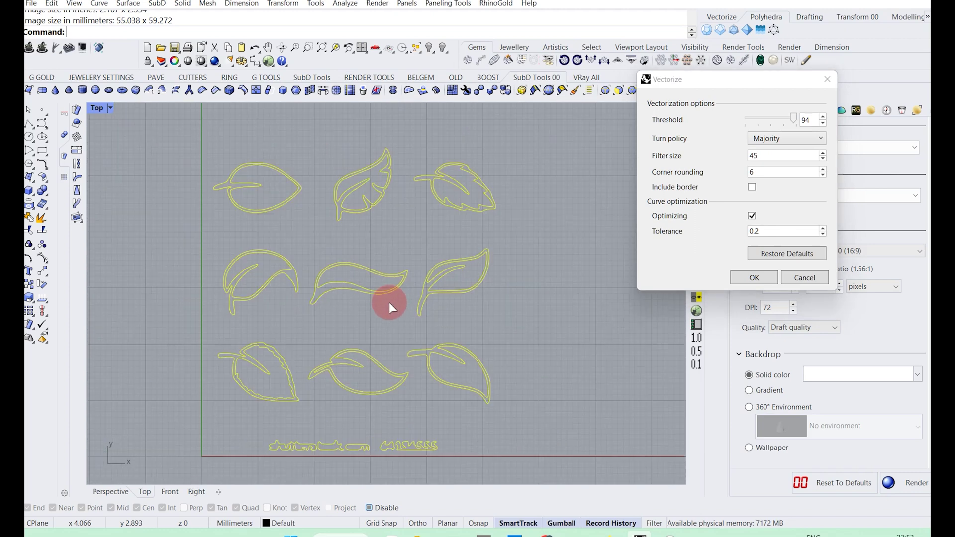
pyautogui.moveTo(712, 84); pyautogui.dragTo(633, 145)
pyautogui.click(674, 338)
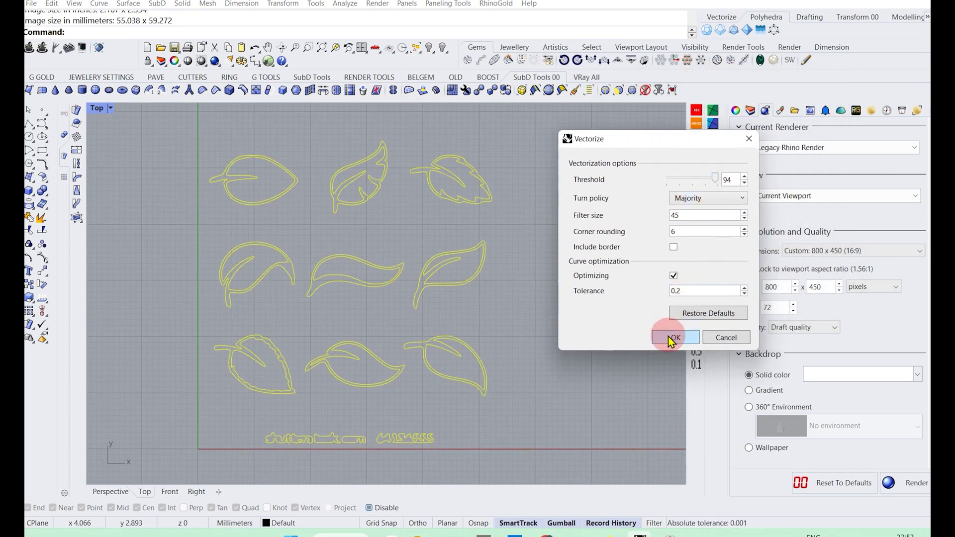
pyautogui.click(407, 364)
# - Ungroup the vectorized leaves and delete every leaf except one
pyautogui.click(180, 249)
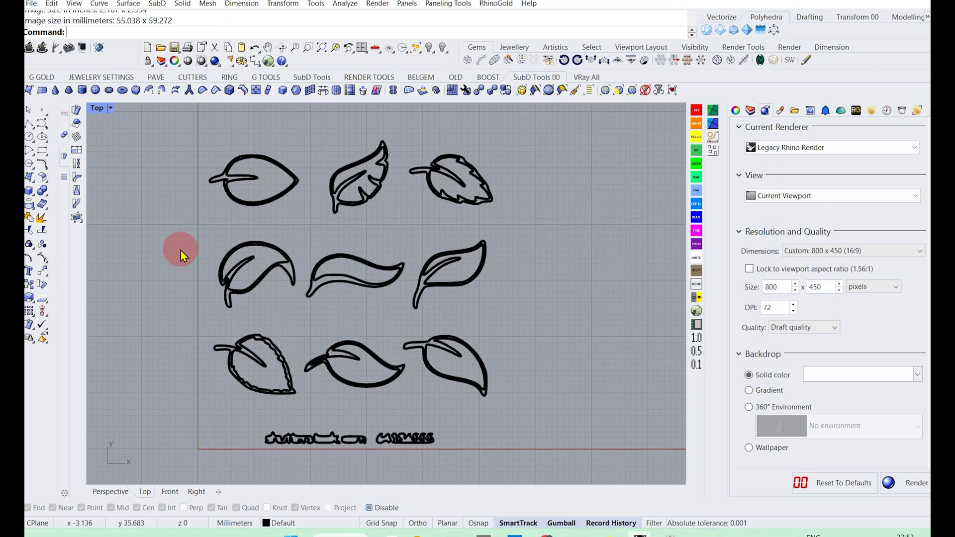
pyautogui.press('Return')
pyautogui.scroll(2, 381, 176)
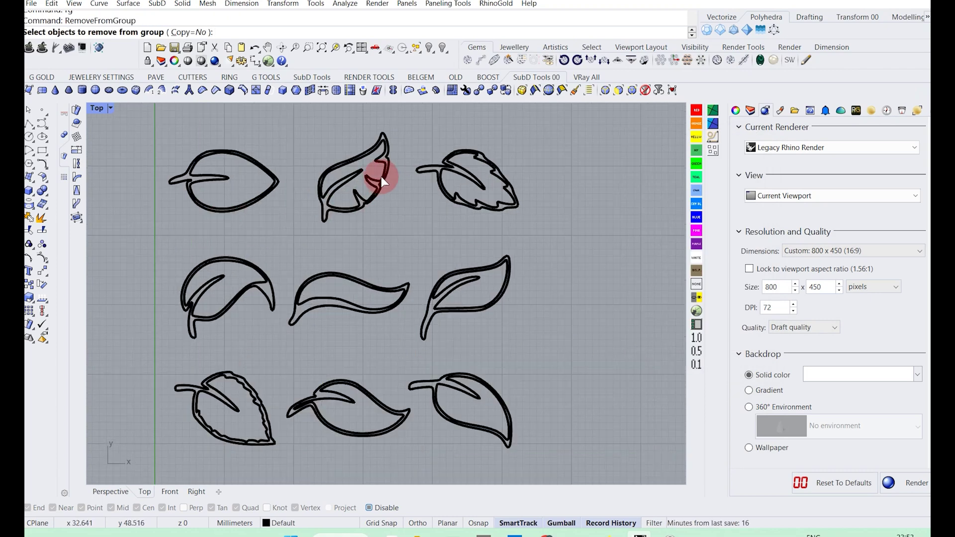
pyautogui.scroll(3, 393, 207)
pyautogui.scroll(2, 392, 207)
pyautogui.moveTo(398, 241); pyautogui.dragTo(295, 208)
pyautogui.scroll(-5, 296, 208)
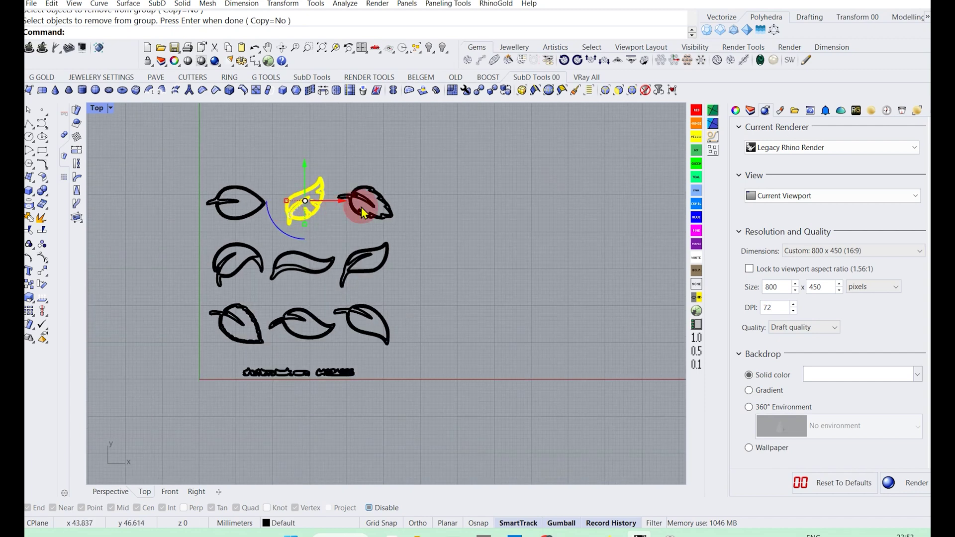
pyautogui.press('Return')
pyautogui.click(363, 202)
pyautogui.press('Delete')
# - Delete the kept leaf's inner curves, leaving only its outer outline
pyautogui.scroll(5, 304, 204)
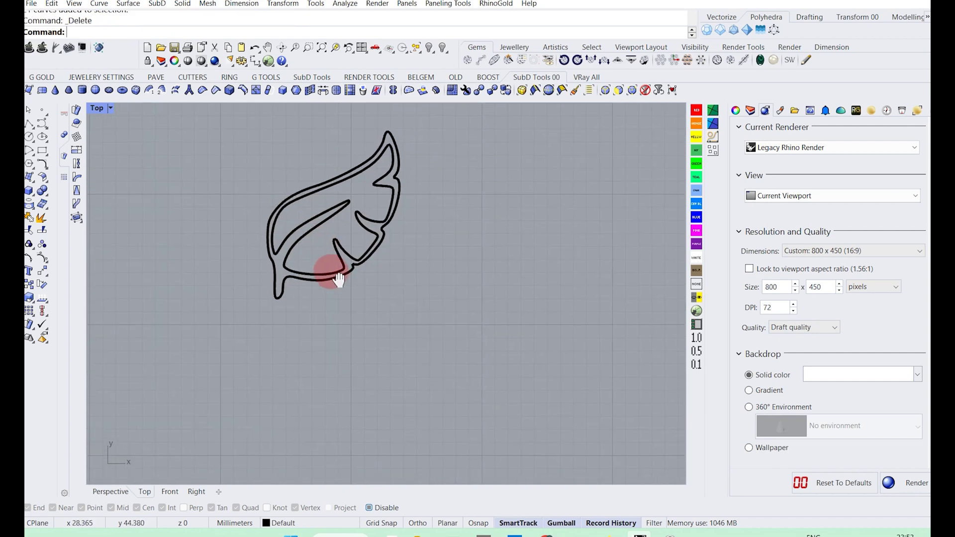
pyautogui.click(344, 265)
pyautogui.scroll(-1, 345, 267)
pyautogui.press('Delete')
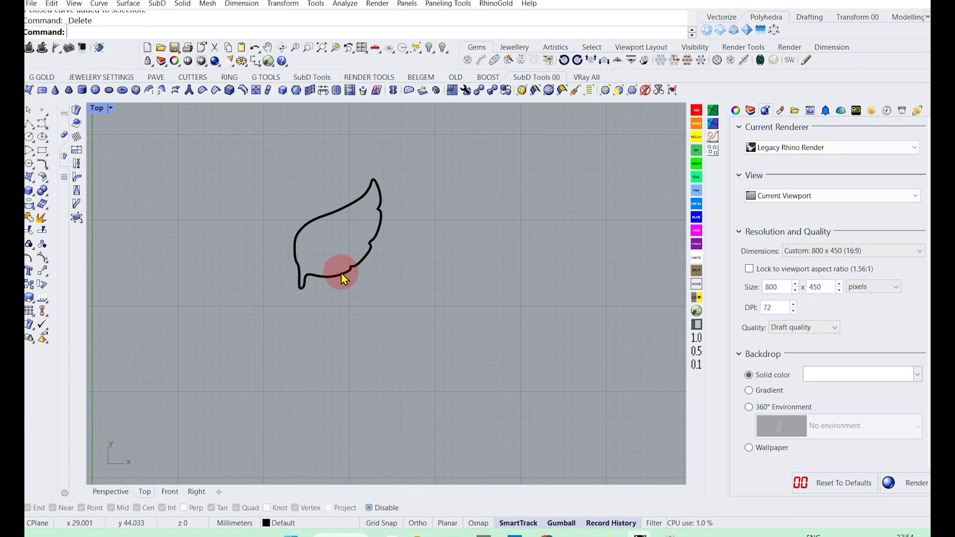
pyautogui.click(341, 276)
pyautogui.press('Escape')
pyautogui.hotkey('ctrl', 'z')
pyautogui.scroll(2, 353, 266)
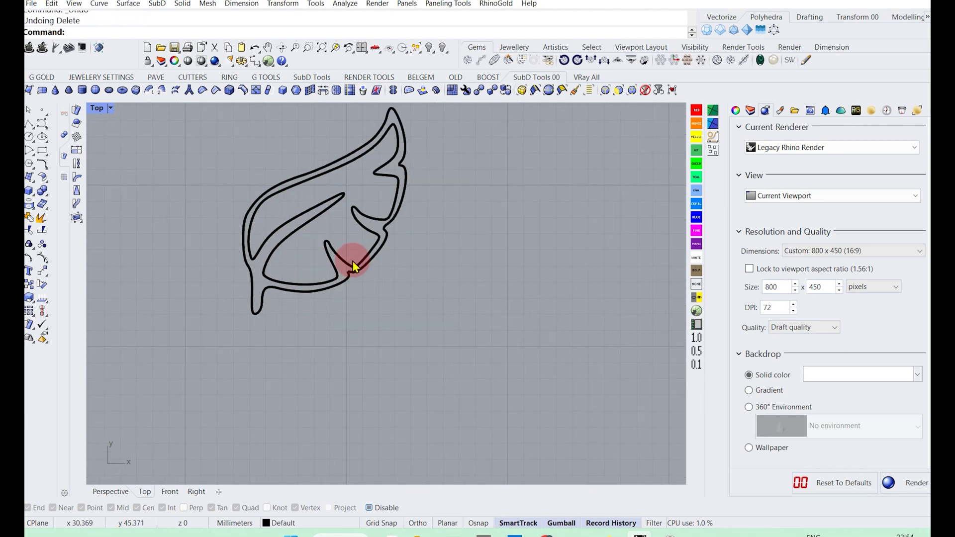
pyautogui.click(355, 267)
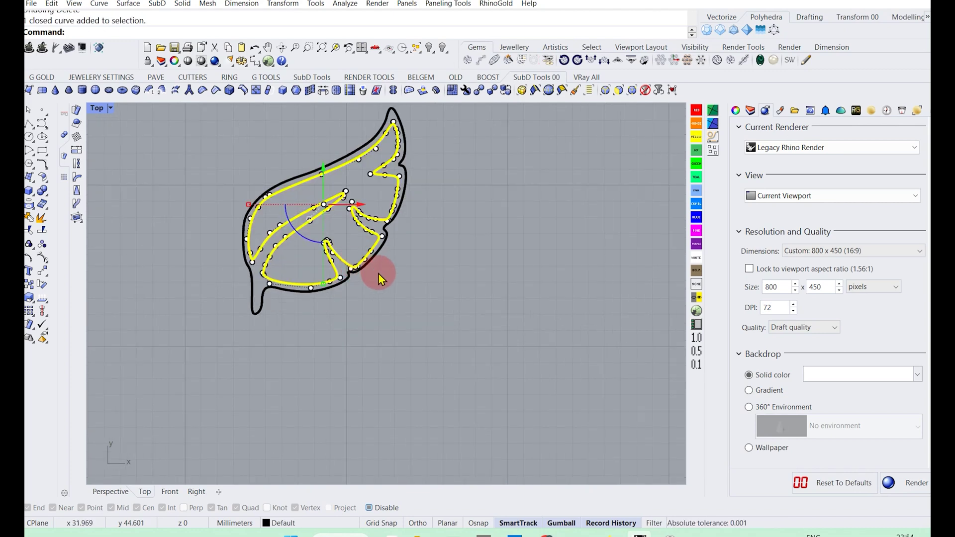
pyautogui.press('Delete')
pyautogui.click(365, 264)
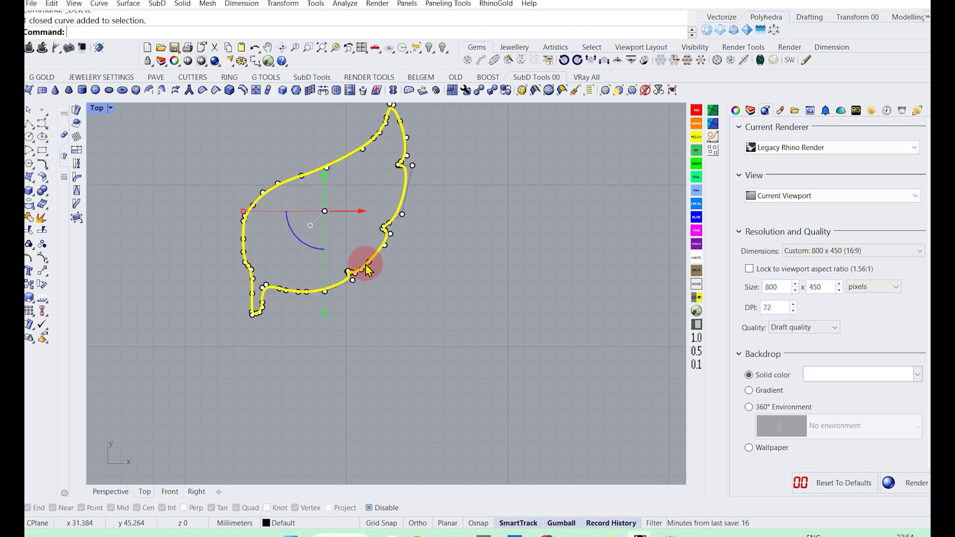
pyautogui.scroll(-3, 366, 264)
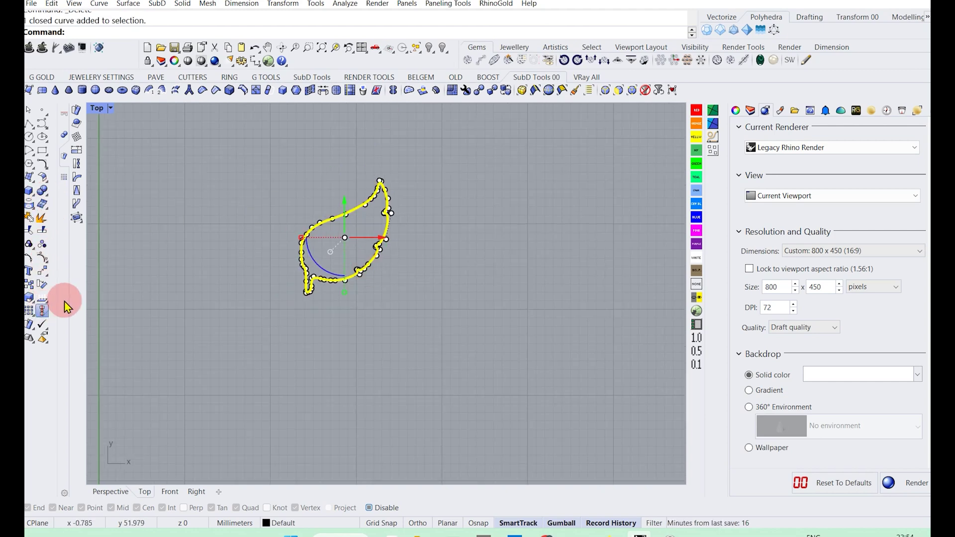
pyautogui.click(43, 310)
pyautogui.scroll(-3, 270, 237)
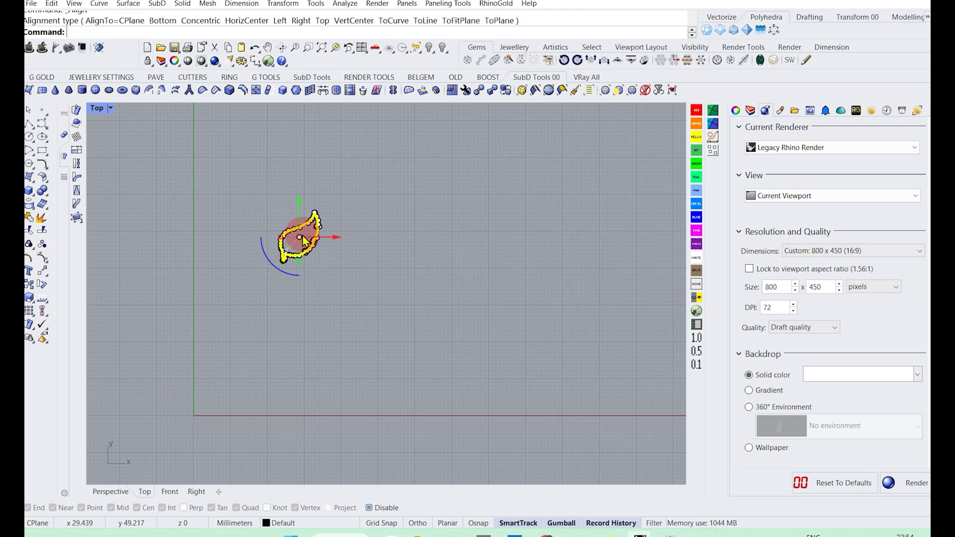
# - Centre the leaf outline on the origin with Align Concentric at point 0
pyautogui.click(64, 114)
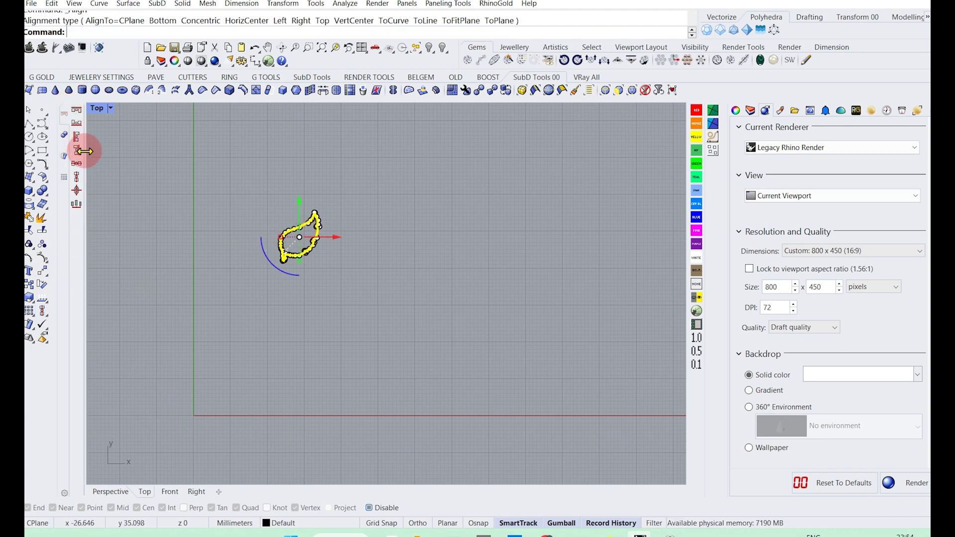
pyautogui.click(76, 190)
pyautogui.scroll(-2, 267, 288)
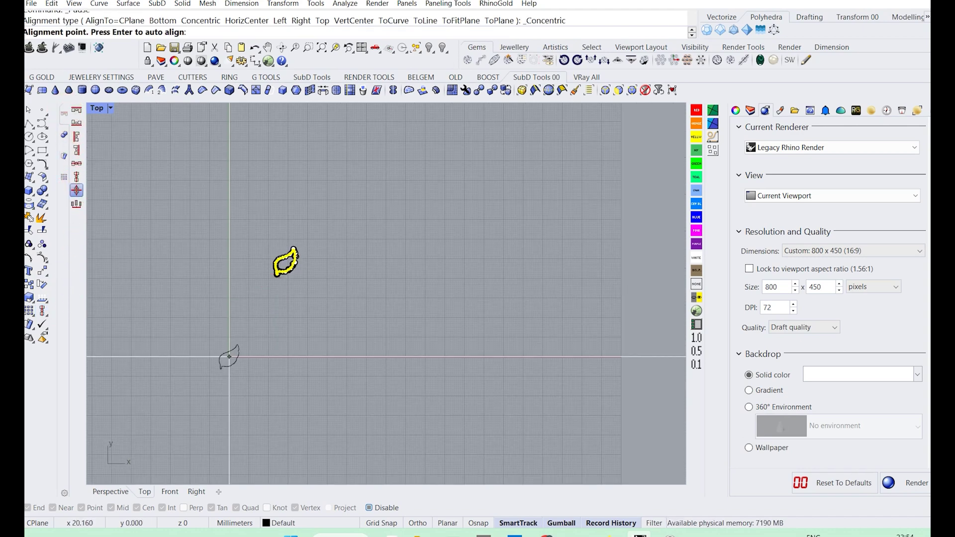
pyautogui.write('0')
pyautogui.press('Return')
pyautogui.scroll(3, 254, 304)
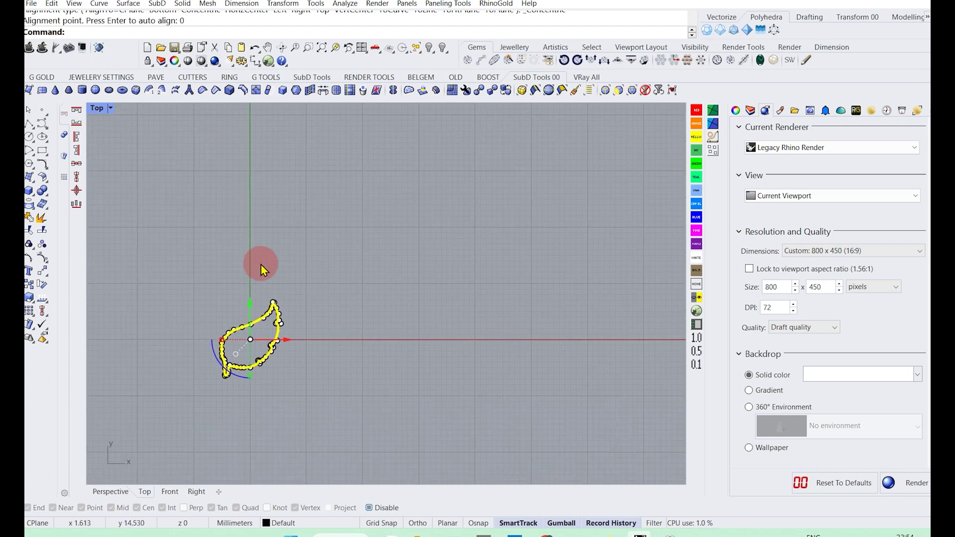
pyautogui.scroll(1, 298, 248)
pyautogui.scroll(3, 348, 268)
pyautogui.scroll(1, 363, 279)
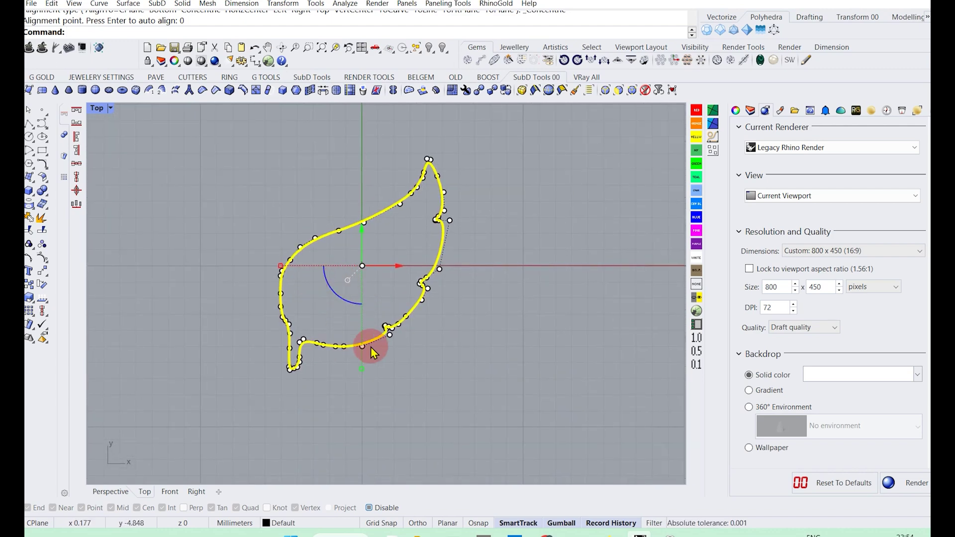
# - Rebuild the leaf outline as a degree-3 curve with 25 points
pyautogui.write('ebuild')
pyautogui.press('Return')
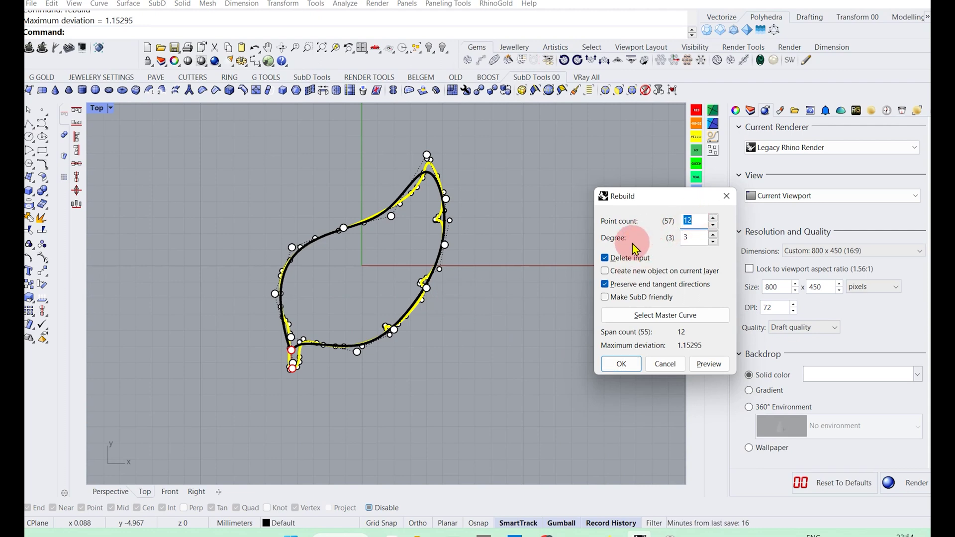
pyautogui.write('25')
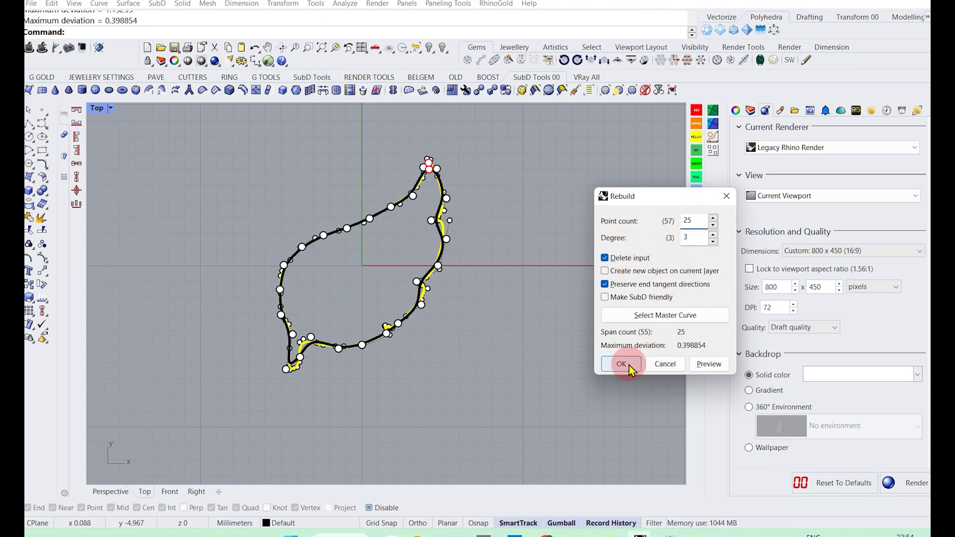
pyautogui.click(621, 364)
pyautogui.scroll(2, 327, 376)
# - Drag the leaf's lower-tip control point down and outward to lengthen the stem end
pyautogui.click(300, 359)
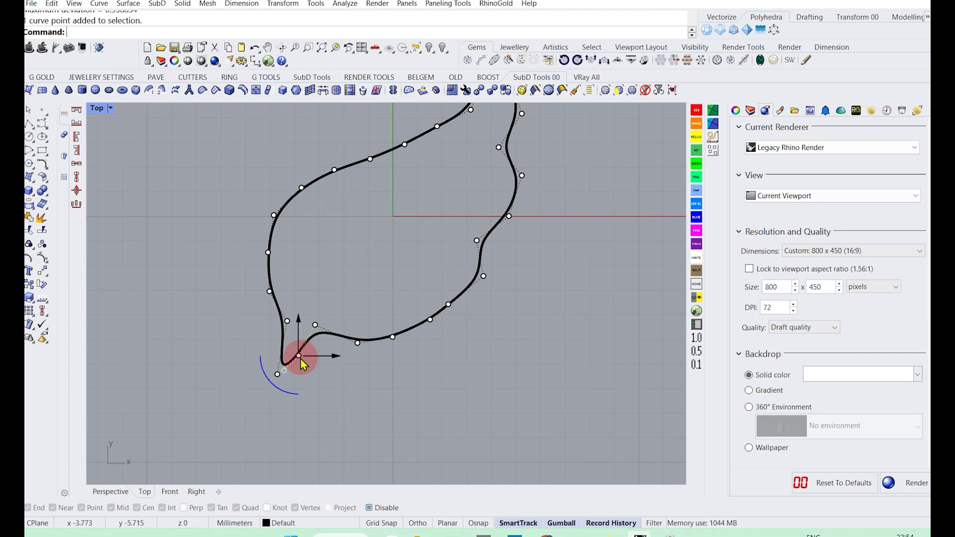
pyautogui.moveTo(300, 359)
pyautogui.mouseDown()
pyautogui.moveTo(305, 368)
pyautogui.moveTo(276, 376)
pyautogui.moveTo(268, 359)
pyautogui.moveTo(292, 383)
pyautogui.moveTo(256, 394)
pyautogui.mouseUp()
pyautogui.click(291, 369)
pyautogui.press('Escape')
pyautogui.scroll(-3, 301, 380)
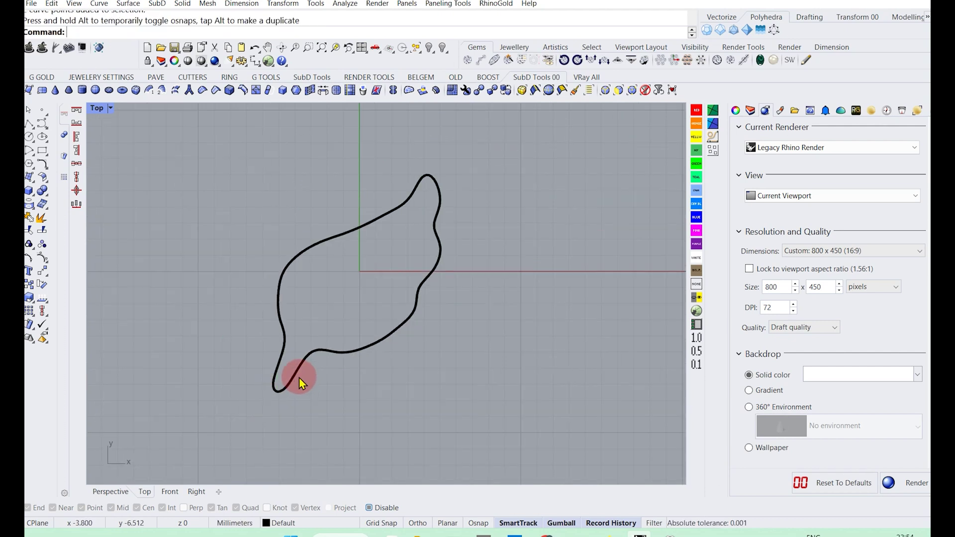
# - Show the leaf's control points with F10 and adjust the lower-edge points around the tip
pyautogui.click(377, 357)
pyautogui.press('F10')
pyautogui.scroll(1, 379, 356)
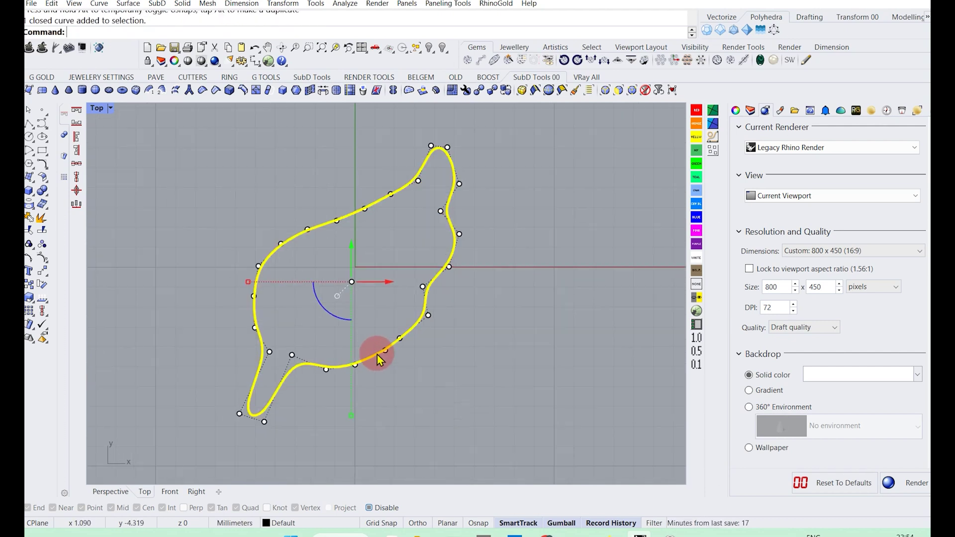
pyautogui.scroll(1, 359, 352)
pyautogui.scroll(-1, 337, 341)
pyautogui.moveTo(339, 334)
pyautogui.mouseDown()
pyautogui.moveTo(402, 369)
pyautogui.moveTo(381, 363)
pyautogui.mouseUp()
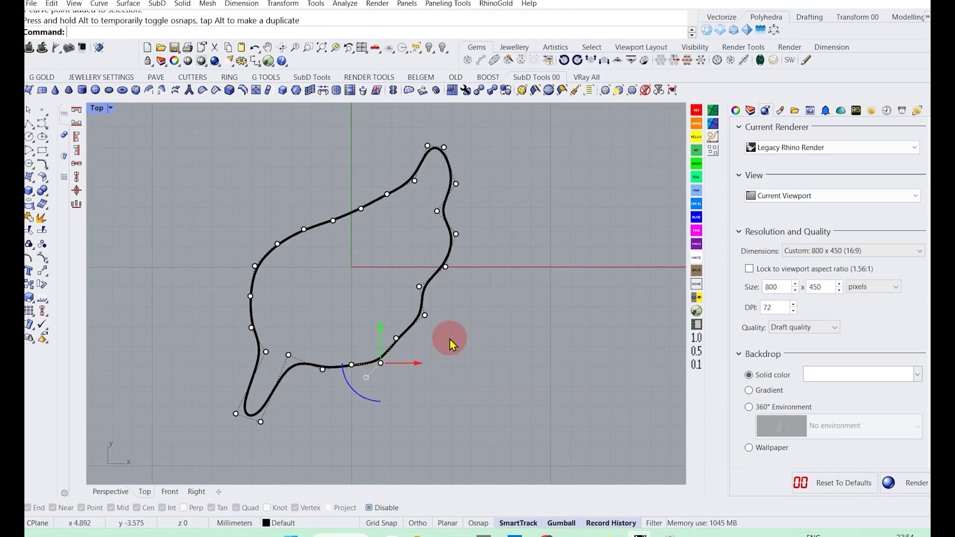
pyautogui.press('Escape')
pyautogui.scroll(-1, 346, 334)
pyautogui.moveTo(433, 215); pyautogui.dragTo(382, 245, button='right')
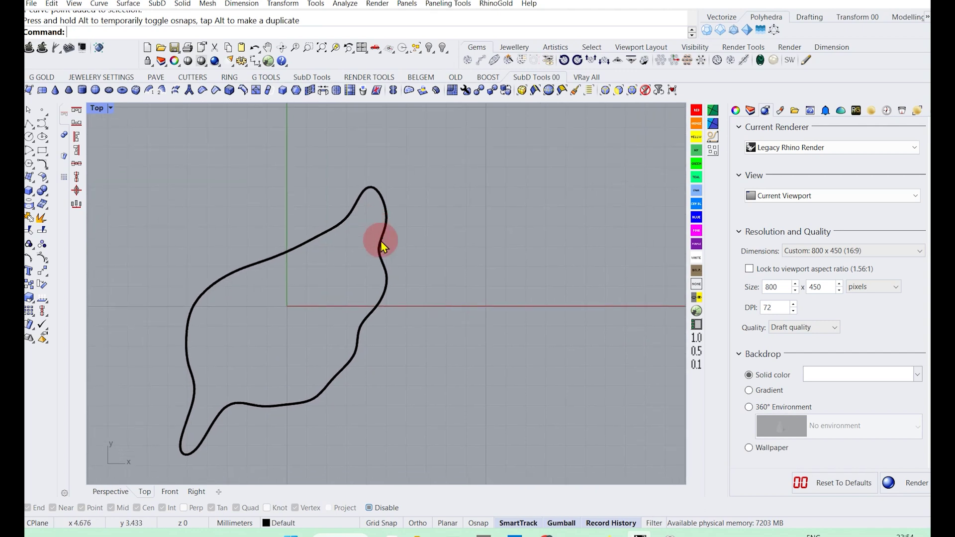
pyautogui.click(381, 244)
pyautogui.scroll(-3, 381, 245)
pyautogui.press('Escape')
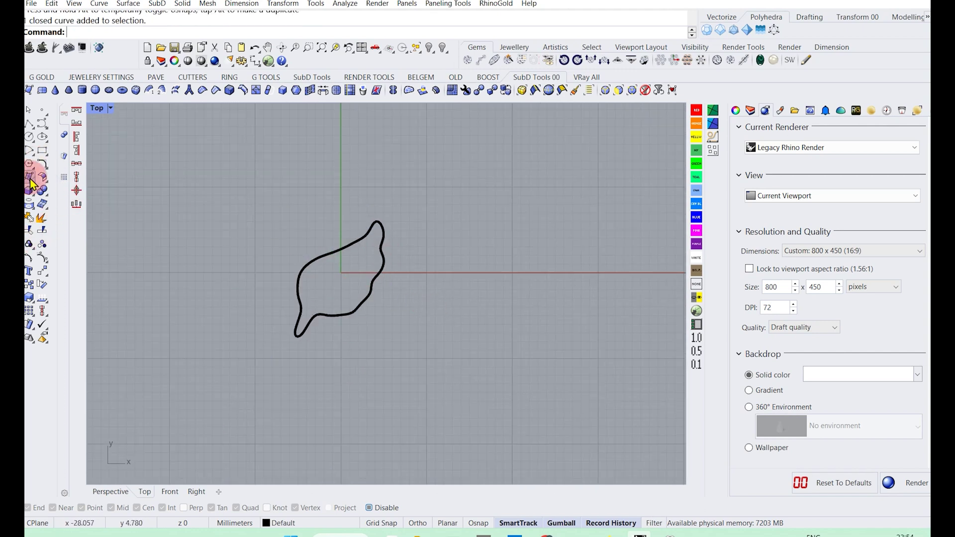
# - Create a sphere centred at the origin that encloses the leaf outline
pyautogui.click(34, 202)
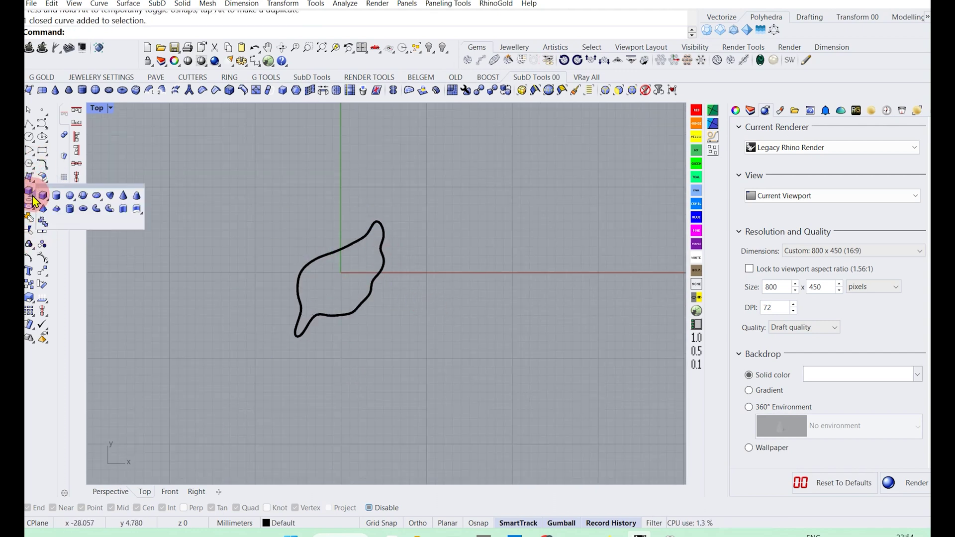
pyautogui.click(70, 195)
pyautogui.scroll(-2, 331, 272)
pyautogui.write('0')
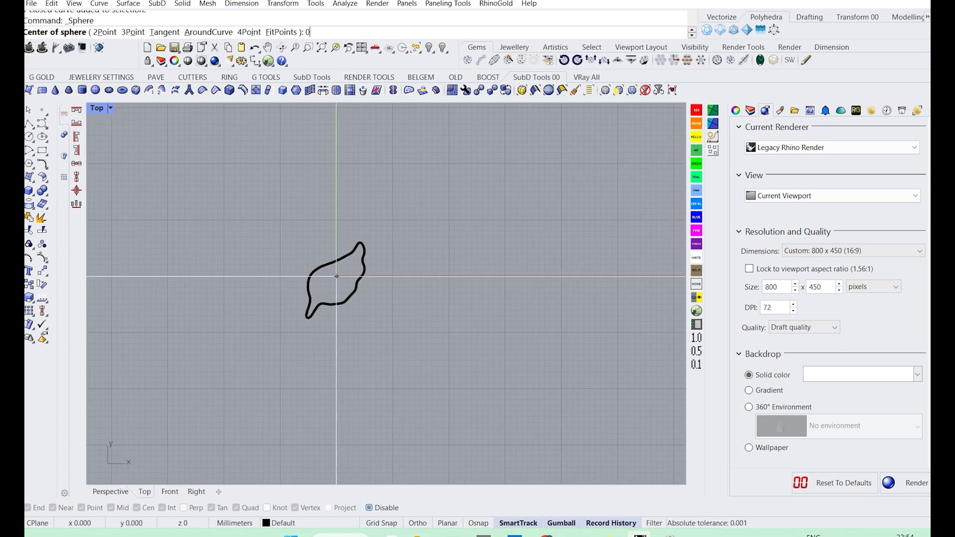
pyautogui.press('Return')
pyautogui.scroll(-1, 416, 320)
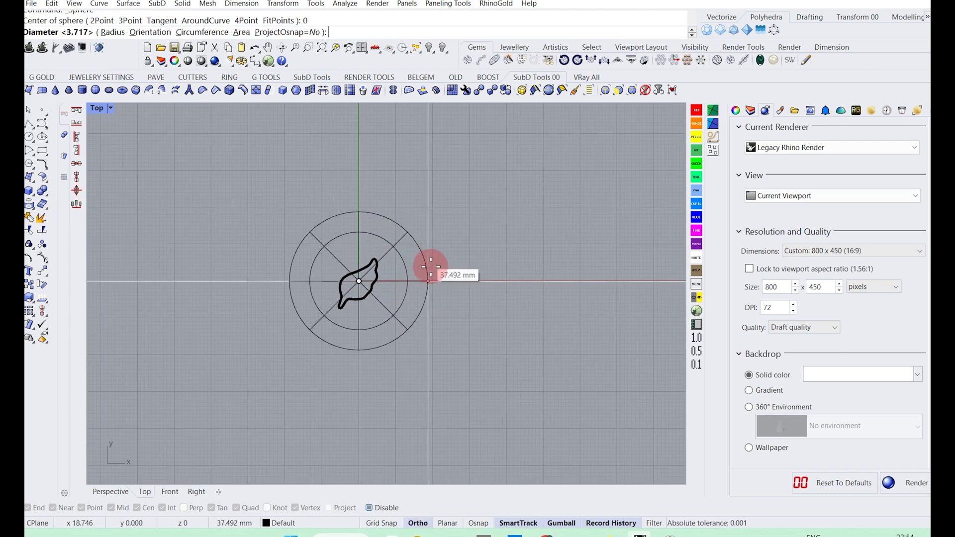
pyautogui.click(428, 273)
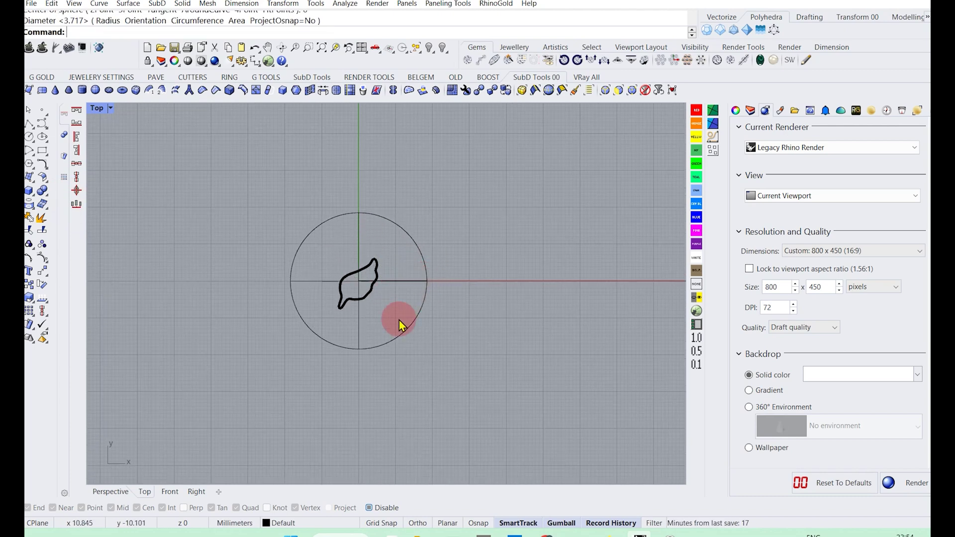
# - Return to four viewports and rotate the sphere slightly with the Gumball in the Front view
pyautogui.doubleClick(97, 108)
pyautogui.scroll(-2, 299, 353)
pyautogui.scroll(-2, 269, 376)
pyautogui.moveTo(260, 369); pyautogui.dragTo(243, 378, button='right')
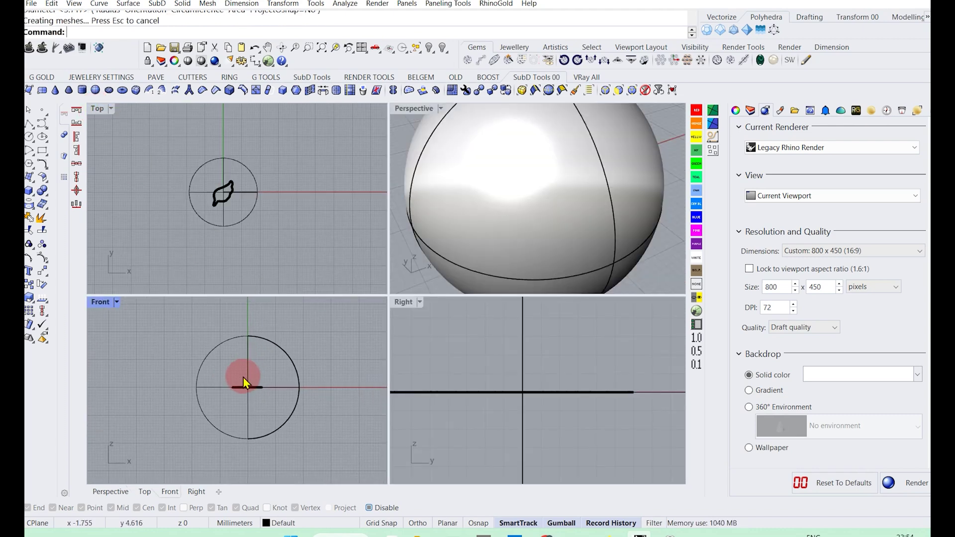
pyautogui.click(252, 346)
pyautogui.click(229, 417)
pyautogui.click(211, 392)
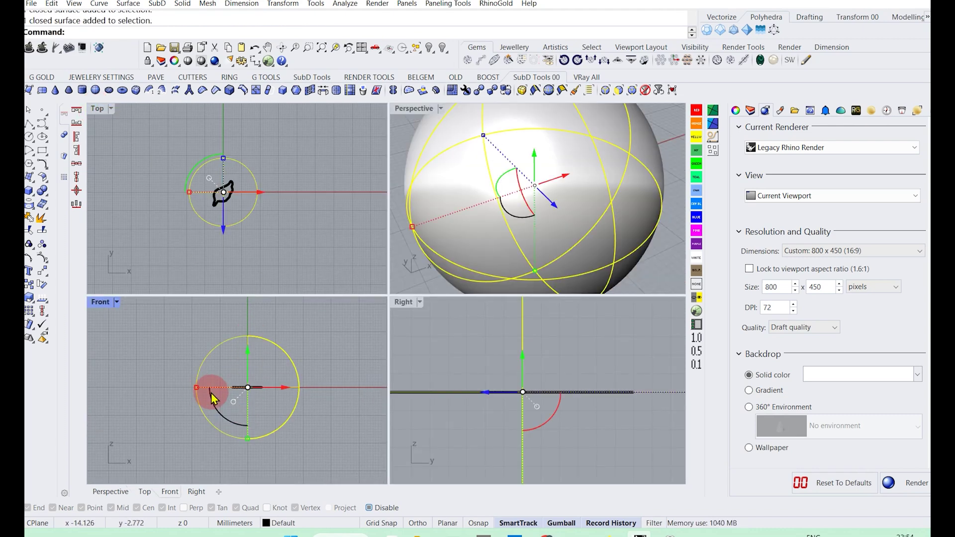
pyautogui.moveTo(228, 420); pyautogui.dragTo(193, 366)
pyautogui.click(225, 362)
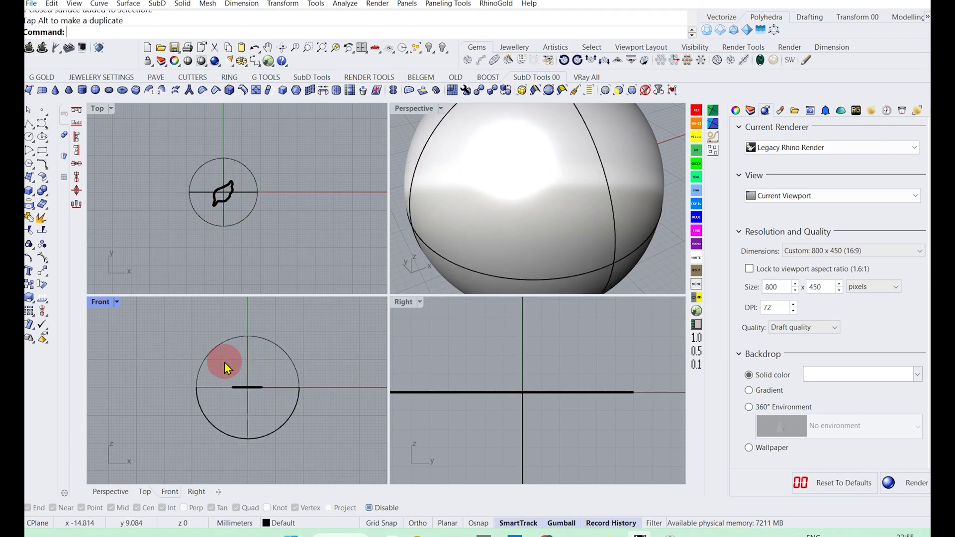
pyautogui.moveTo(224, 362); pyautogui.dragTo(216, 385, button='right')
# - Pick the sphere for ExtractIsocurve and toggle the direction from U to V
pyautogui.press('Return')
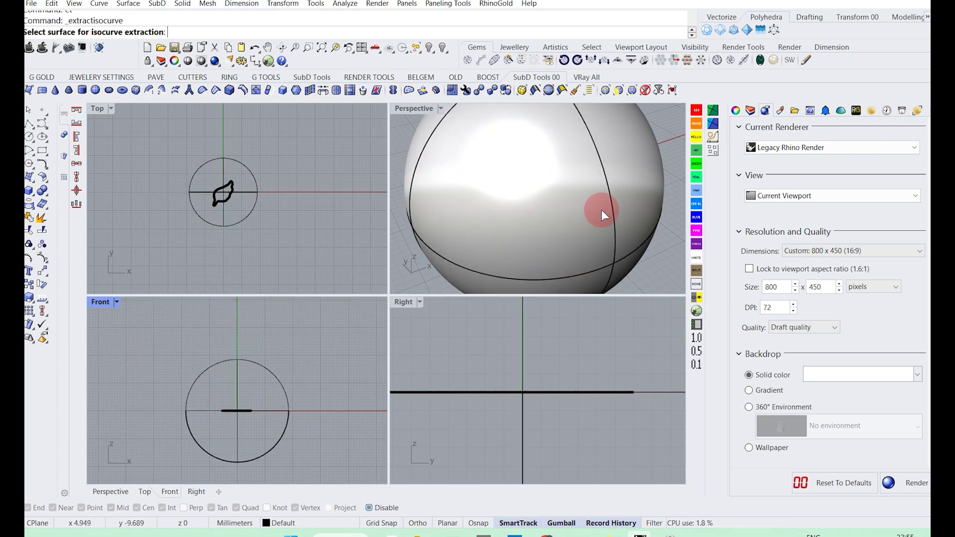
pyautogui.click(544, 219)
pyautogui.click(192, 59)
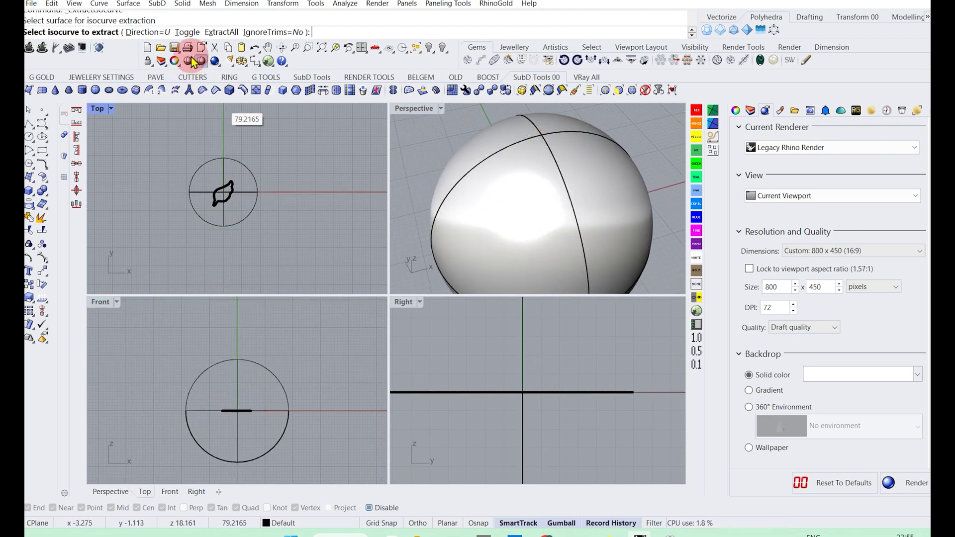
pyautogui.click(181, 34)
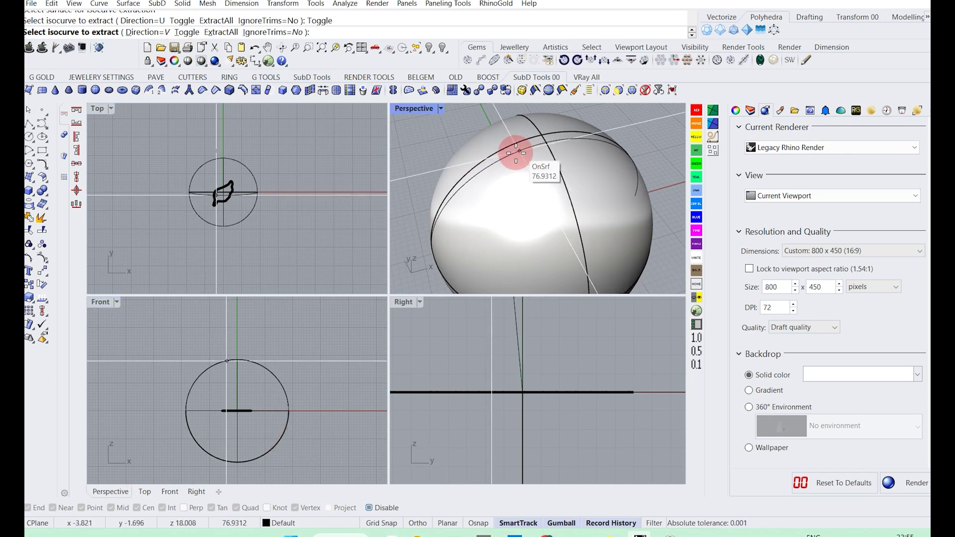
pyautogui.scroll(-3, 508, 202)
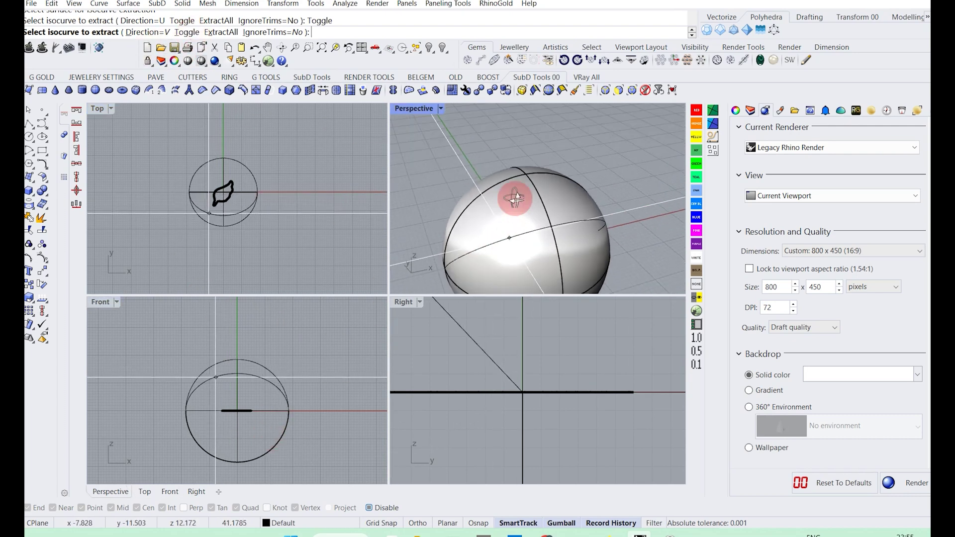
pyautogui.click(517, 225)
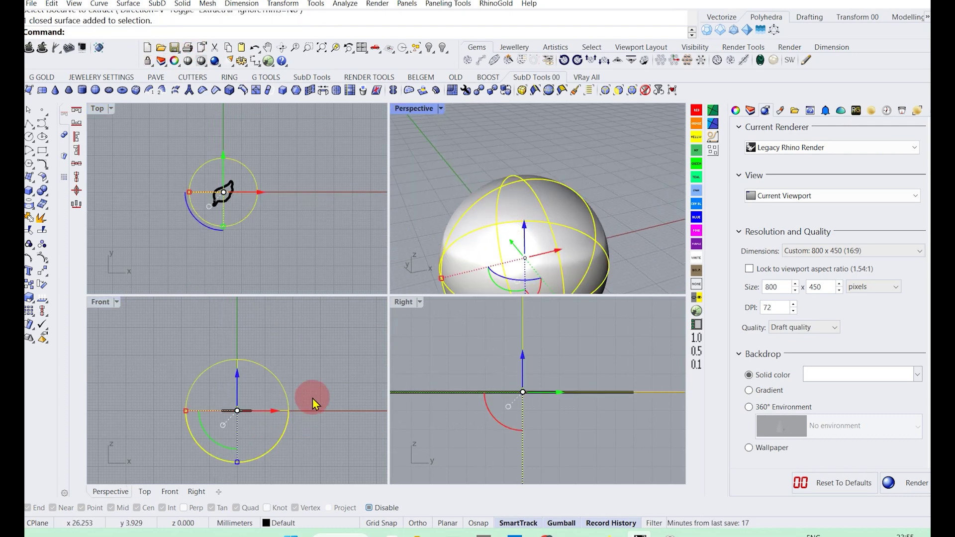
pyautogui.click(321, 375)
# - Rerun ExtractIsocurve (ei) in U direction, extract one isocurve, and reselect the sphere
pyautogui.click(567, 241)
pyautogui.write('ei')
pyautogui.press('Return')
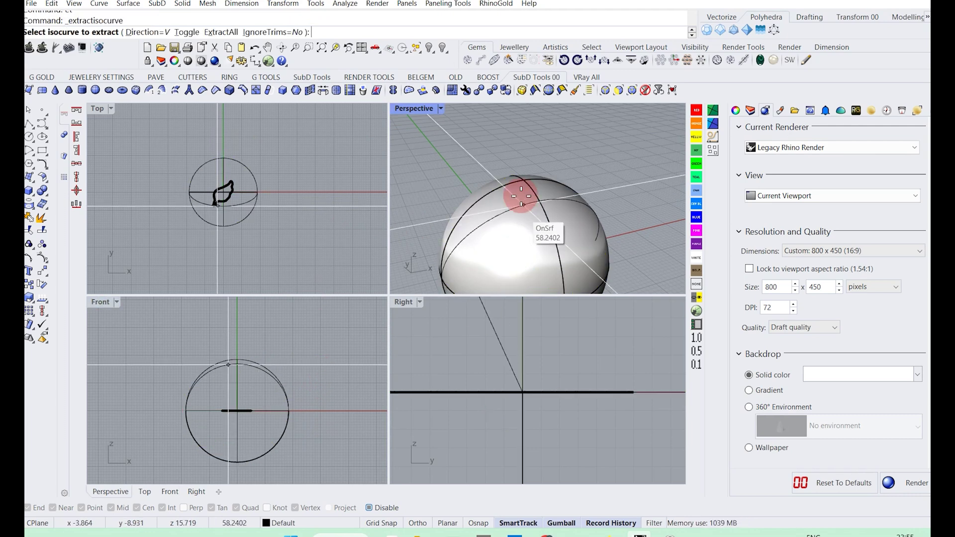
pyautogui.click(187, 32)
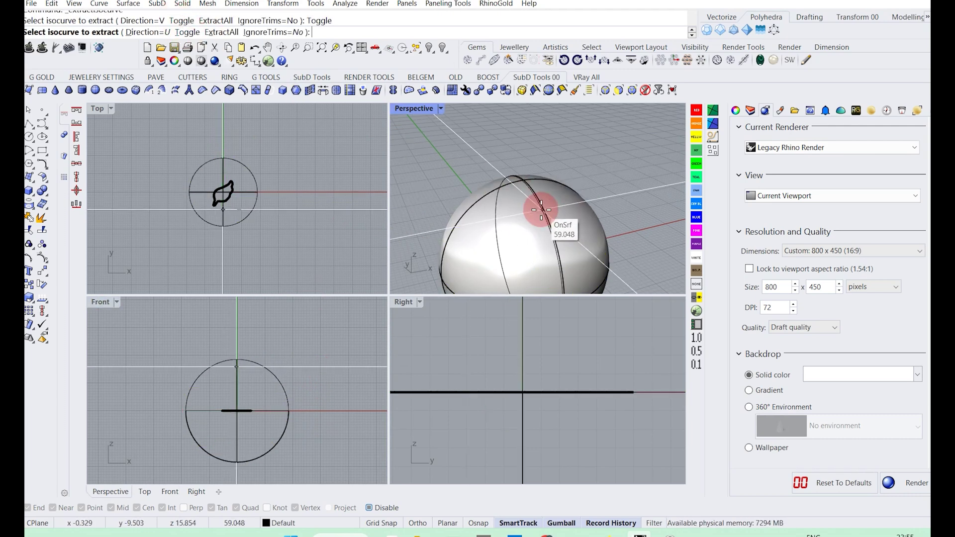
pyautogui.scroll(-2, 541, 209)
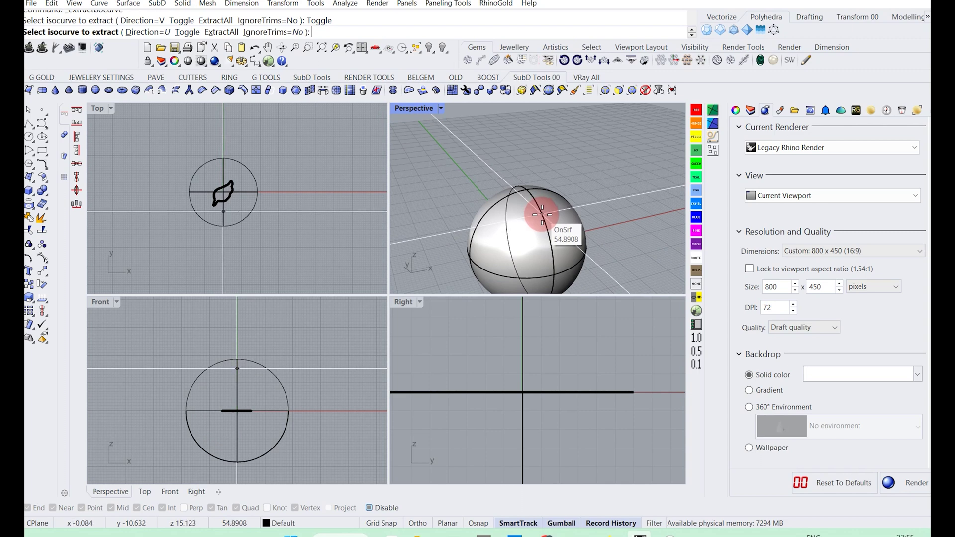
pyautogui.click(542, 214)
pyautogui.click(291, 416)
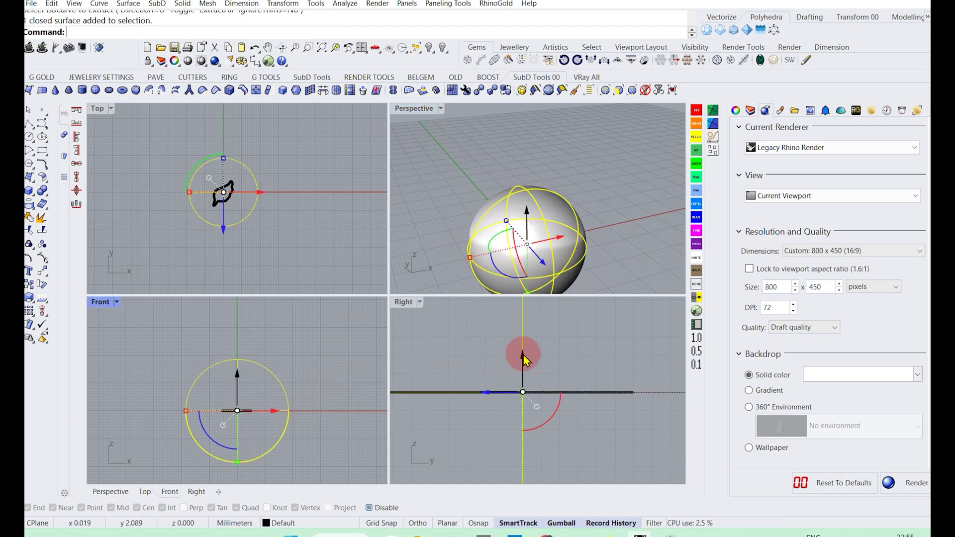
pyautogui.scroll(-3, 523, 354)
pyautogui.scroll(-2, 517, 398)
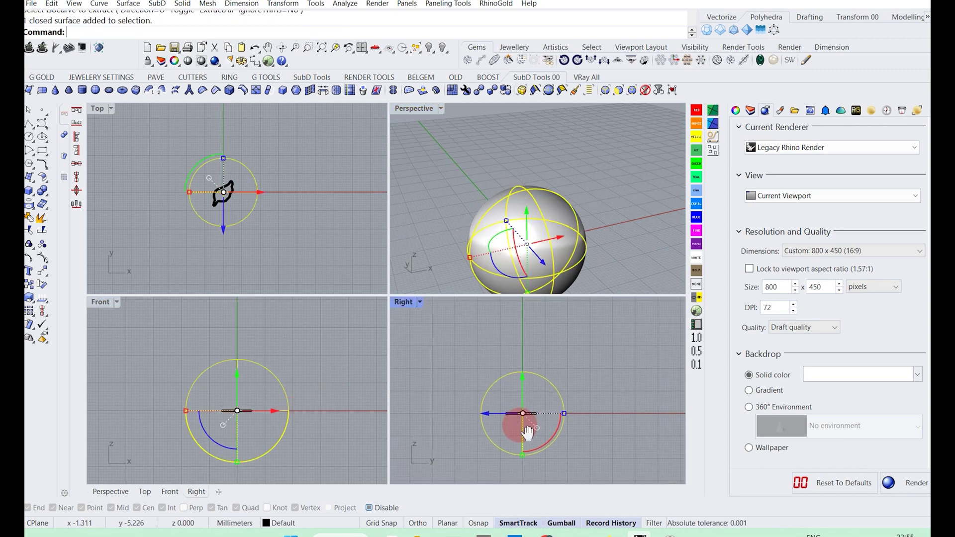
# - Rotate the sphere in the Right view, then undo the rotation
pyautogui.moveTo(515, 426); pyautogui.dragTo(520, 421, button='right')
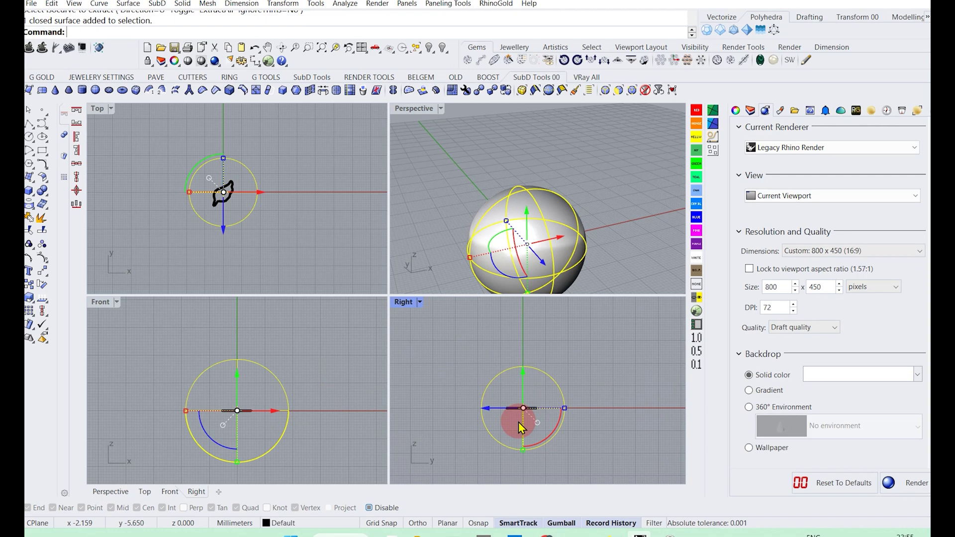
pyautogui.moveTo(518, 421); pyautogui.dragTo(520, 448)
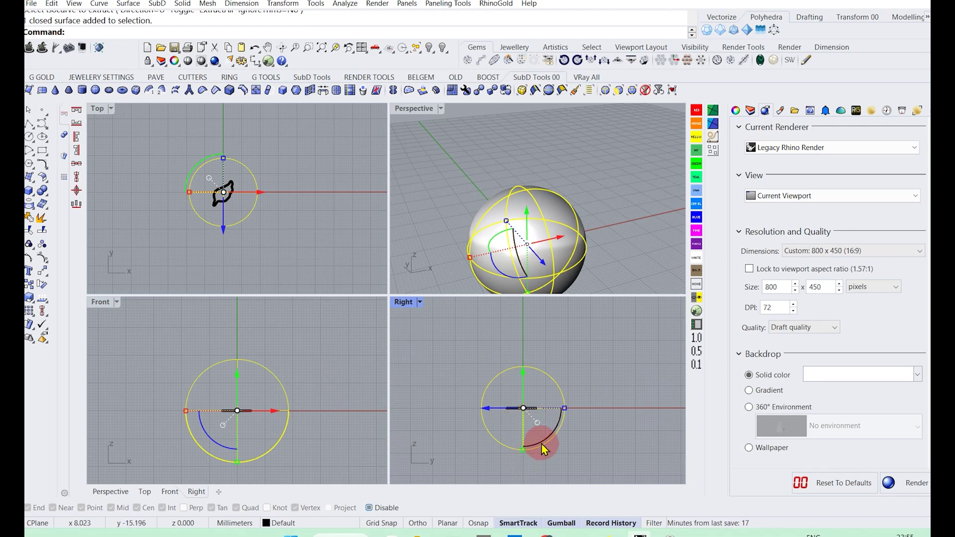
pyautogui.click(458, 415)
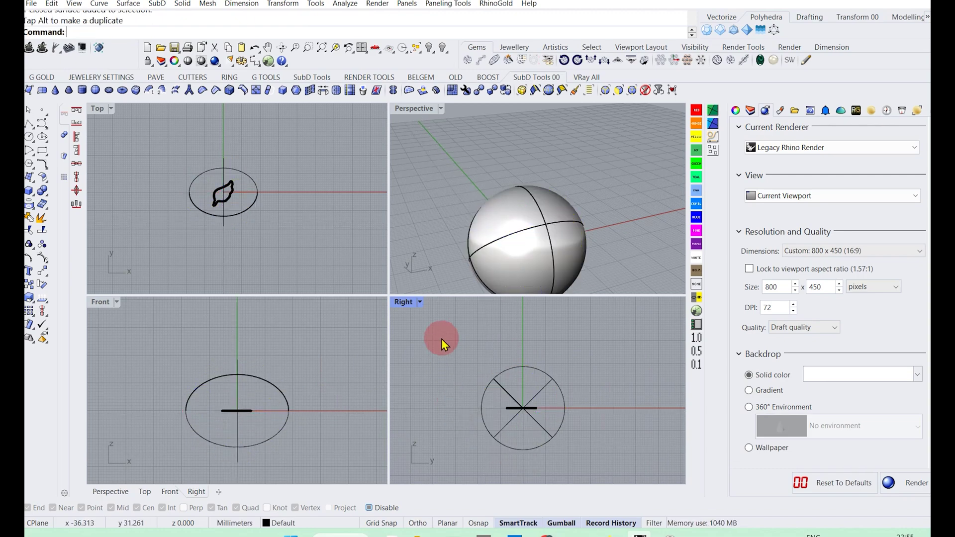
pyautogui.hotkey('ctrl', 'z')
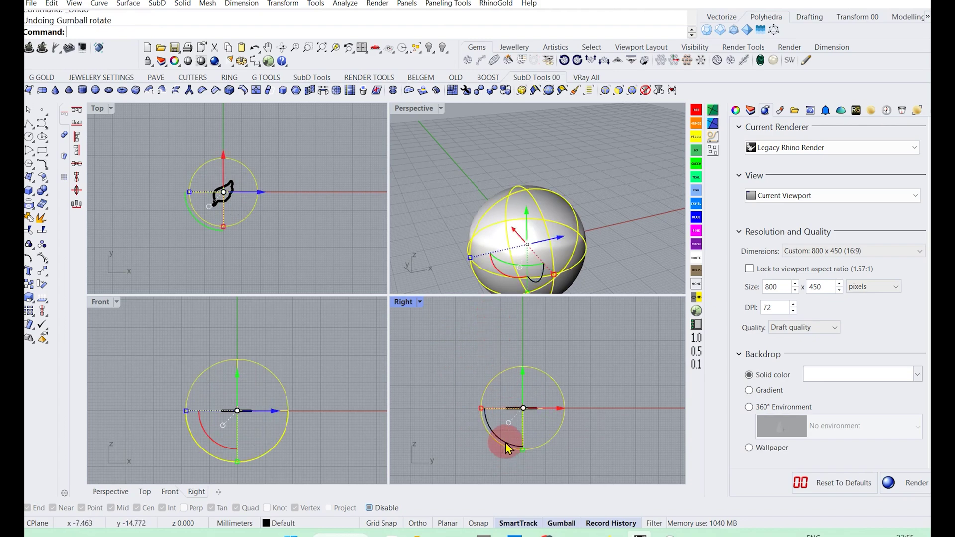
pyautogui.click(342, 422)
# - Rotate the sphere about 13° and back to its original orientation
pyautogui.click(290, 424)
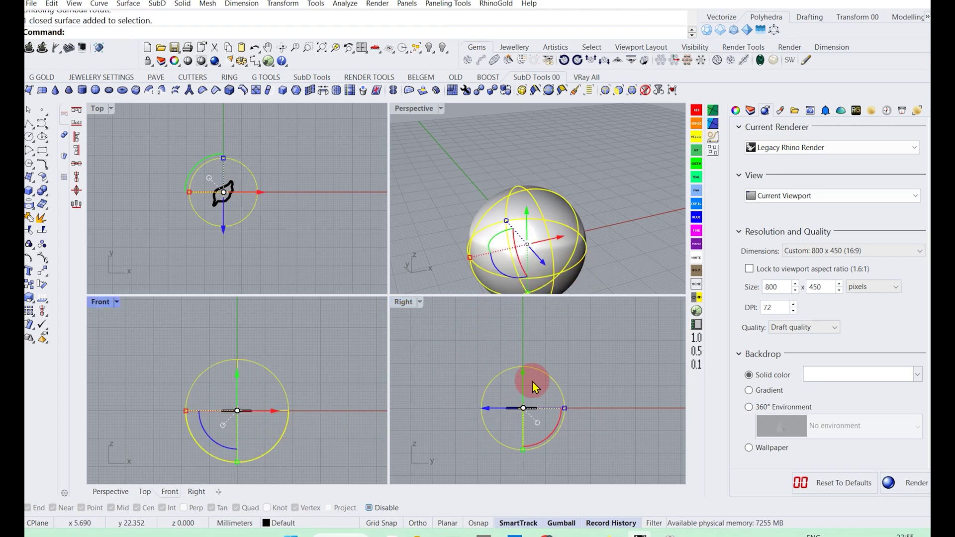
pyautogui.moveTo(550, 431)
pyautogui.mouseDown()
pyautogui.moveTo(554, 400)
pyautogui.moveTo(521, 356)
pyautogui.mouseUp()
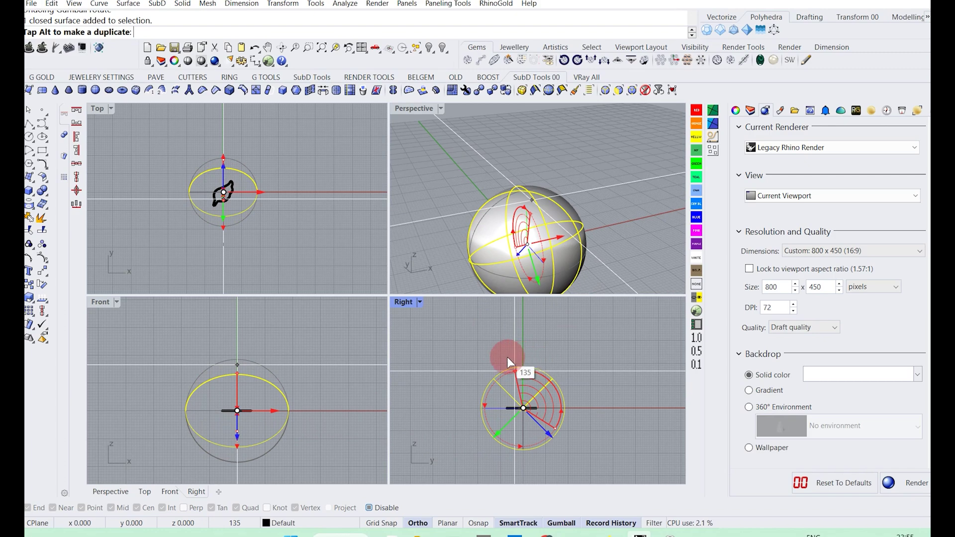
pyautogui.click(559, 332)
pyautogui.click(523, 410)
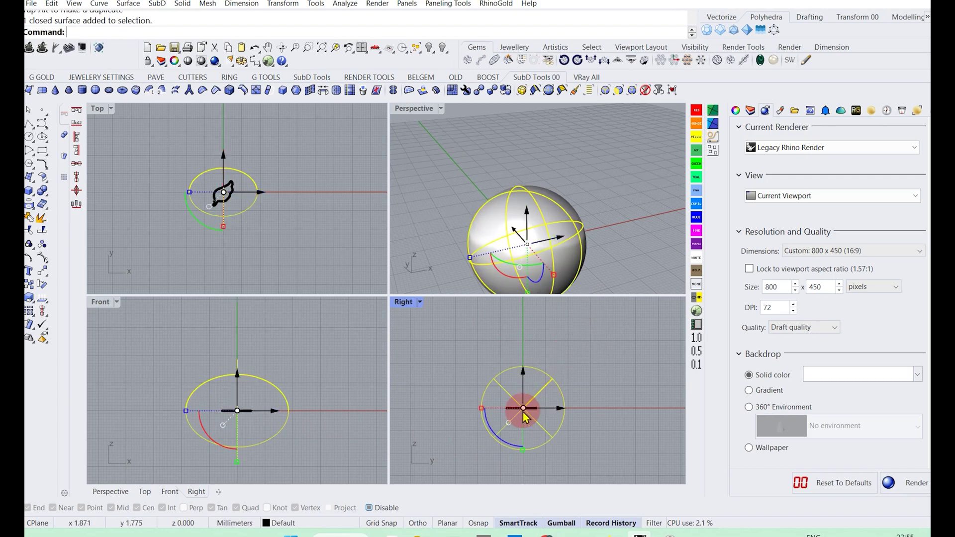
pyautogui.moveTo(504, 448); pyautogui.dragTo(532, 450)
pyautogui.click(629, 402)
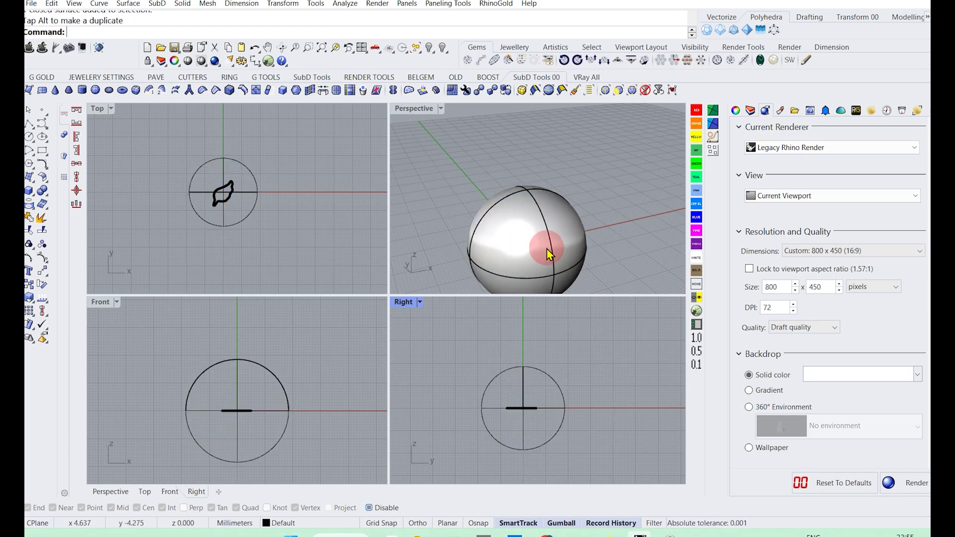
pyautogui.write('ei')
pyautogui.press('Return')
# - Extract several U-direction ring isocurves from the sphere, then delete the sphere
pyautogui.click(530, 222)
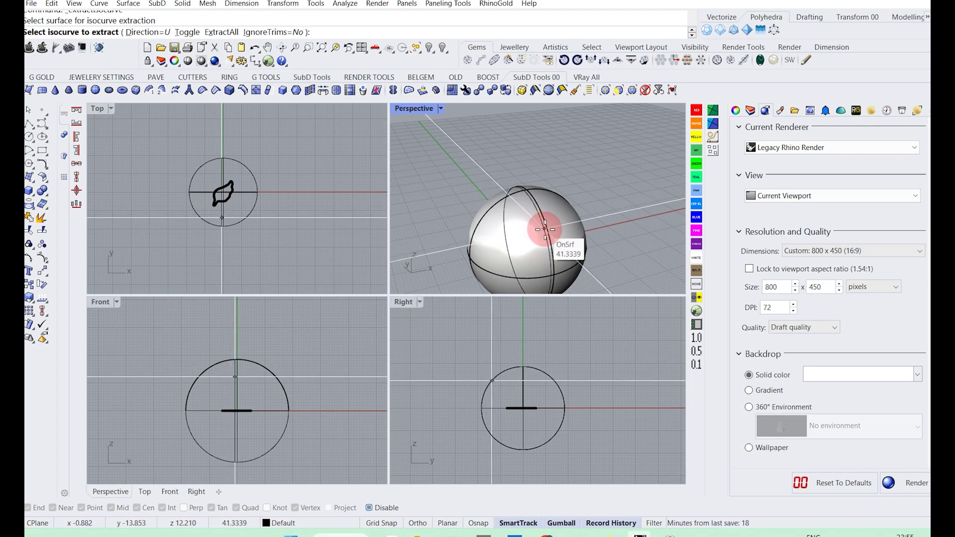
pyautogui.moveTo(489, 256)
pyautogui.mouseDown(button='right')
pyautogui.moveTo(495, 205)
pyautogui.moveTo(480, 252)
pyautogui.moveTo(499, 243)
pyautogui.mouseUp(button='right')
pyautogui.click(497, 241)
pyautogui.click(565, 226)
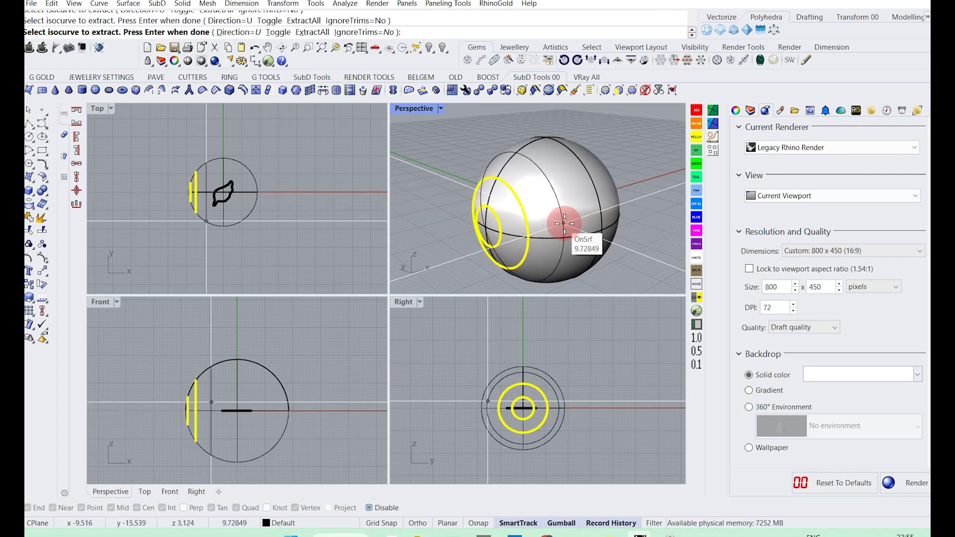
pyautogui.click(593, 217)
pyautogui.press('Return')
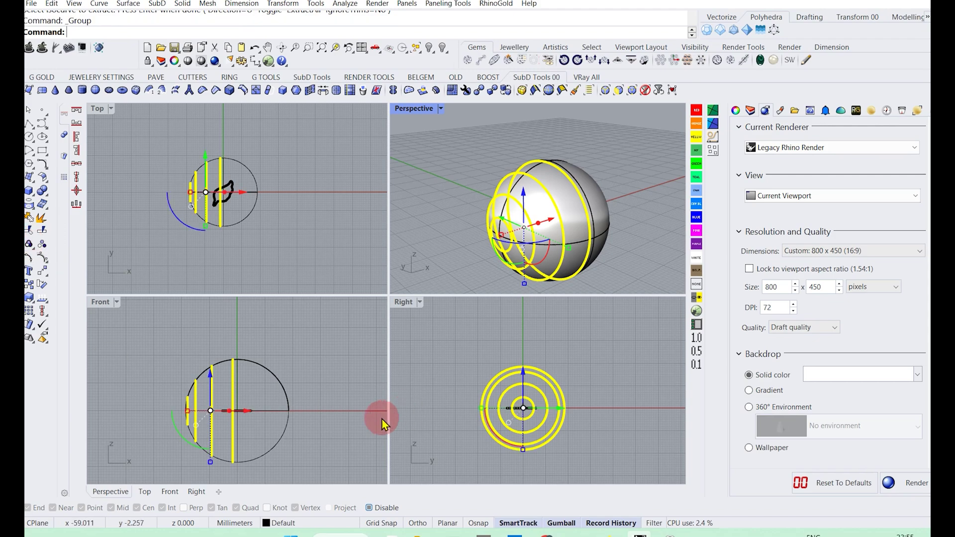
pyautogui.click(291, 418)
pyautogui.press('Delete')
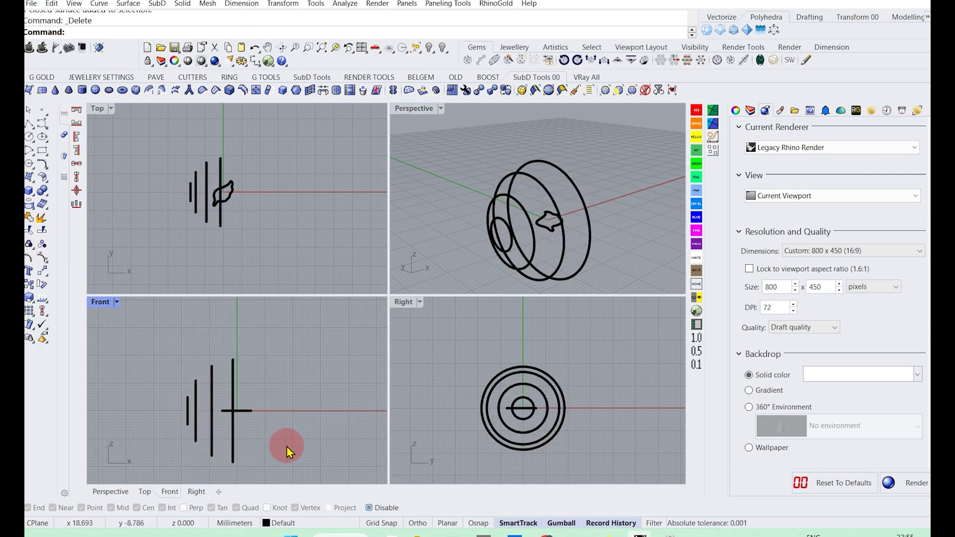
# - Rotate the four ring curves 90° about the origin in the Front view so they lie flat
pyautogui.moveTo(279, 442); pyautogui.dragTo(115, 421)
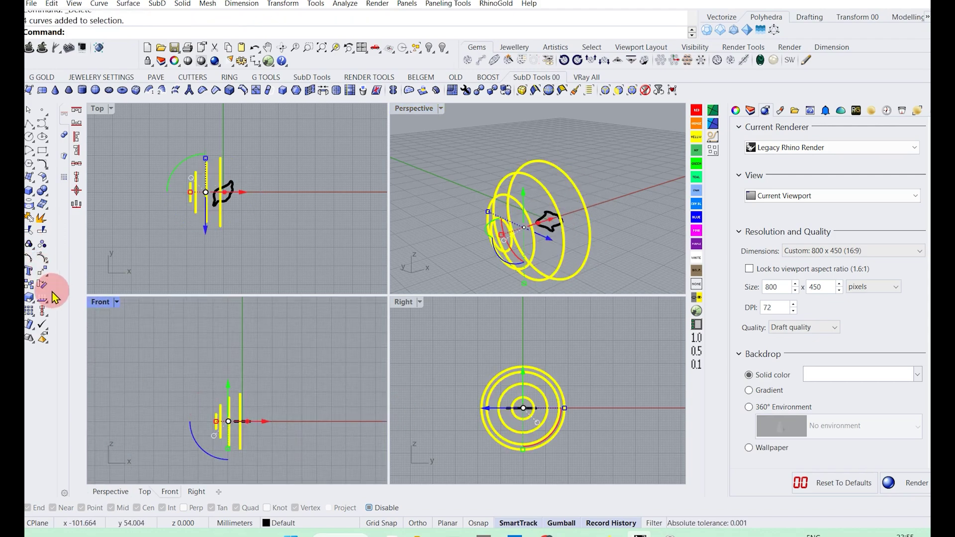
pyautogui.click(42, 284)
pyautogui.scroll(-2, 272, 425)
pyautogui.write('0')
pyautogui.press('Return')
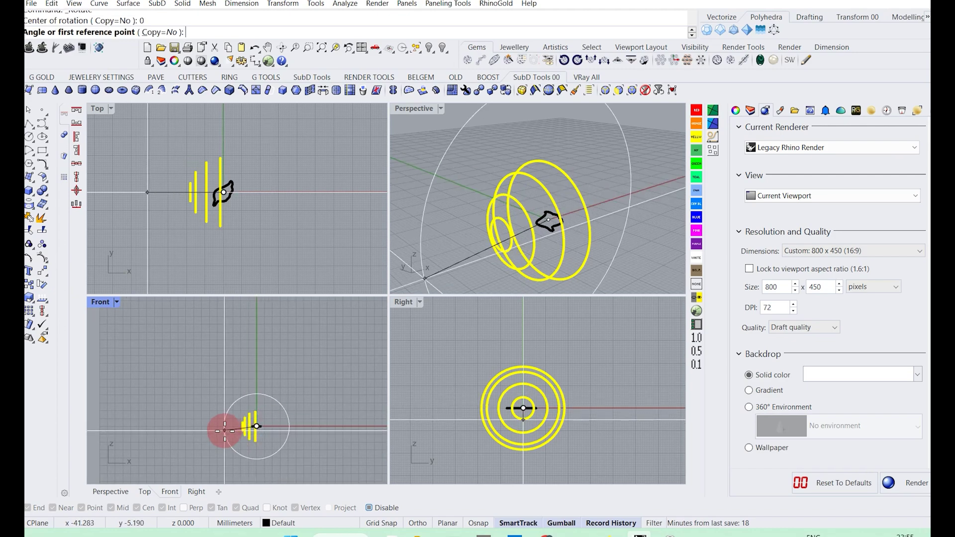
pyautogui.click(200, 420)
pyautogui.click(260, 374)
pyautogui.scroll(3, 255, 421)
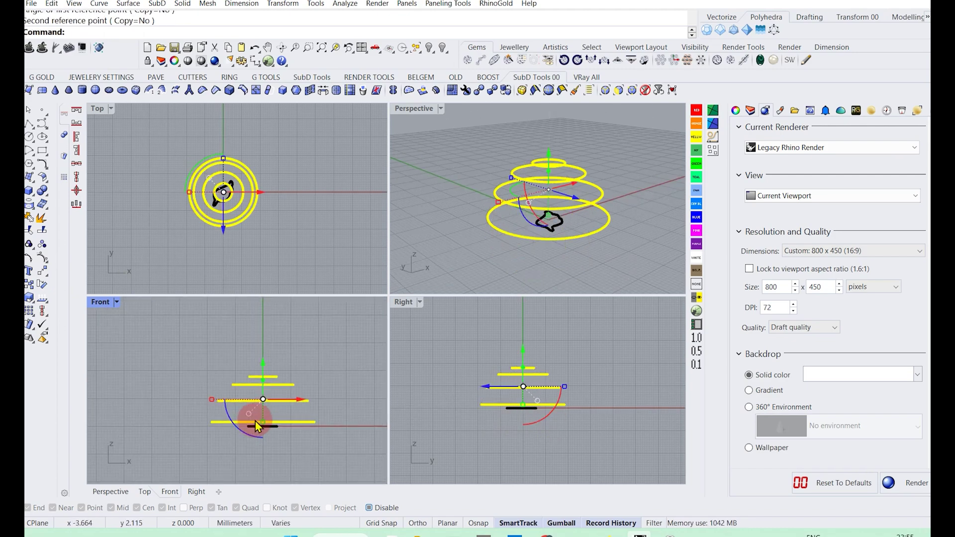
pyautogui.click(312, 366)
pyautogui.moveTo(533, 213); pyautogui.dragTo(526, 224, button='right')
pyautogui.scroll(3, 526, 224)
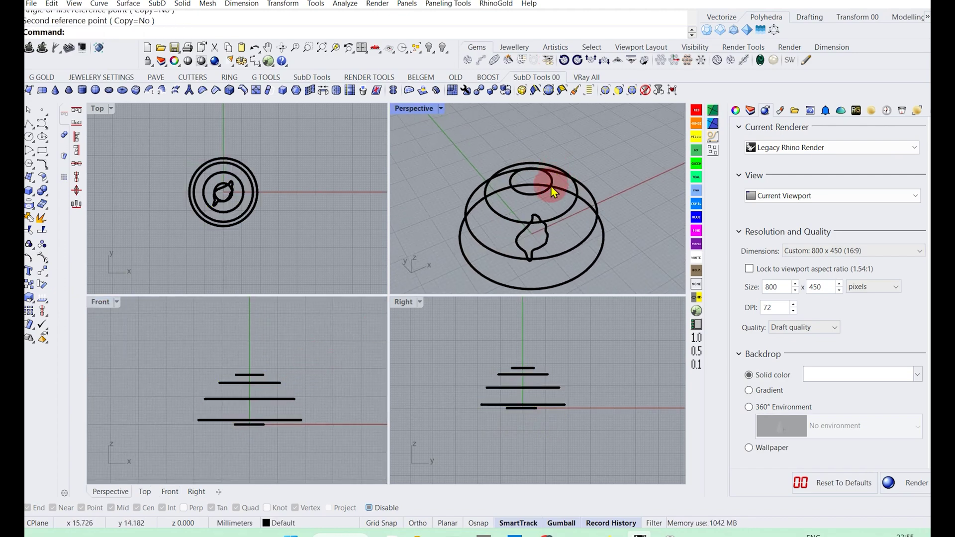
pyautogui.hotkey('ctrl', 'a')
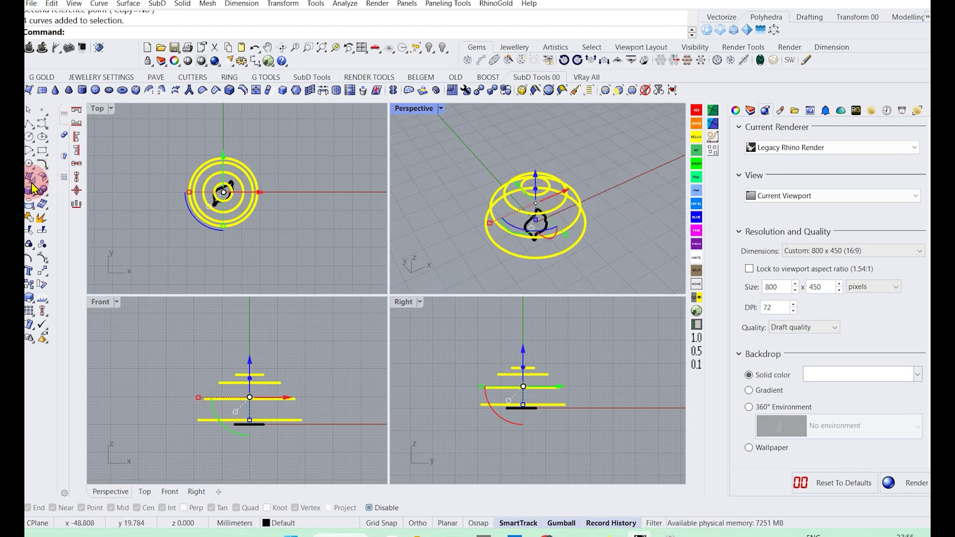
pyautogui.click(33, 188)
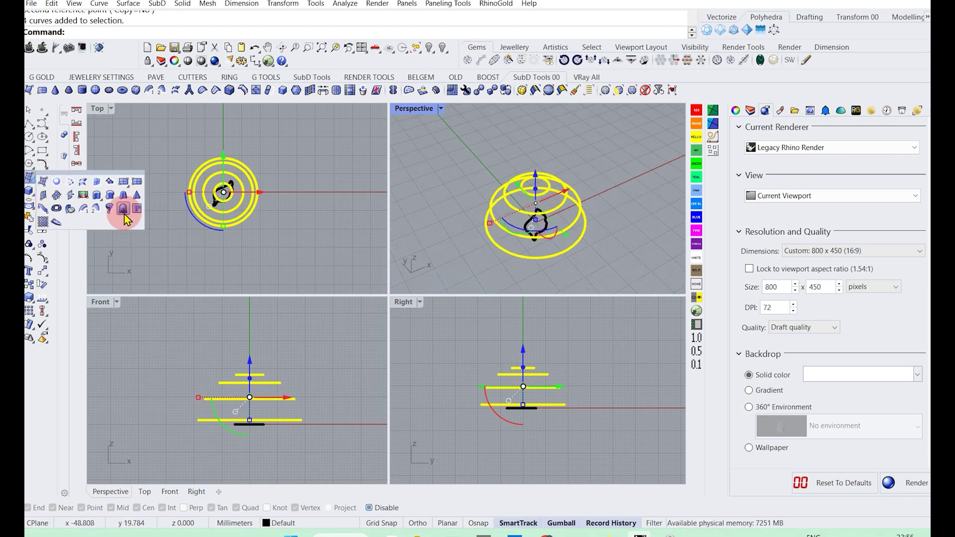
pyautogui.click(63, 182)
pyautogui.click(283, 249)
pyautogui.moveTo(497, 214); pyautogui.dragTo(545, 207, button='right')
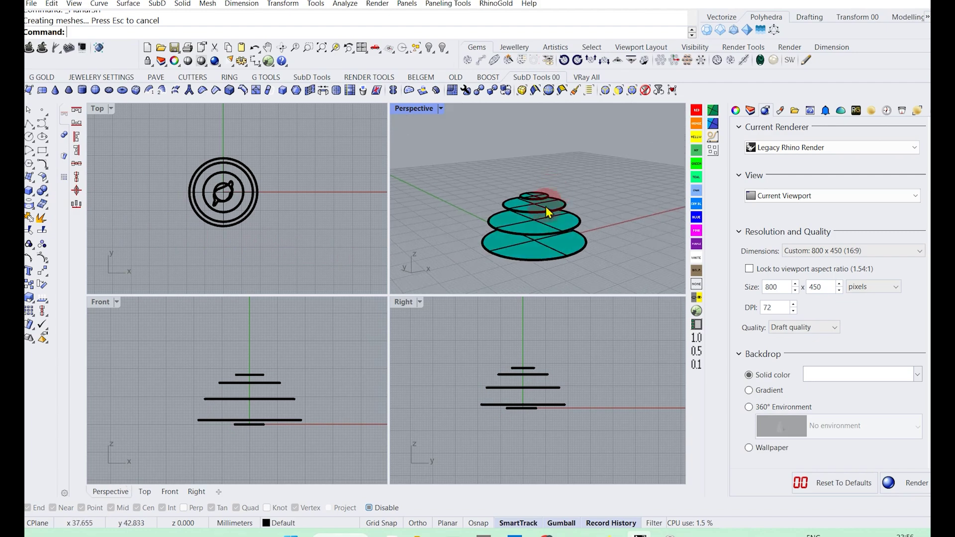
pyautogui.hotkey('ctrl', 'z')
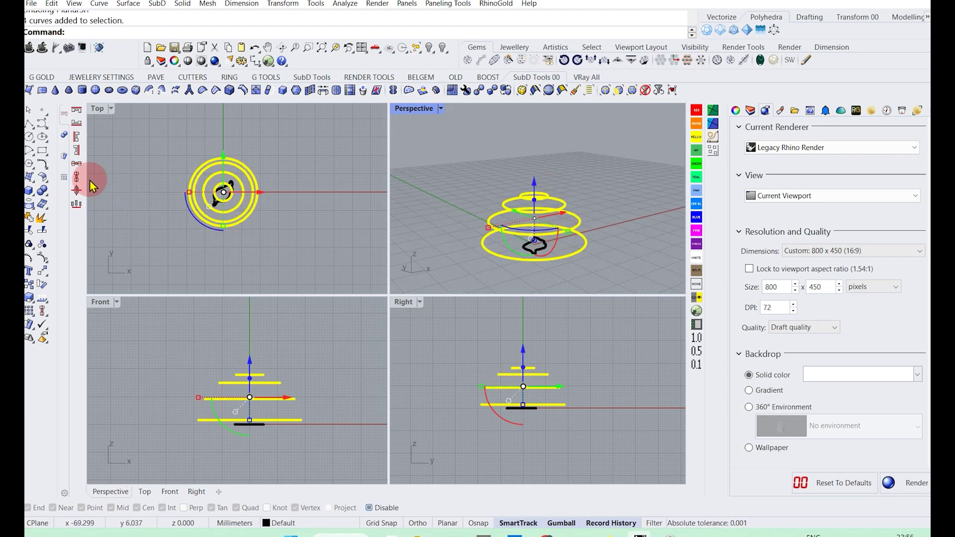
pyautogui.click(32, 189)
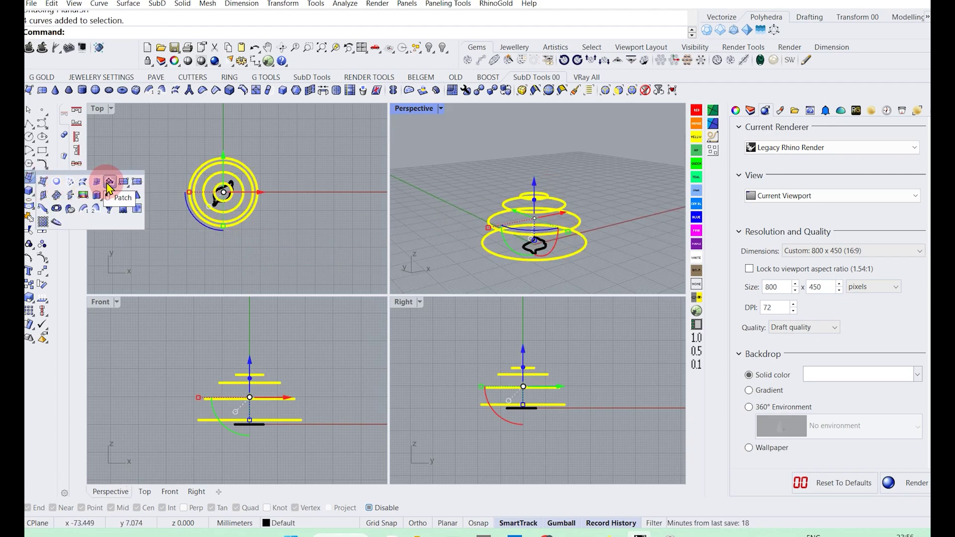
pyautogui.click(108, 184)
pyautogui.click(281, 366)
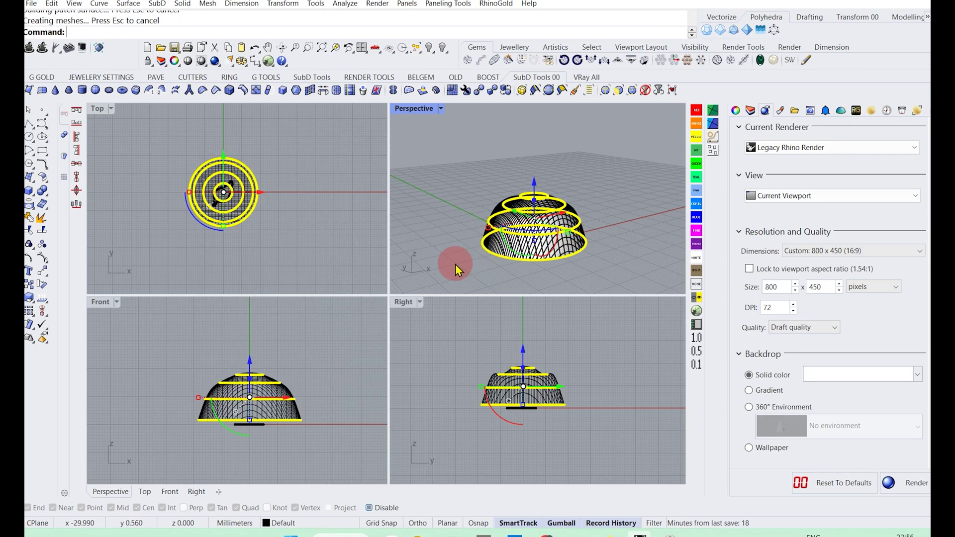
pyautogui.hotkey('ctrl', 'z')
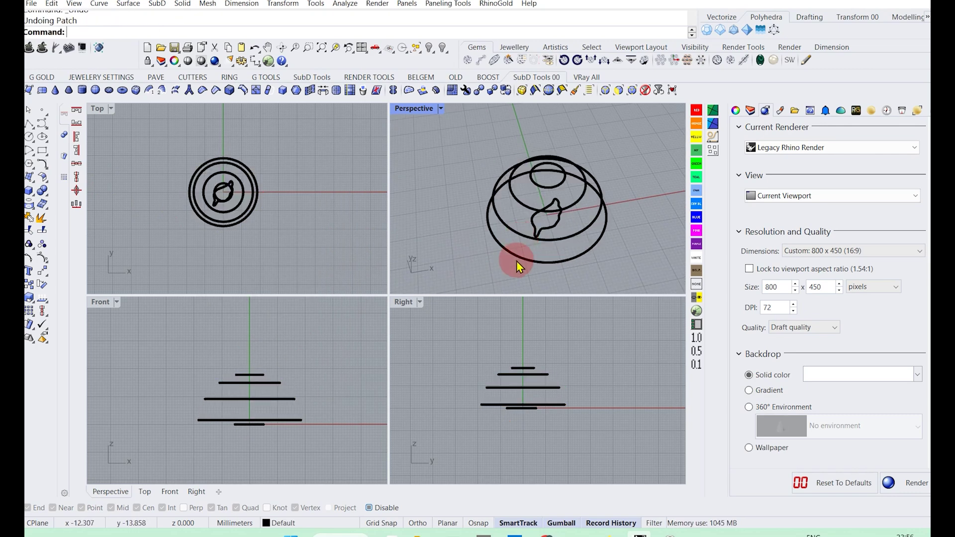
pyautogui.moveTo(517, 261); pyautogui.dragTo(562, 214, button='right')
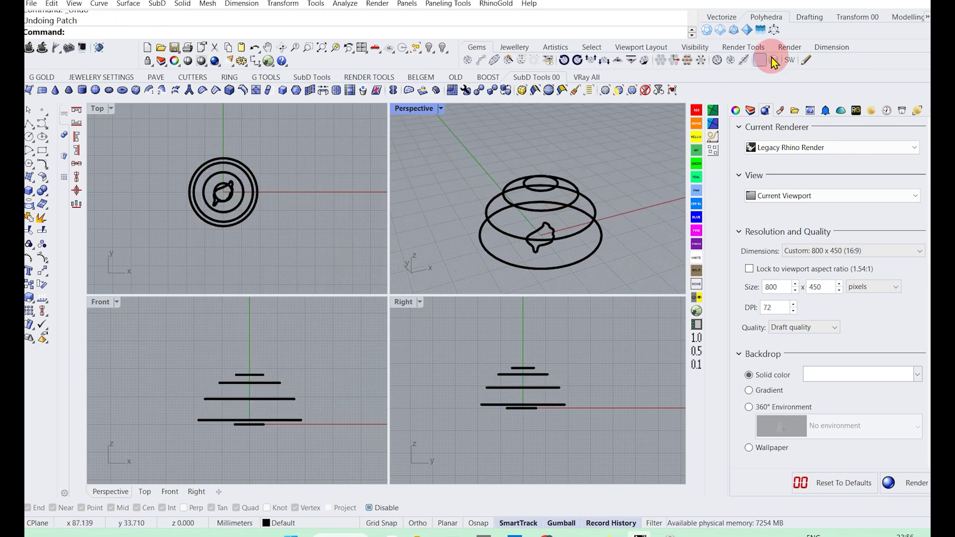
# - Build a 45×45-span patch surface through the four circles to form a dome
pyautogui.moveTo(498, 213); pyautogui.dragTo(547, 182, button='right')
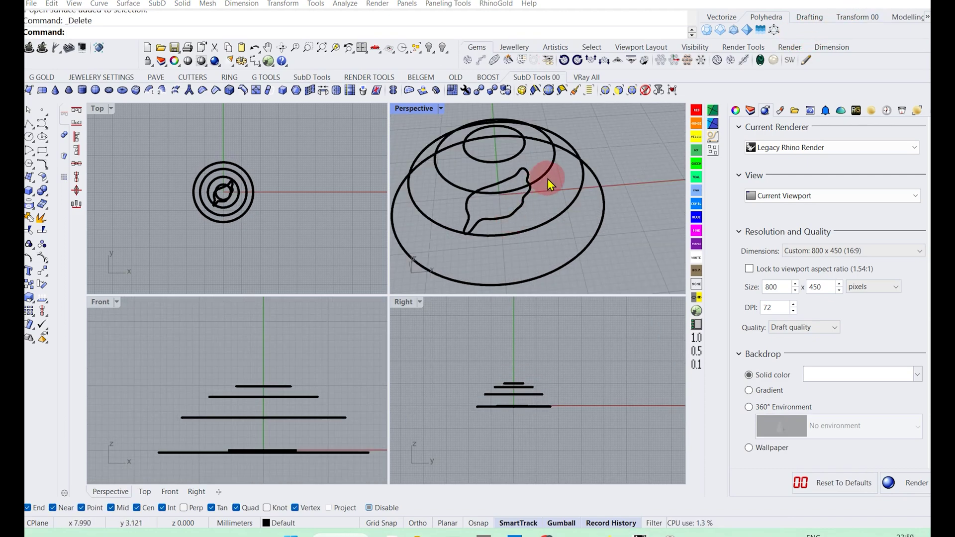
pyautogui.click(27, 195)
pyautogui.click(39, 207)
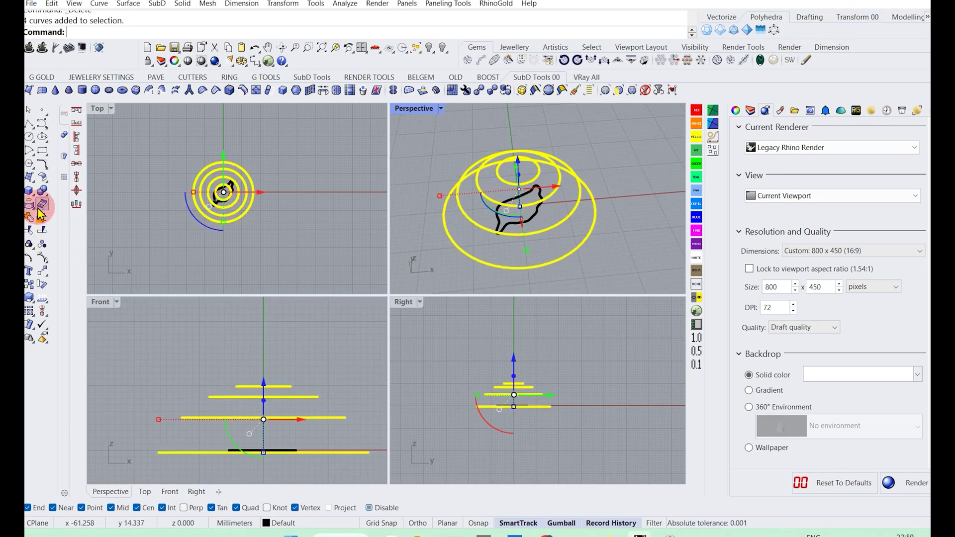
pyautogui.click(30, 178)
pyautogui.click(110, 188)
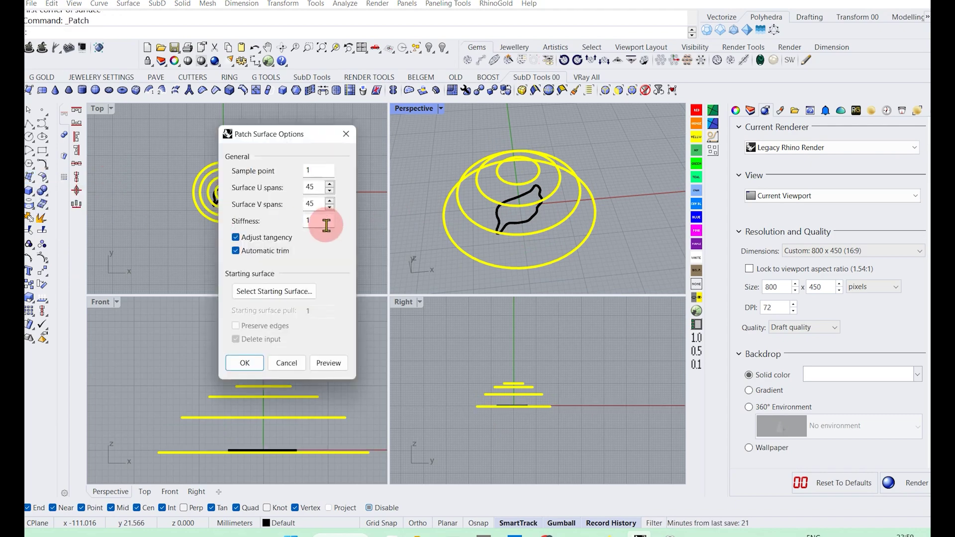
pyautogui.click(252, 372)
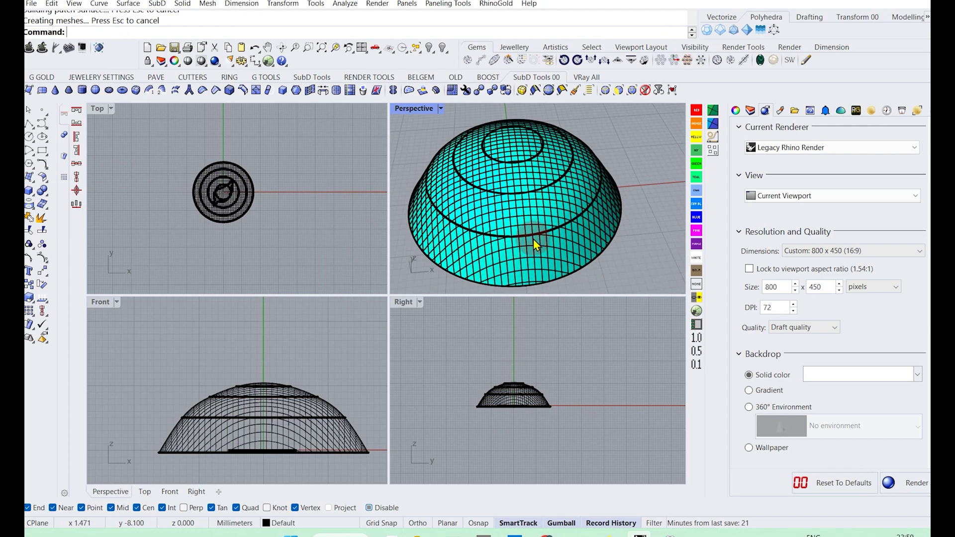
# - Flip the dome surface's direction and delete the four circle curves
pyautogui.click(545, 259)
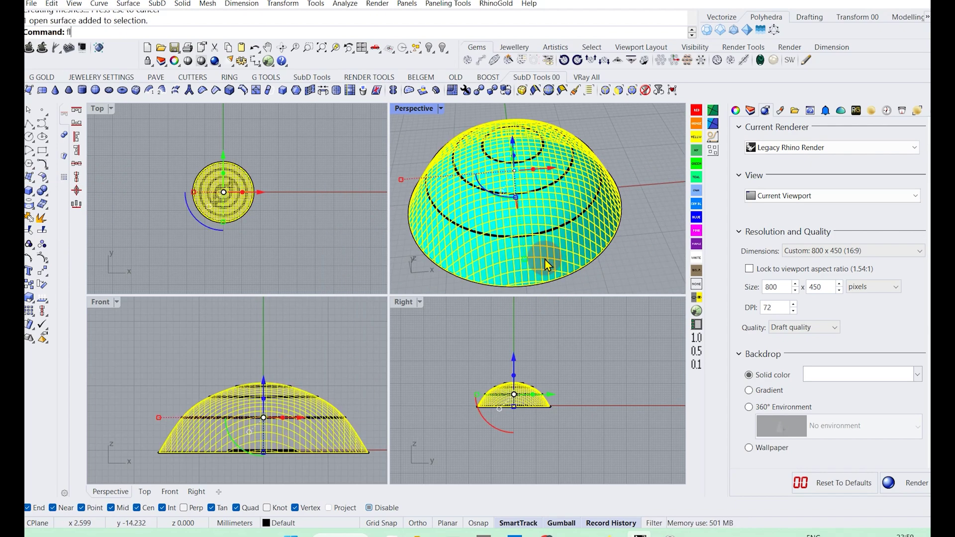
pyautogui.rightClick(546, 261)
pyautogui.click(567, 225)
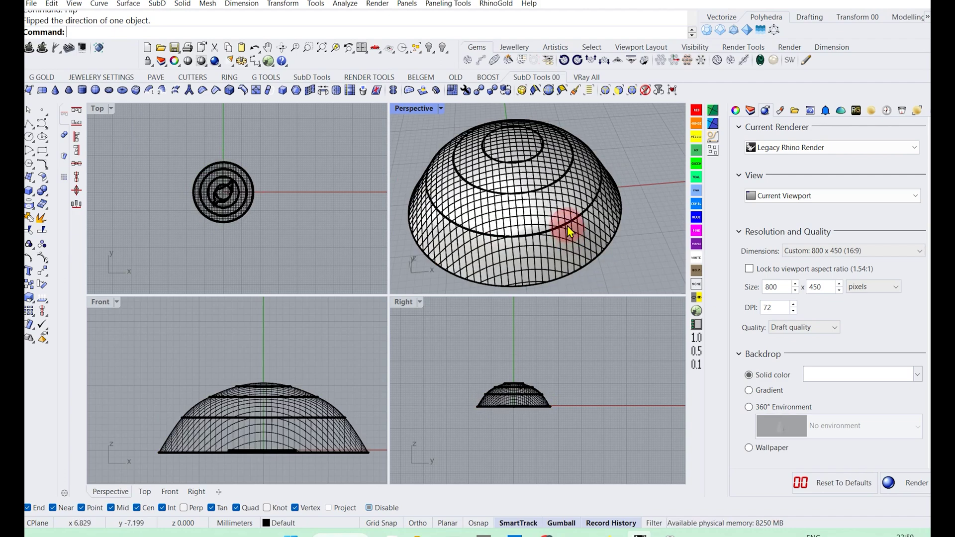
pyautogui.click(608, 264)
pyautogui.moveTo(608, 263); pyautogui.dragTo(521, 253, button='right')
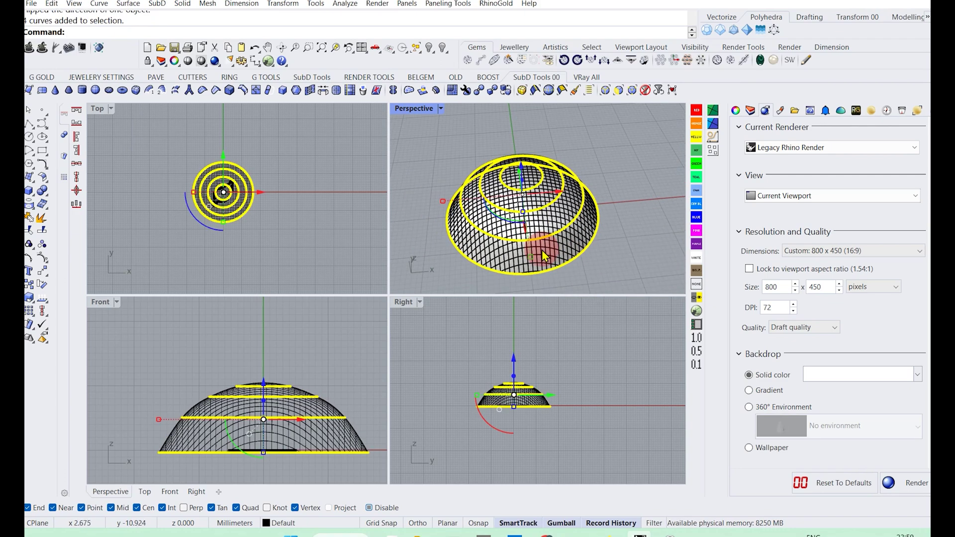
pyautogui.press('Delete')
# - Raise the leaf outline about 10.6 mm above the dome
pyautogui.scroll(3, 275, 450)
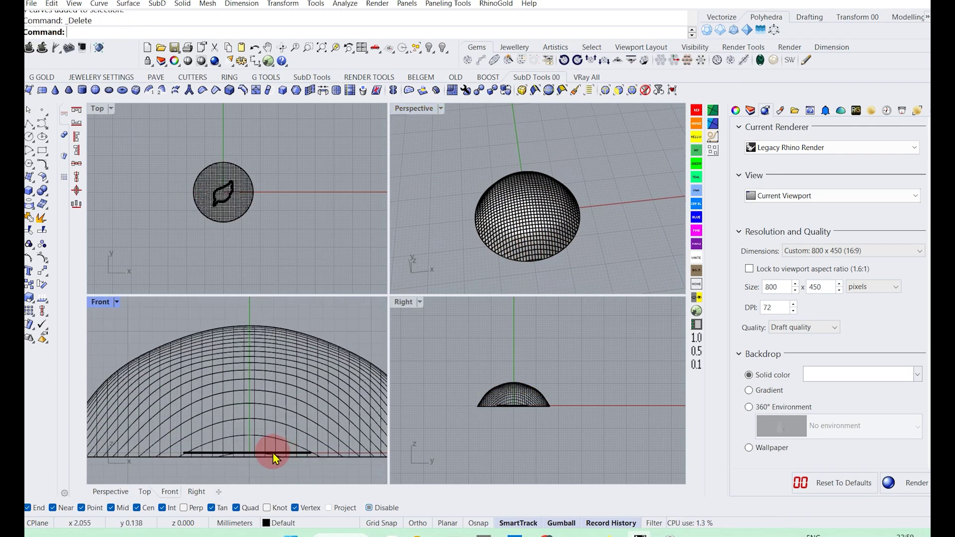
pyautogui.click(273, 452)
pyautogui.scroll(3, 229, 211)
pyautogui.scroll(-3, 255, 385)
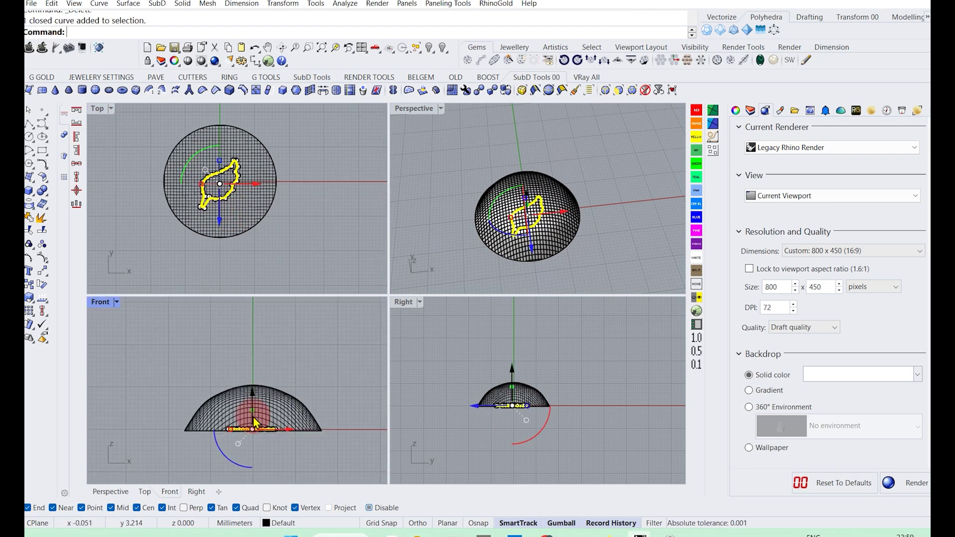
pyautogui.moveTo(253, 393); pyautogui.dragTo(254, 341)
pyautogui.scroll(3, 252, 367)
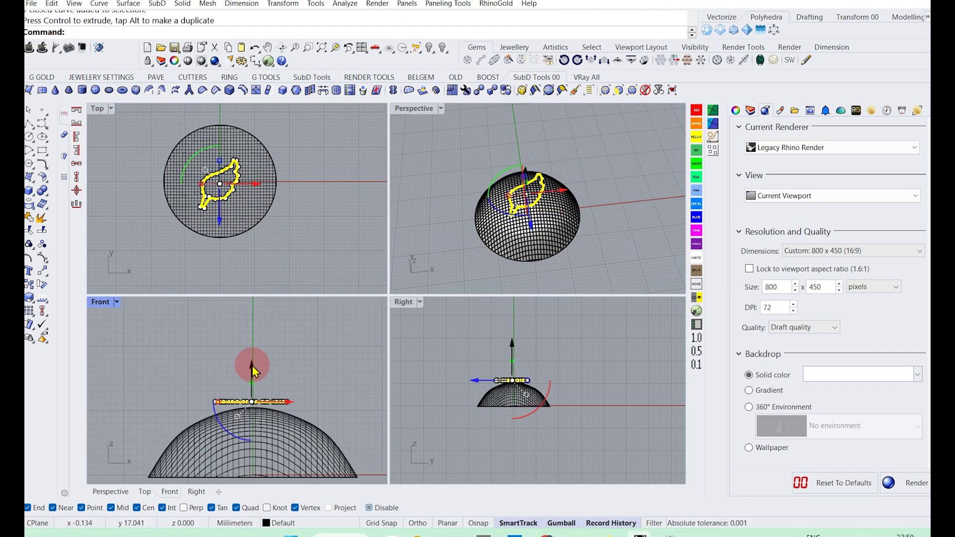
pyautogui.moveTo(528, 158); pyautogui.dragTo(530, 179, button='right')
pyautogui.scroll(5, 532, 198)
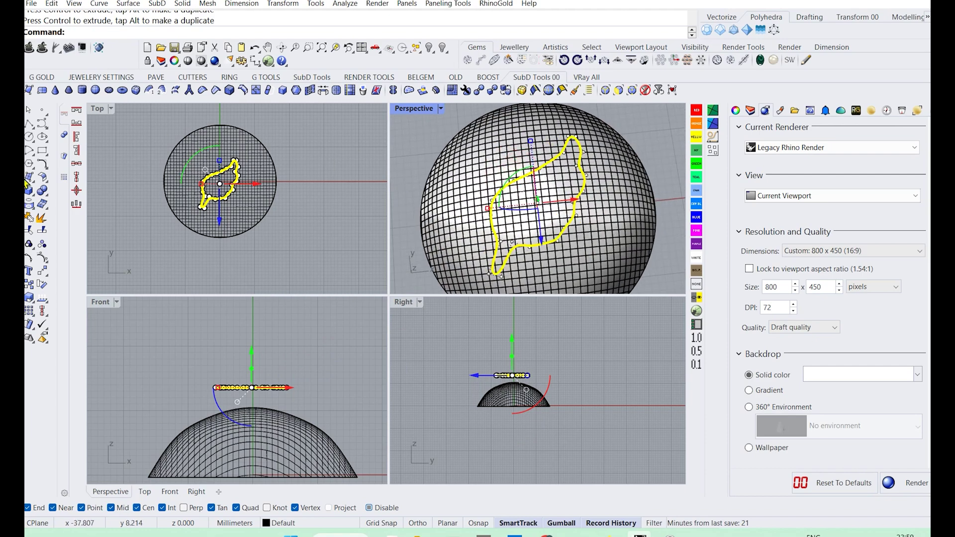
# - Project the leaf outline down onto the dome surface and maximize the Perspective view
pyautogui.click(34, 195)
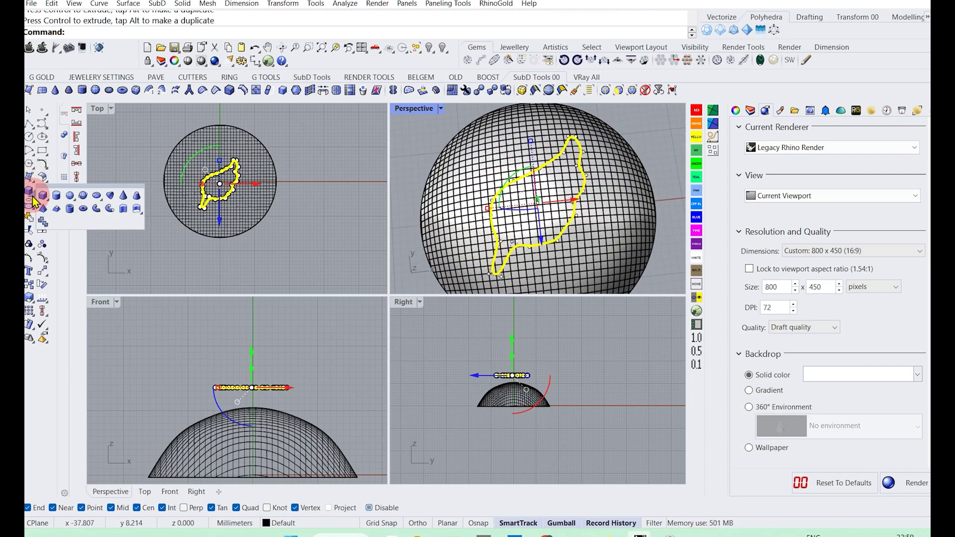
pyautogui.click(35, 215)
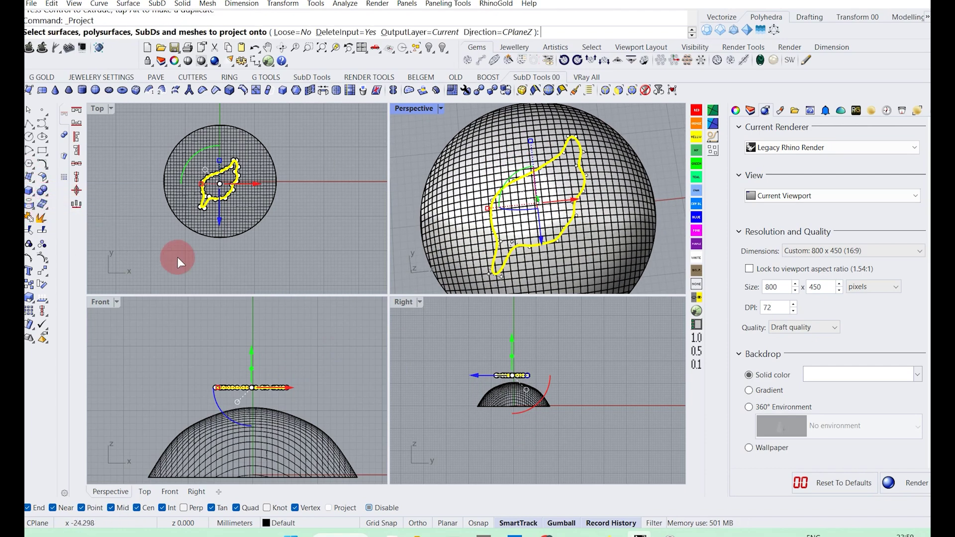
pyautogui.click(237, 224)
pyautogui.press('Return')
pyautogui.moveTo(458, 248); pyautogui.dragTo(519, 199, button='right')
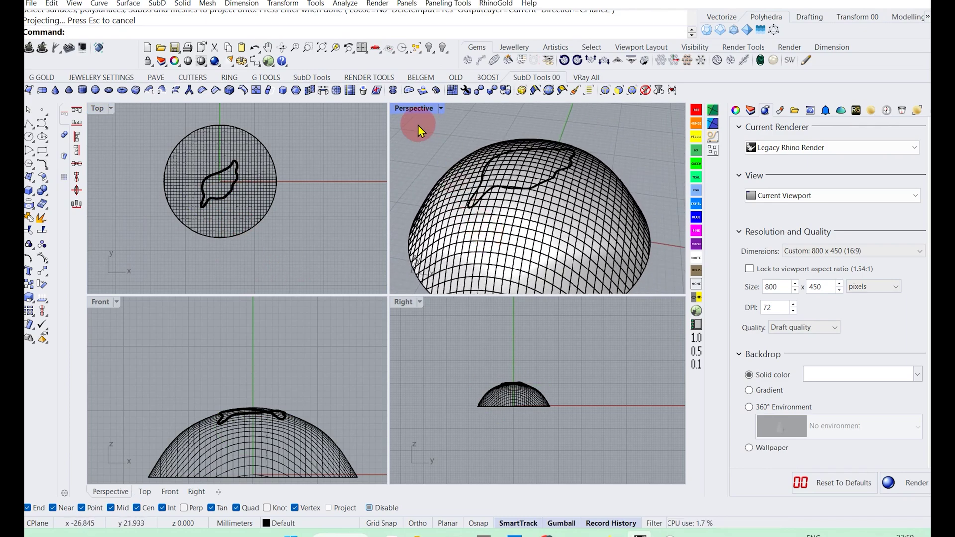
pyautogui.doubleClick(410, 109)
pyautogui.moveTo(422, 212)
pyautogui.mouseDown(button='right')
pyautogui.moveTo(521, 191)
pyautogui.moveTo(454, 281)
pyautogui.moveTo(395, 258)
pyautogui.moveTo(405, 264)
pyautogui.moveTo(400, 247)
pyautogui.moveTo(416, 265)
pyautogui.mouseUp(button='right')
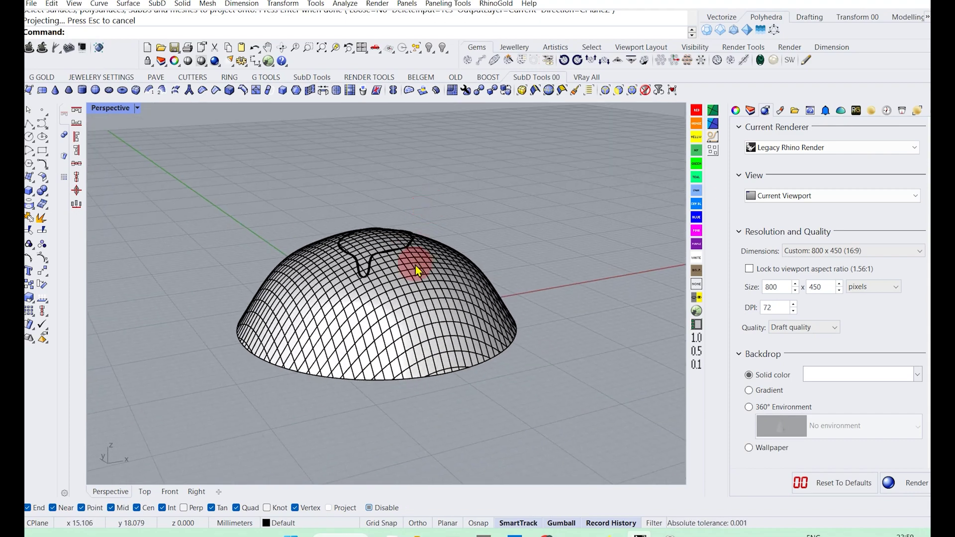
pyautogui.click(415, 265)
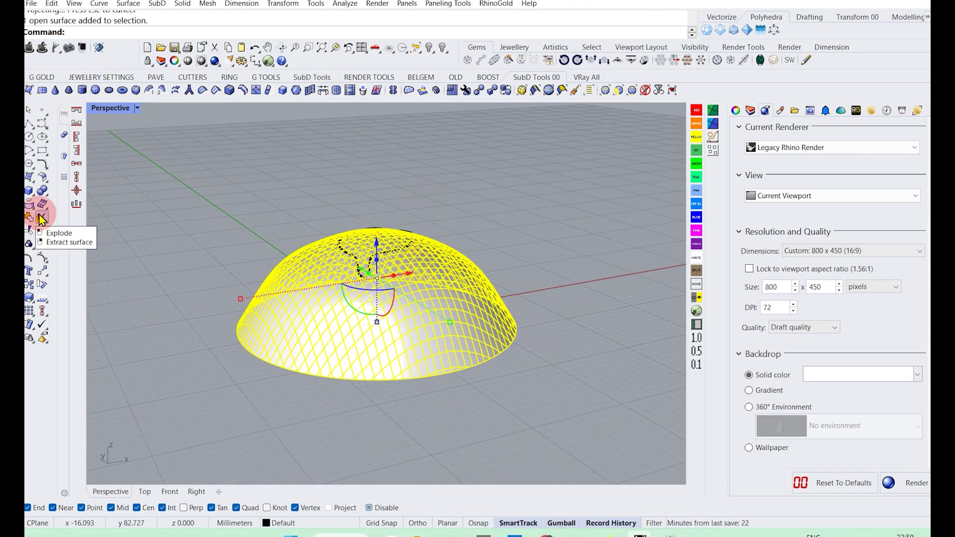
# - Split the dome using the projected leaf curve as the cutter
pyautogui.click(43, 226)
pyautogui.moveTo(298, 209); pyautogui.dragTo(318, 264, button='right')
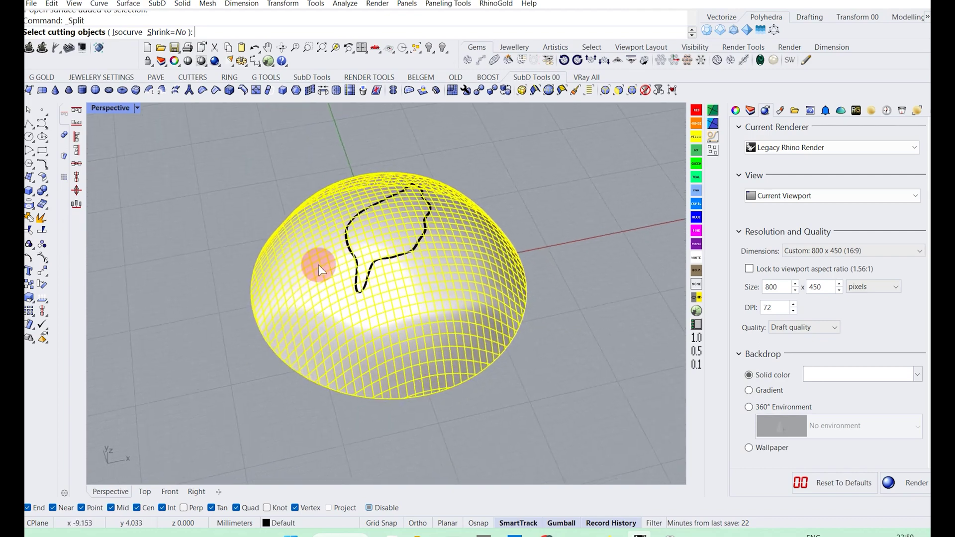
pyautogui.scroll(3, 349, 238)
pyautogui.click(348, 224)
pyautogui.press('Return')
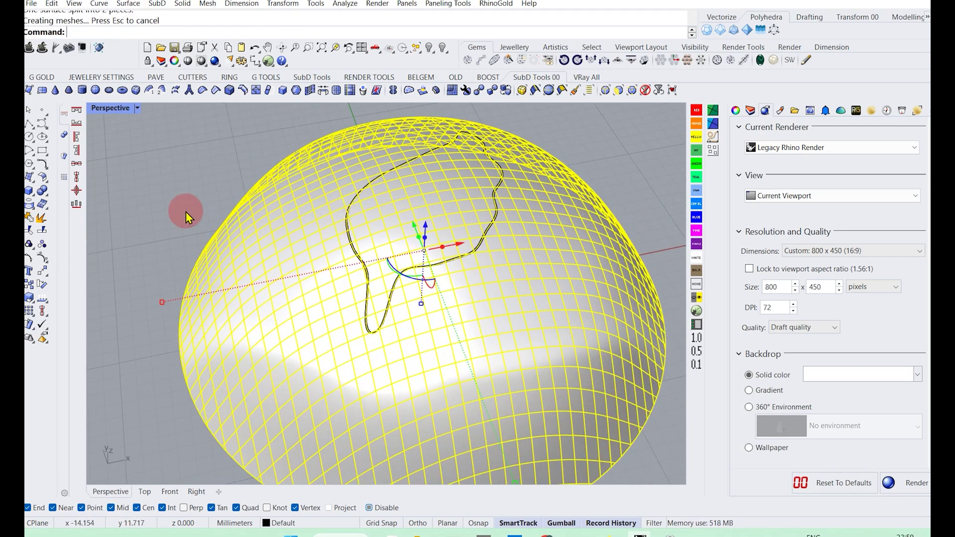
# - Delete the leftover dome, keeping only the leaf-shaped surface
pyautogui.click(267, 237)
pyautogui.press('Delete')
pyautogui.moveTo(310, 277)
pyautogui.mouseDown(button='right')
pyautogui.moveTo(353, 226)
pyautogui.moveTo(400, 216)
pyautogui.moveTo(265, 287)
pyautogui.moveTo(426, 305)
pyautogui.moveTo(284, 277)
pyautogui.moveTo(405, 213)
pyautogui.moveTo(431, 187)
pyautogui.moveTo(494, 203)
pyautogui.moveTo(517, 196)
pyautogui.moveTo(377, 373)
pyautogui.moveTo(299, 350)
pyautogui.moveTo(345, 330)
pyautogui.moveTo(270, 301)
pyautogui.moveTo(315, 319)
pyautogui.moveTo(286, 353)
pyautogui.mouseUp(button='right')
pyautogui.click(342, 321)
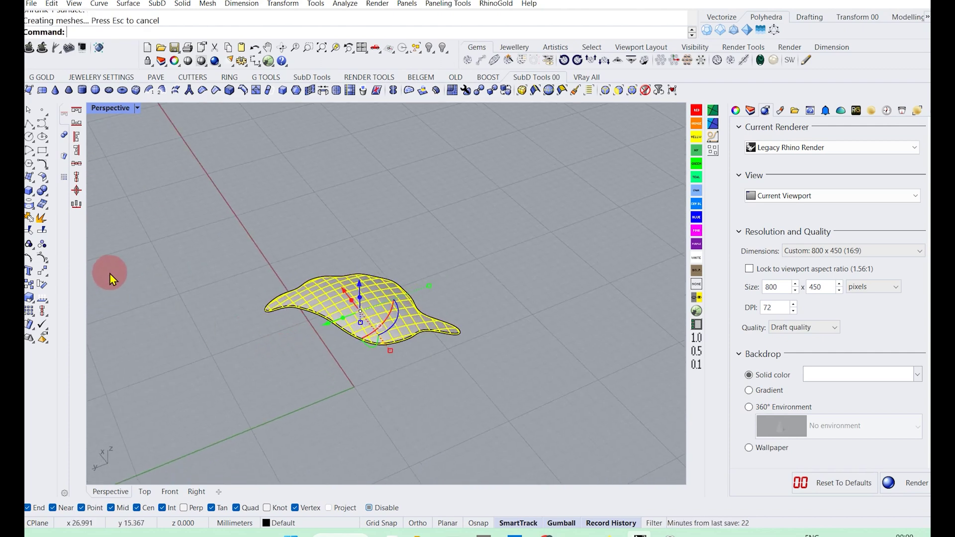
pyautogui.moveTo(109, 273)
pyautogui.mouseDown(button='right')
pyautogui.moveTo(224, 324)
pyautogui.moveTo(706, 140)
pyautogui.mouseUp(button='right')
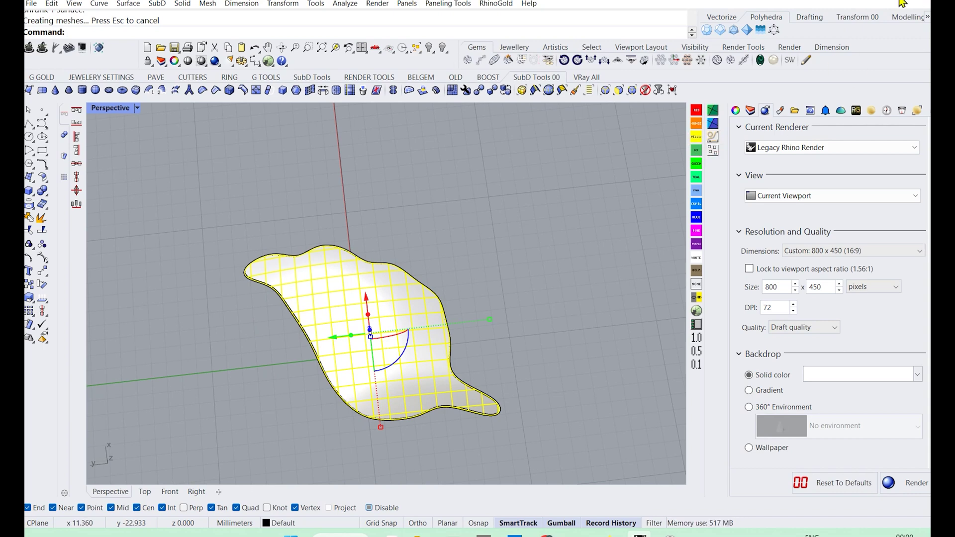
pyautogui.moveTo(633, 250)
pyautogui.mouseDown(button='right')
pyautogui.moveTo(601, 179)
pyautogui.moveTo(522, 219)
pyautogui.moveTo(482, 171)
pyautogui.moveTo(539, 230)
pyautogui.moveTo(480, 179)
pyautogui.moveTo(576, 166)
pyautogui.mouseUp(button='right')
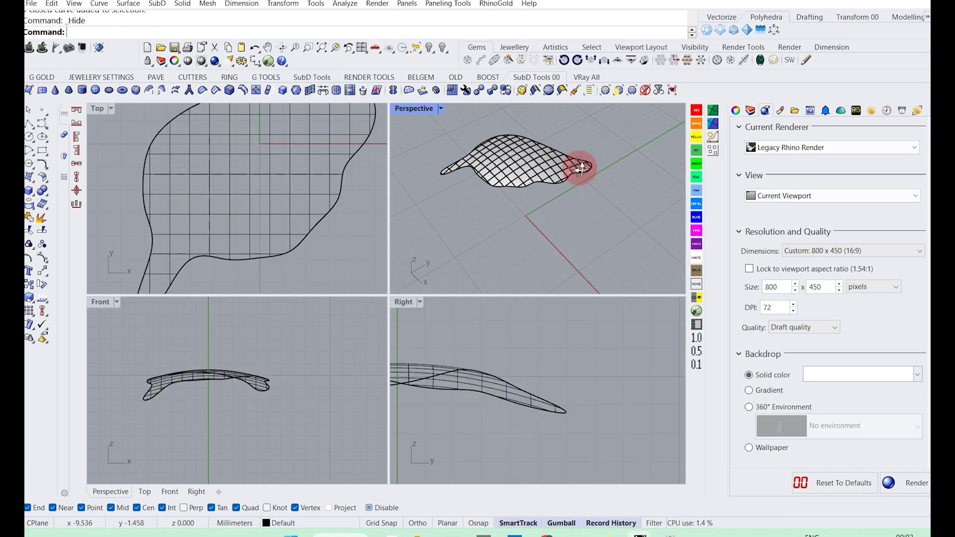
# - Turn off the leaf surface's isocurves in its object properties
pyautogui.click(533, 174)
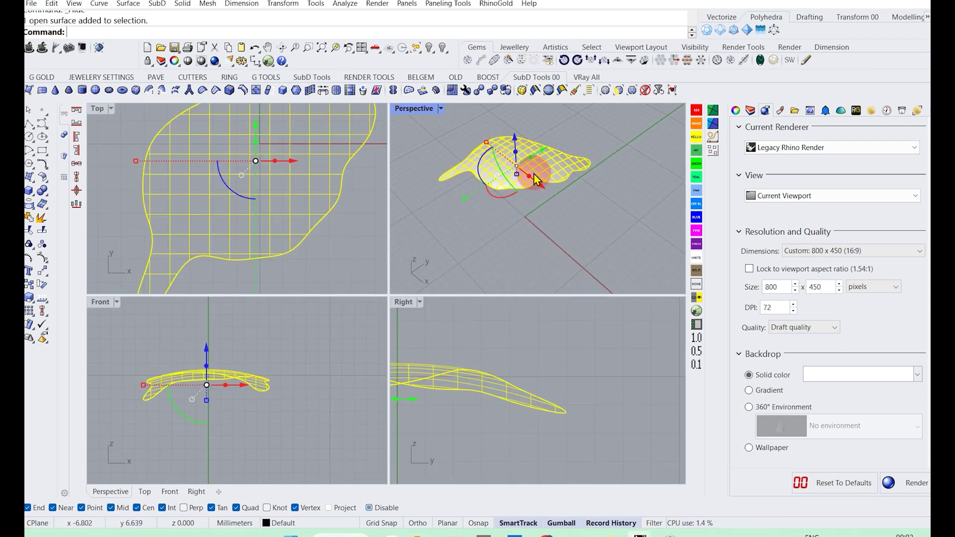
pyautogui.click(736, 110)
pyautogui.click(839, 372)
pyautogui.moveTo(511, 209)
pyautogui.mouseDown(button='right')
pyautogui.moveTo(480, 219)
pyautogui.moveTo(586, 252)
pyautogui.mouseUp(button='right')
pyautogui.click(586, 251)
pyautogui.scroll(-3, 154, 229)
pyautogui.scroll(-2, 209, 241)
pyautogui.click(208, 241)
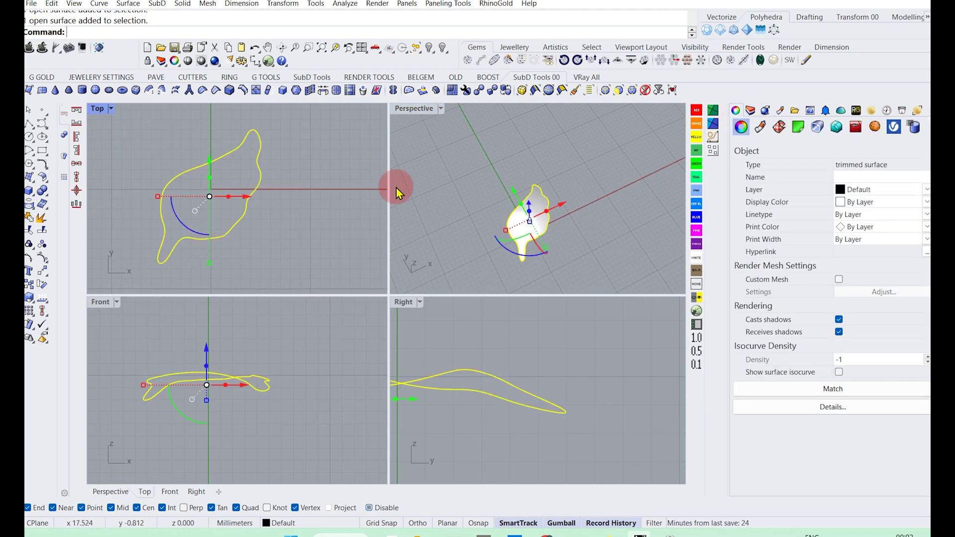
# - Try a default CageEdit bounding-box cage on the petal, then undo the trial edit
pyautogui.write('Cvg')
pyautogui.press('Return')
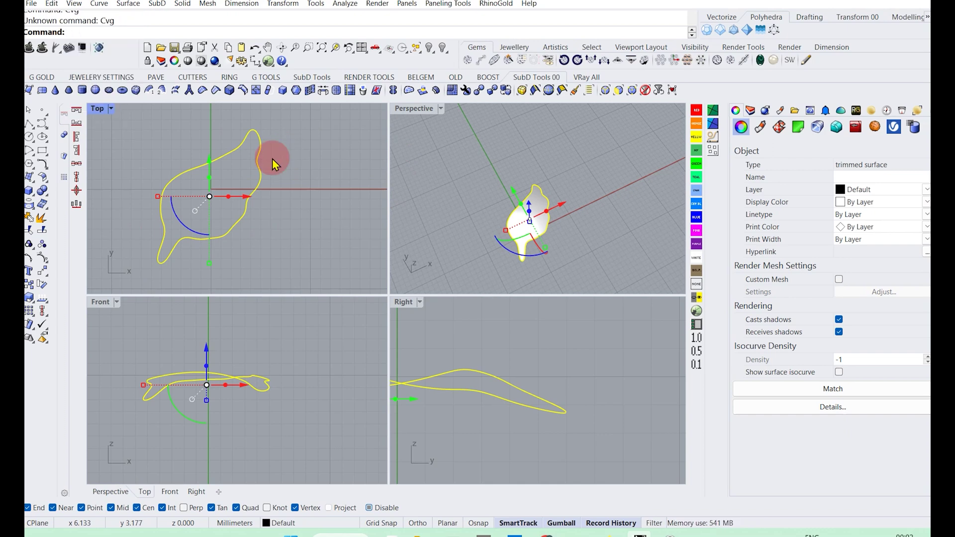
pyautogui.write('ageedit')
pyautogui.press('Return')
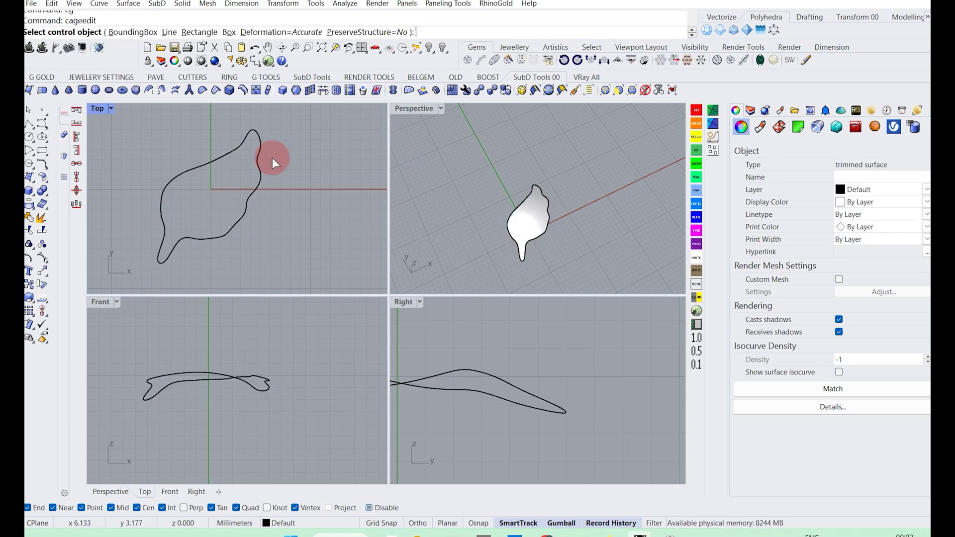
pyautogui.click(143, 33)
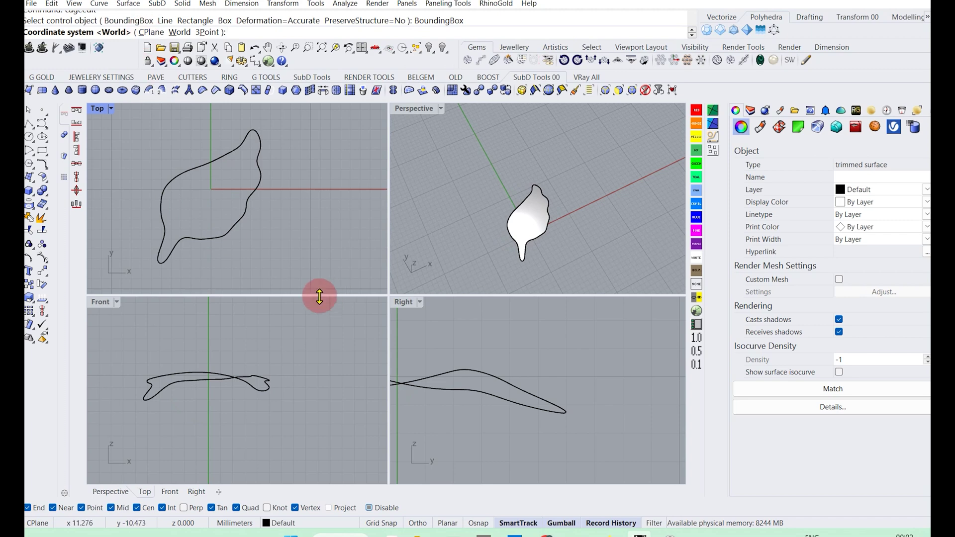
pyautogui.press('Return')
pyautogui.press('Return')
pyautogui.press('Return')
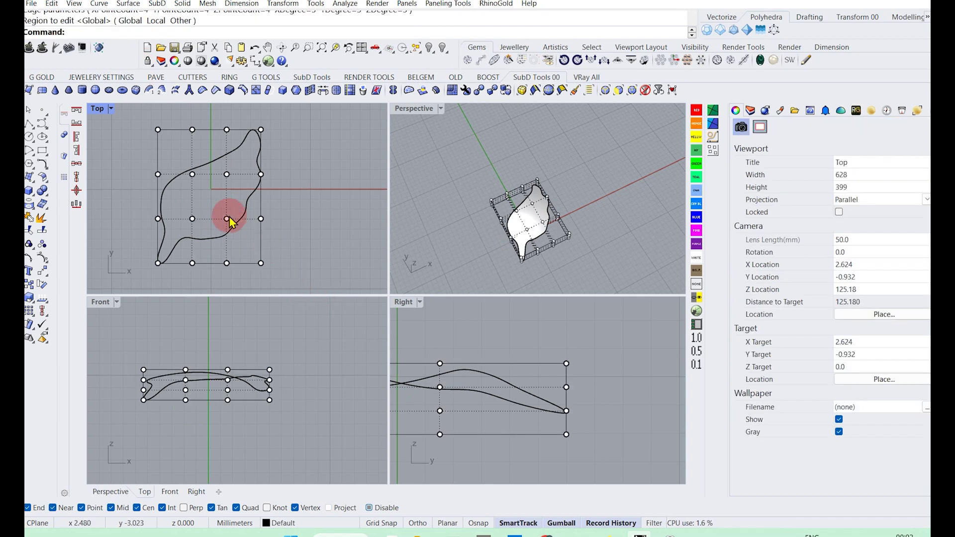
pyautogui.moveTo(229, 222); pyautogui.dragTo(236, 243, button='right')
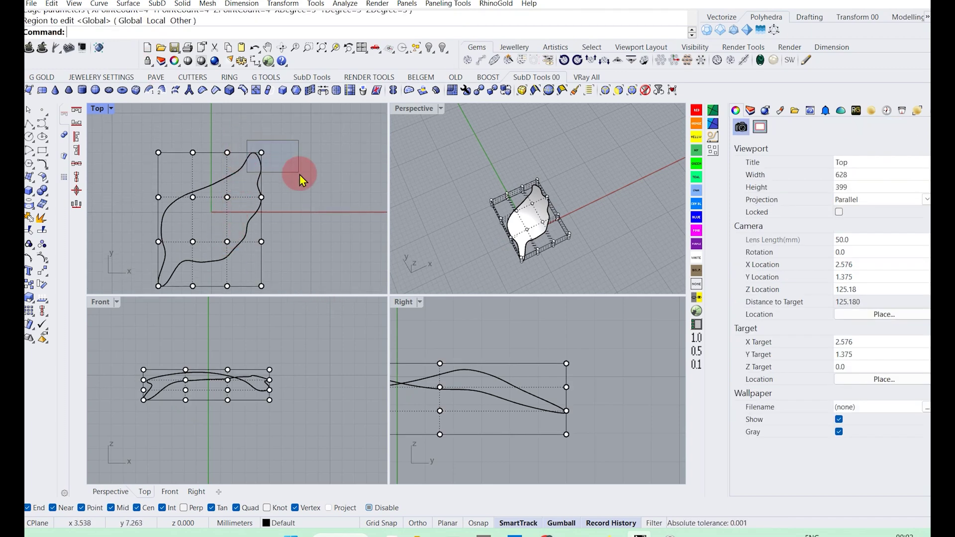
pyautogui.moveTo(300, 179); pyautogui.dragTo(300, 179)
pyautogui.moveTo(566, 387); pyautogui.dragTo(559, 398)
pyautogui.hotkey('ctrl', 'z')
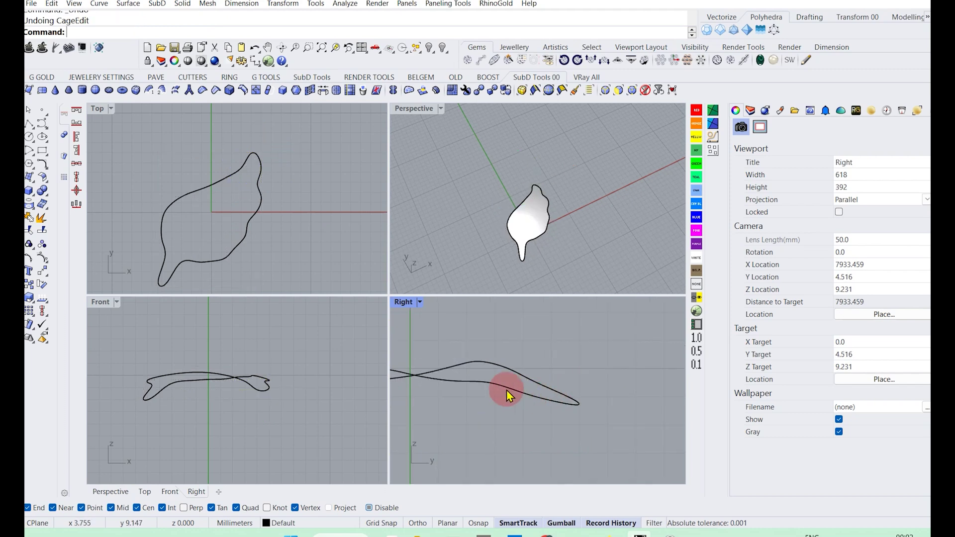
# - Cage the petal with a World bounding box, YPointCount 7, Global region
pyautogui.rightClick(299, 270)
pyautogui.click(255, 214)
pyautogui.press('Return')
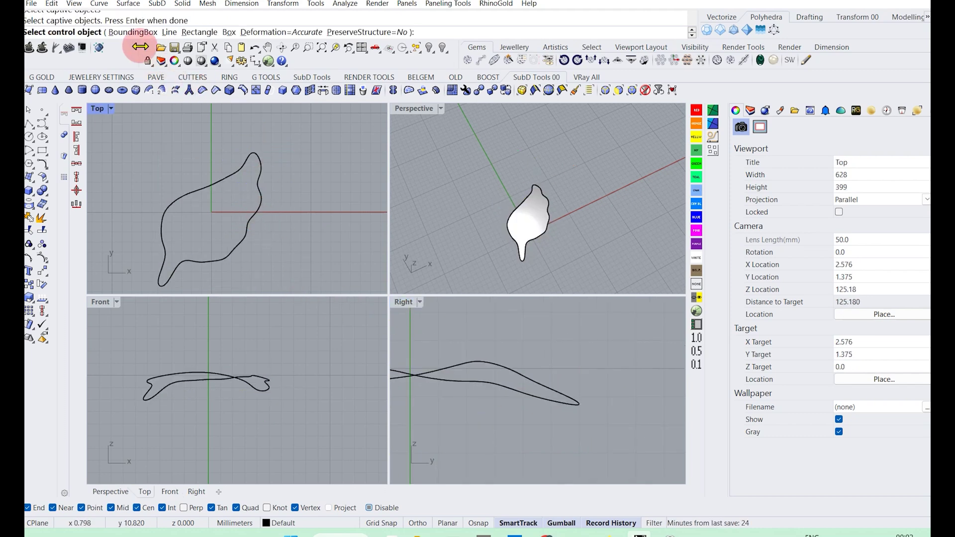
pyautogui.click(133, 32)
pyautogui.rightClick(209, 211)
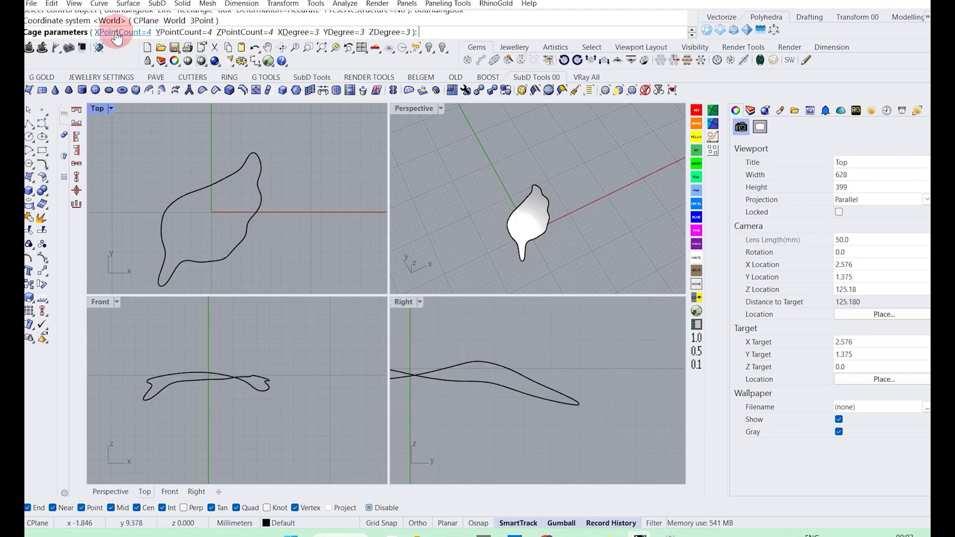
pyautogui.click(184, 33)
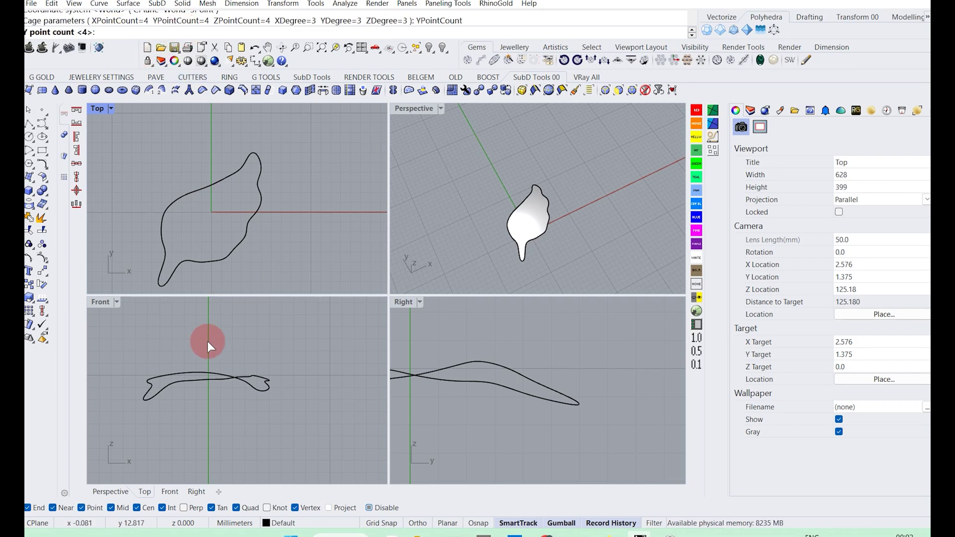
pyautogui.write('7')
pyautogui.rightClick(207, 372)
pyautogui.rightClick(210, 184)
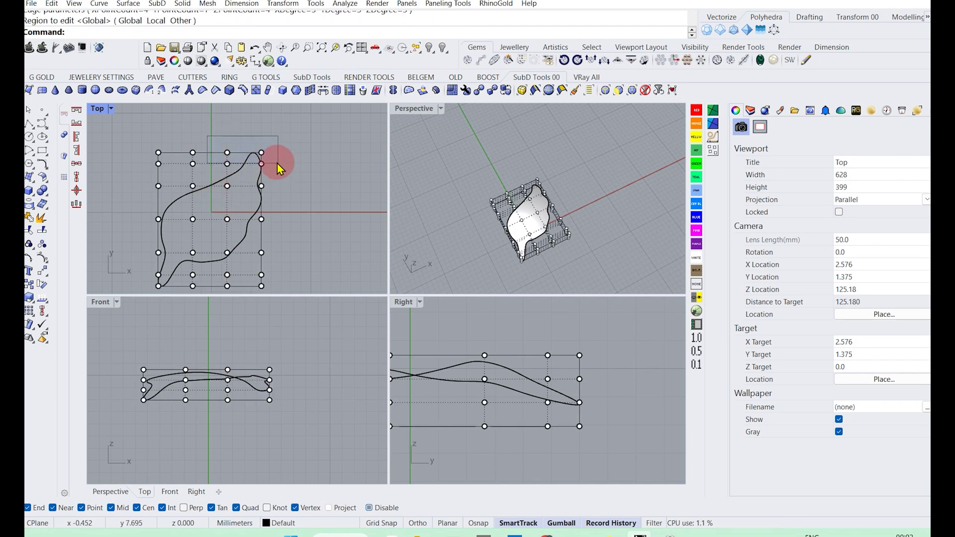
# - Bend and curl the petal tip by moving and rotating its cage points
pyautogui.moveTo(250, 137); pyautogui.dragTo(292, 216)
pyautogui.keyDown('shift'); pyautogui.moveTo(607, 437); pyautogui.dragTo(560, 429); pyautogui.keyUp('shift')
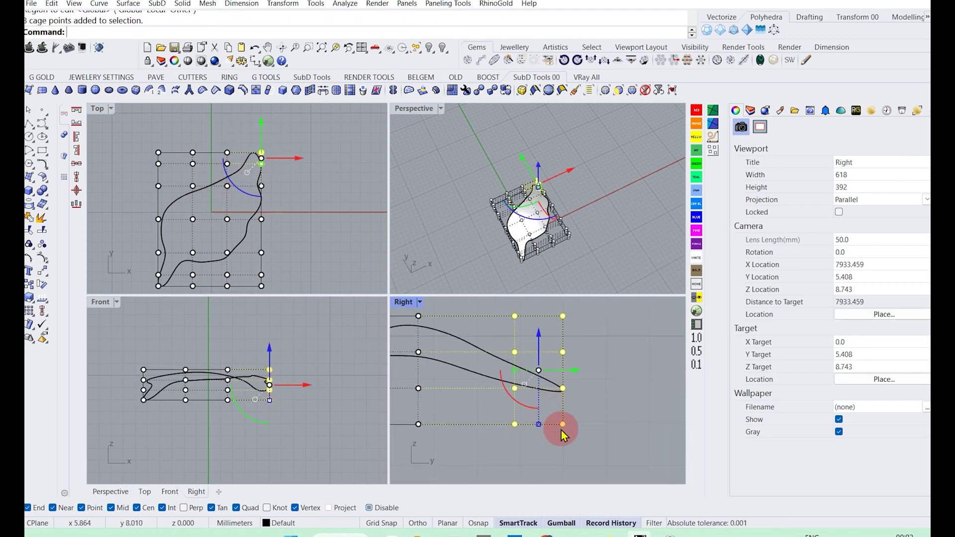
pyautogui.moveTo(554, 381); pyautogui.dragTo(544, 363)
pyautogui.moveTo(527, 411); pyautogui.dragTo(542, 429)
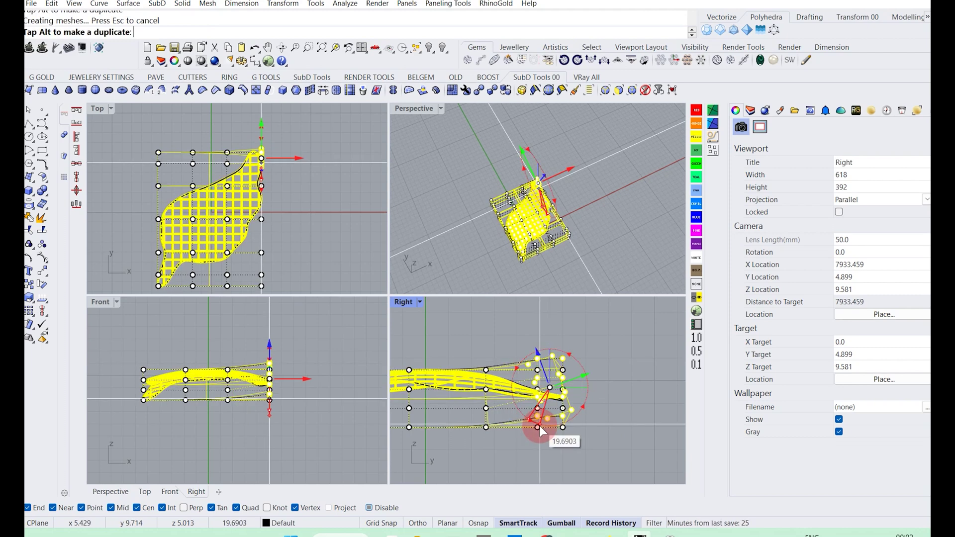
pyautogui.click(554, 284)
pyautogui.scroll(5, 557, 239)
pyautogui.moveTo(558, 196); pyautogui.dragTo(515, 207, button='right')
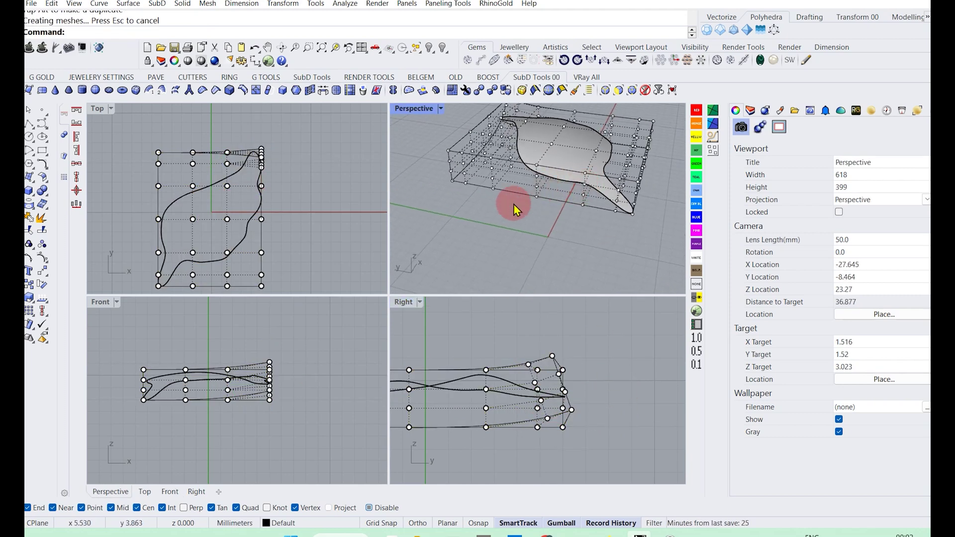
pyautogui.scroll(-3, 246, 247)
pyautogui.scroll(3, 229, 251)
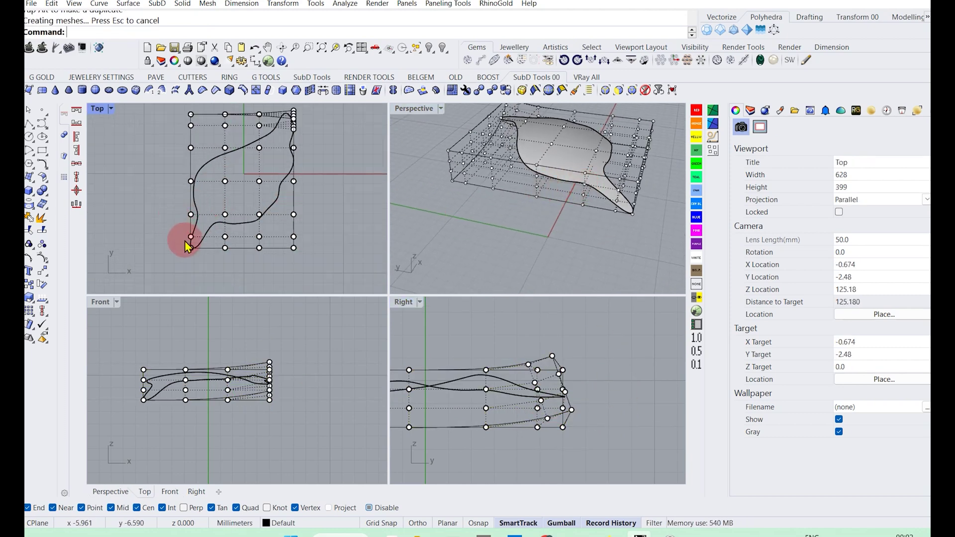
# - Lower one cage column, then push the middle column down and back up
pyautogui.moveTo(259, 196); pyautogui.dragTo(221, 213, button='right')
pyautogui.moveTo(213, 204); pyautogui.dragTo(245, 238)
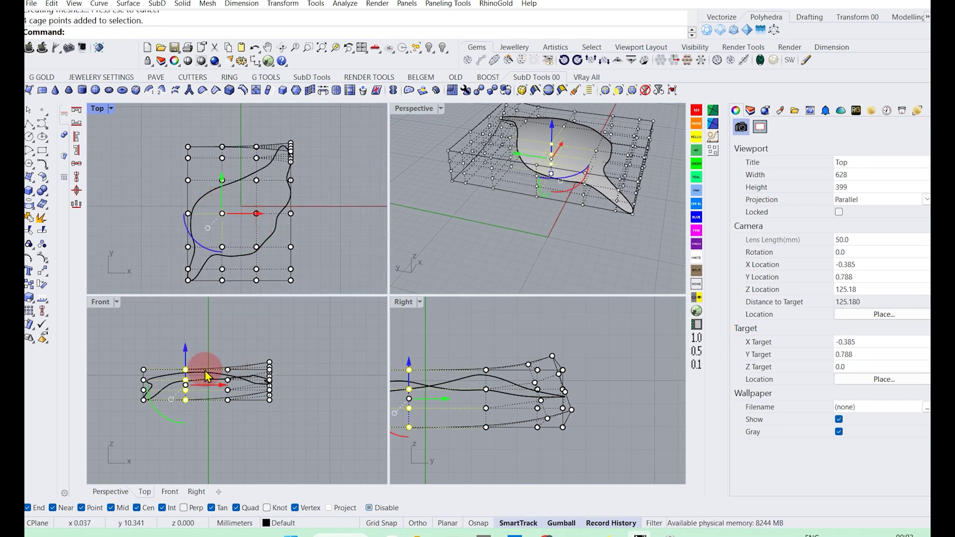
pyautogui.moveTo(194, 370); pyautogui.dragTo(218, 398)
pyautogui.scroll(1, 249, 204)
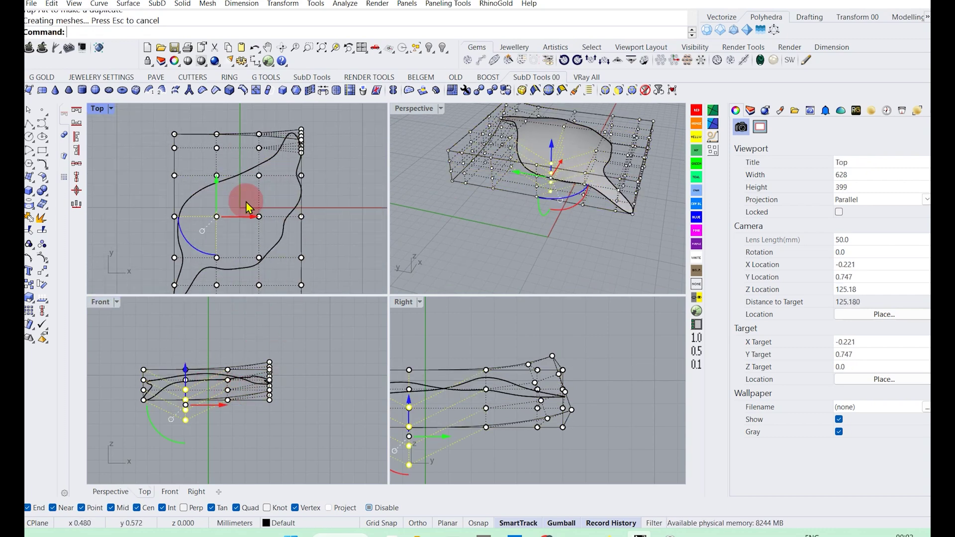
pyautogui.moveTo(249, 206); pyautogui.dragTo(299, 277)
pyautogui.moveTo(421, 379)
pyautogui.mouseDown(button='right')
pyautogui.moveTo(533, 396)
pyautogui.moveTo(552, 365)
pyautogui.mouseUp(button='right')
pyautogui.moveTo(548, 362); pyautogui.dragTo(545, 423)
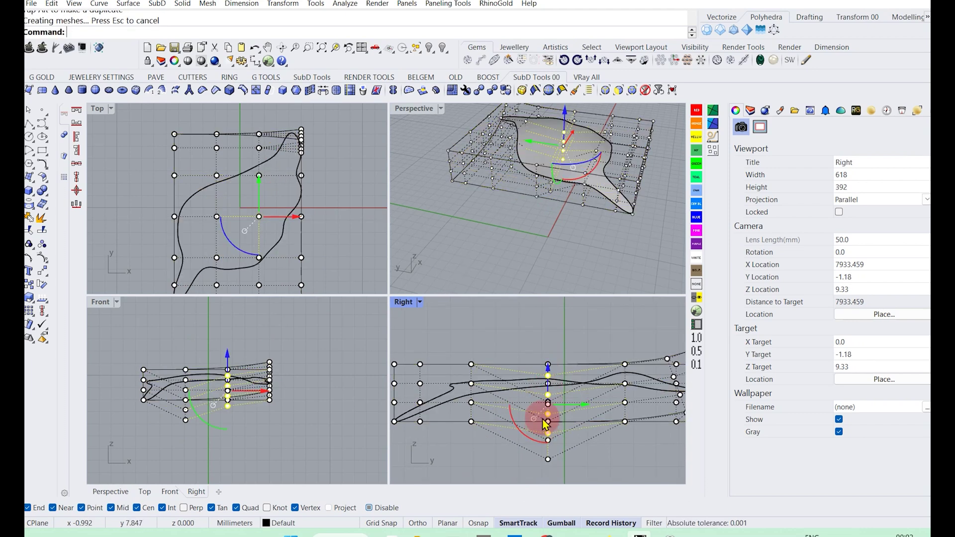
pyautogui.moveTo(547, 371); pyautogui.dragTo(547, 341)
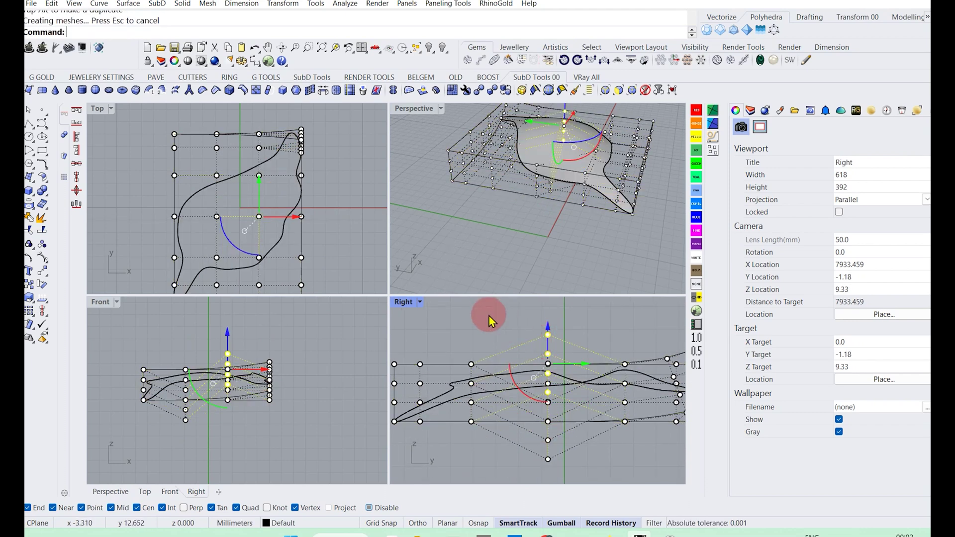
pyautogui.moveTo(498, 256); pyautogui.dragTo(512, 251, button='right')
pyautogui.press('Escape')
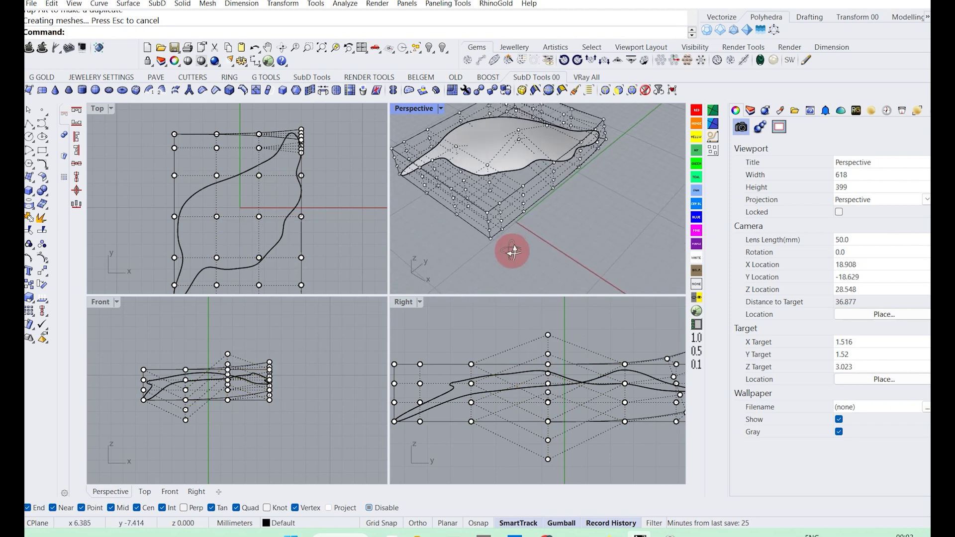
# - Undo a trial lowering, then raise the left column of cage points
pyautogui.click(549, 374)
pyautogui.moveTo(552, 374); pyautogui.dragTo(565, 392)
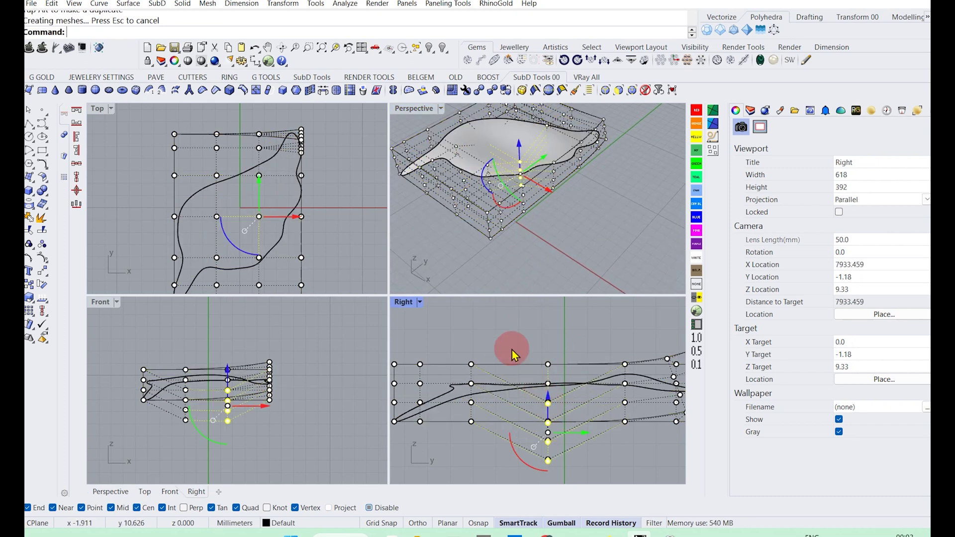
pyautogui.moveTo(514, 242)
pyautogui.mouseDown(button='right')
pyautogui.moveTo(508, 229)
pyautogui.moveTo(550, 206)
pyautogui.moveTo(554, 235)
pyautogui.moveTo(486, 219)
pyautogui.mouseUp(button='right')
pyautogui.hotkey('ctrl', 'z')
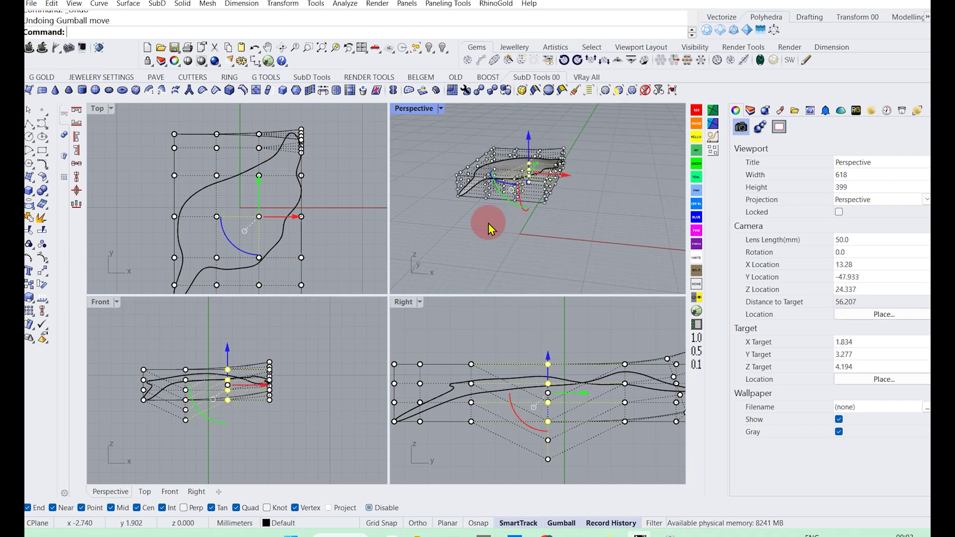
pyautogui.moveTo(214, 252); pyautogui.dragTo(234, 211, button='right')
pyautogui.moveTo(222, 220); pyautogui.dragTo(159, 174)
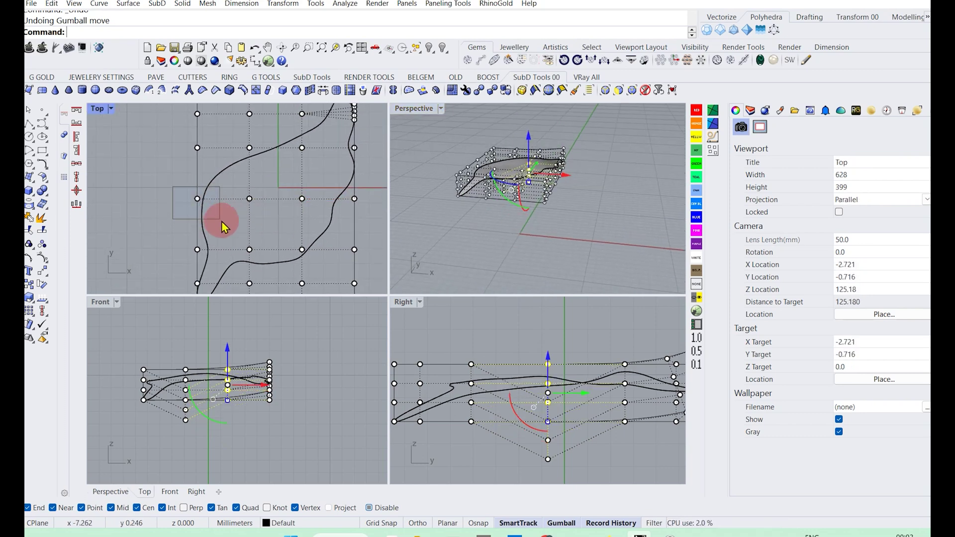
pyautogui.moveTo(548, 366); pyautogui.dragTo(548, 347)
pyautogui.click(504, 326)
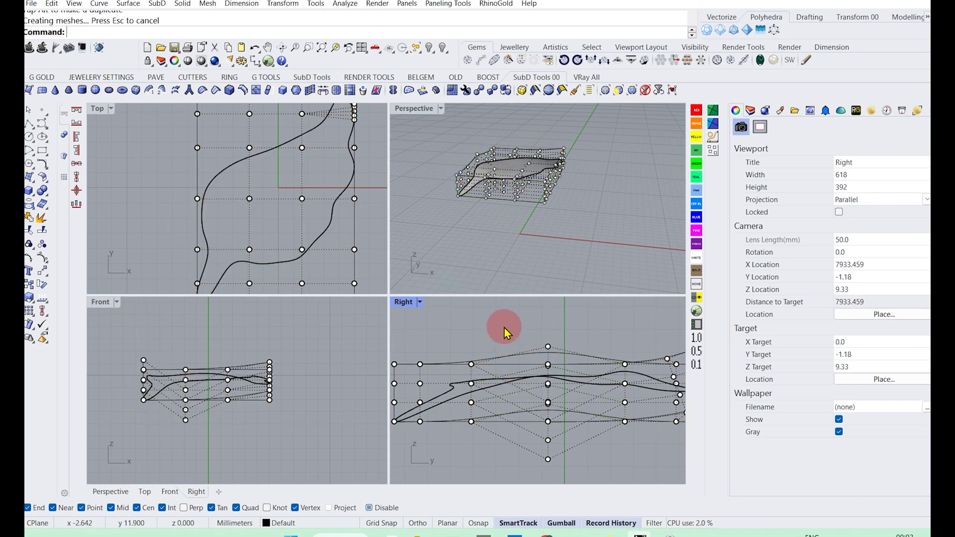
pyautogui.moveTo(495, 203)
pyautogui.mouseDown(button='right')
pyautogui.moveTo(558, 243)
pyautogui.moveTo(565, 187)
pyautogui.mouseUp(button='right')
pyautogui.scroll(-3, 254, 251)
pyautogui.scroll(6, 249, 215)
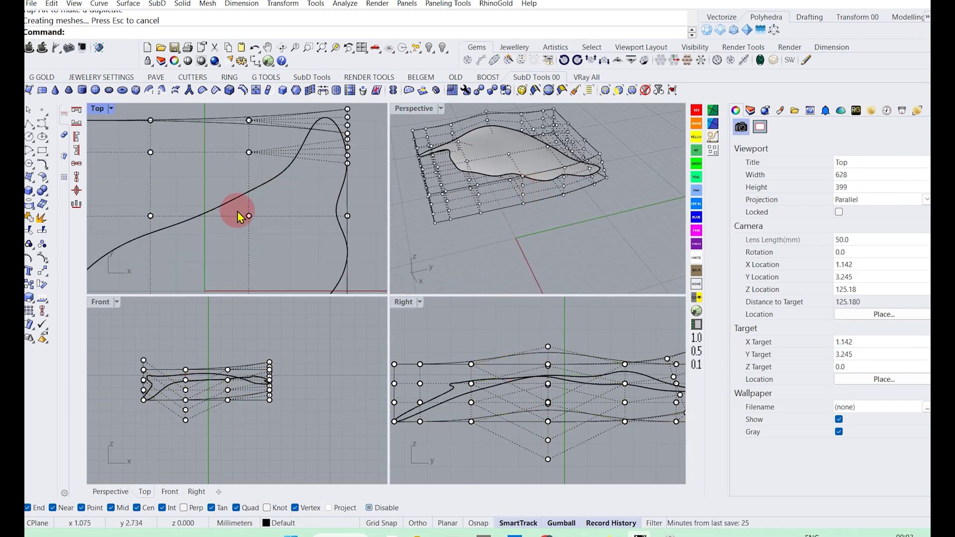
# - Raise the cage points near the petal centre by 1.210 mm
pyautogui.click(561, 411)
pyautogui.moveTo(532, 399); pyautogui.dragTo(529, 357)
pyautogui.click(587, 337)
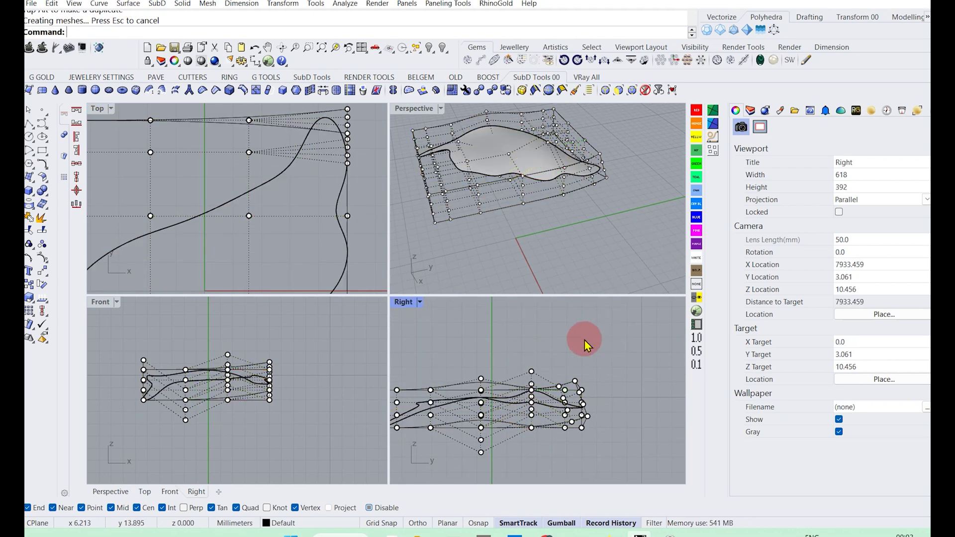
pyautogui.scroll(-3, 525, 207)
pyautogui.moveTo(525, 206); pyautogui.dragTo(575, 149, button='right')
pyautogui.scroll(5, 544, 192)
pyautogui.scroll(-5, 515, 196)
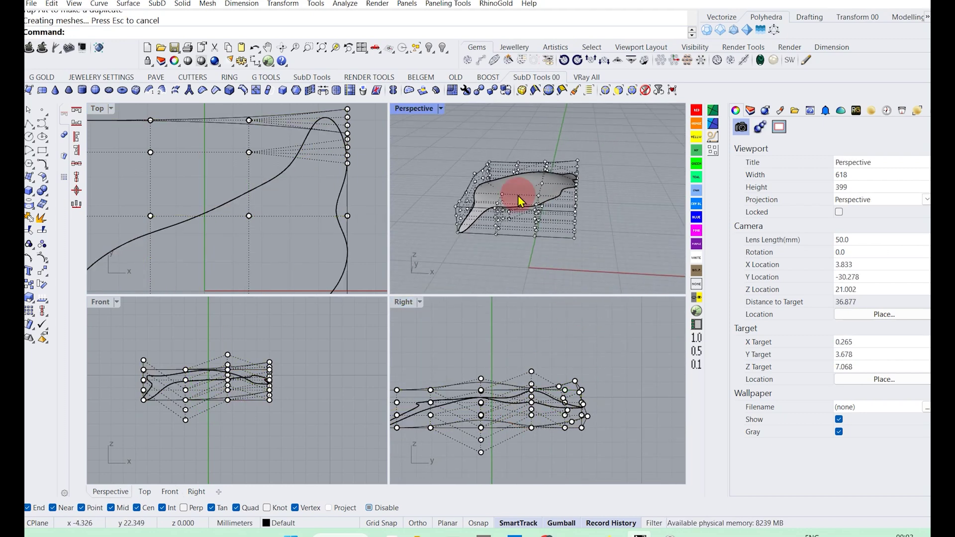
pyautogui.scroll(-3, 293, 223)
# - Raise a column of four cage points slightly, undoing the following move
pyautogui.moveTo(292, 221); pyautogui.dragTo(259, 214, button='right')
pyautogui.moveTo(255, 208); pyautogui.dragTo(297, 229)
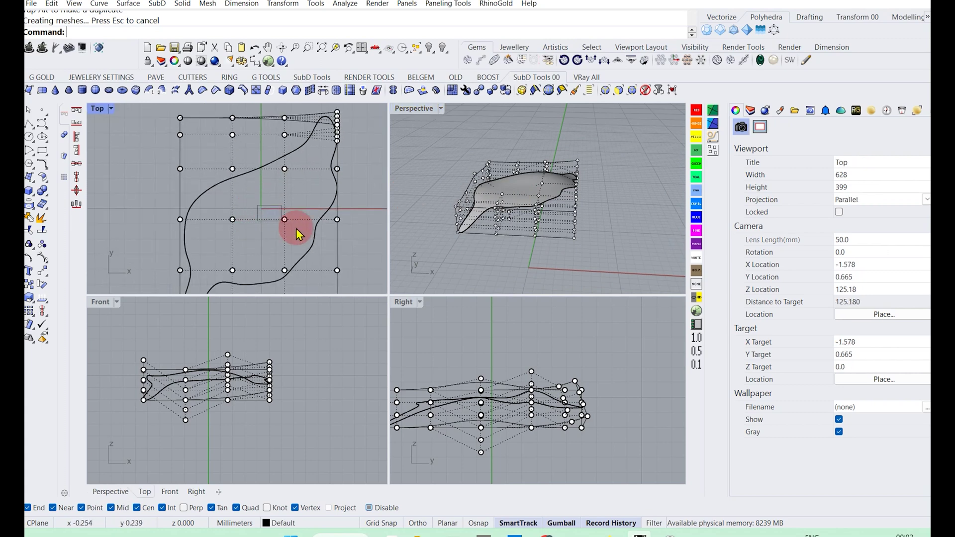
pyautogui.moveTo(481, 372); pyautogui.dragTo(480, 368)
pyautogui.click(569, 345)
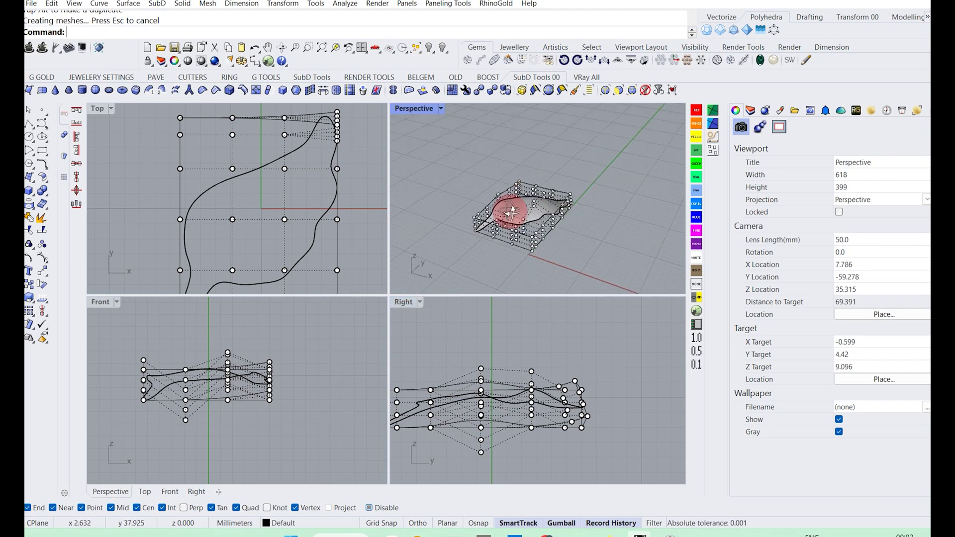
pyautogui.moveTo(504, 209)
pyautogui.mouseDown(button='right')
pyautogui.moveTo(508, 193)
pyautogui.moveTo(554, 169)
pyautogui.mouseUp(button='right')
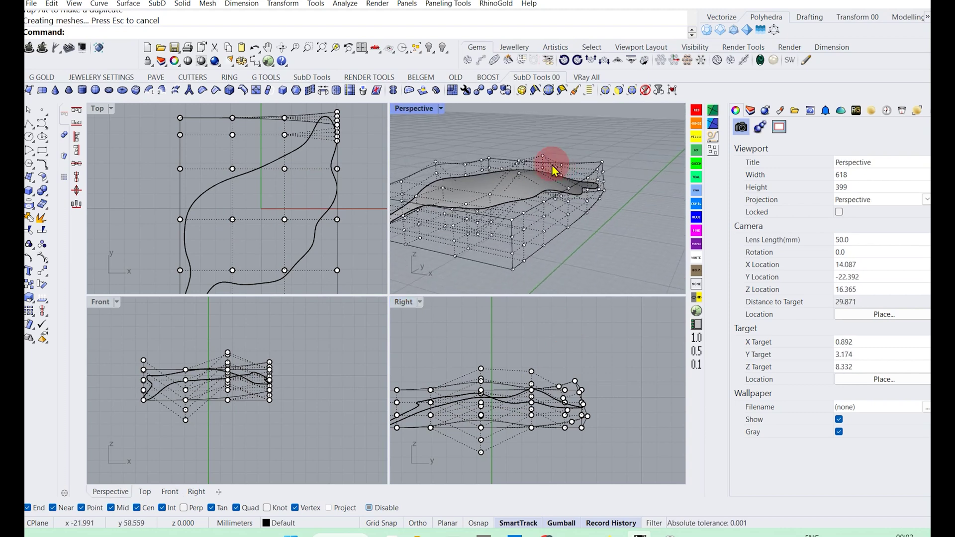
pyautogui.moveTo(270, 204)
pyautogui.mouseDown()
pyautogui.moveTo(309, 249)
pyautogui.moveTo(252, 227)
pyautogui.moveTo(260, 225)
pyautogui.mouseUp()
pyautogui.hotkey('ctrl', 'z')
pyautogui.click(508, 208)
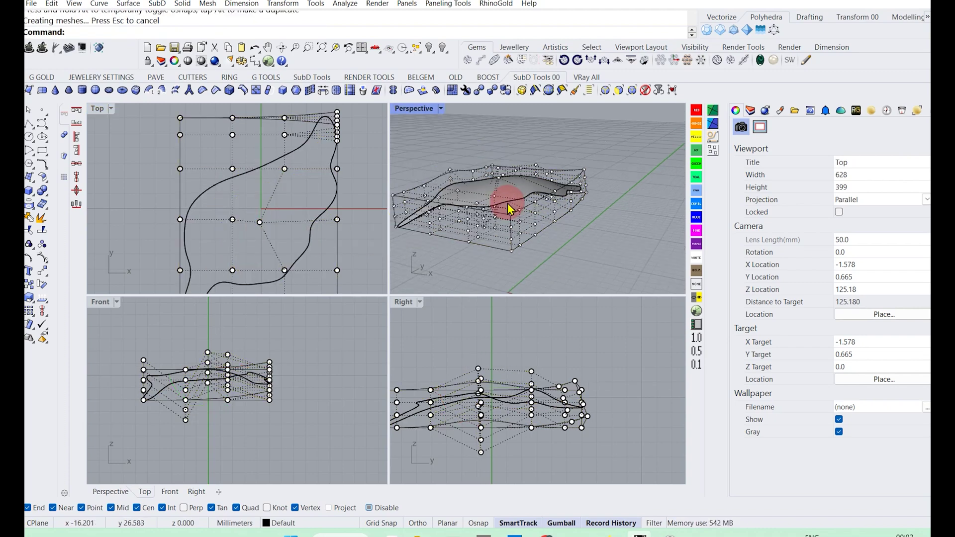
pyautogui.moveTo(508, 208)
pyautogui.mouseDown(button='right')
pyautogui.moveTo(529, 260)
pyautogui.moveTo(496, 171)
pyautogui.moveTo(571, 179)
pyautogui.moveTo(549, 212)
pyautogui.moveTo(573, 219)
pyautogui.mouseUp(button='right')
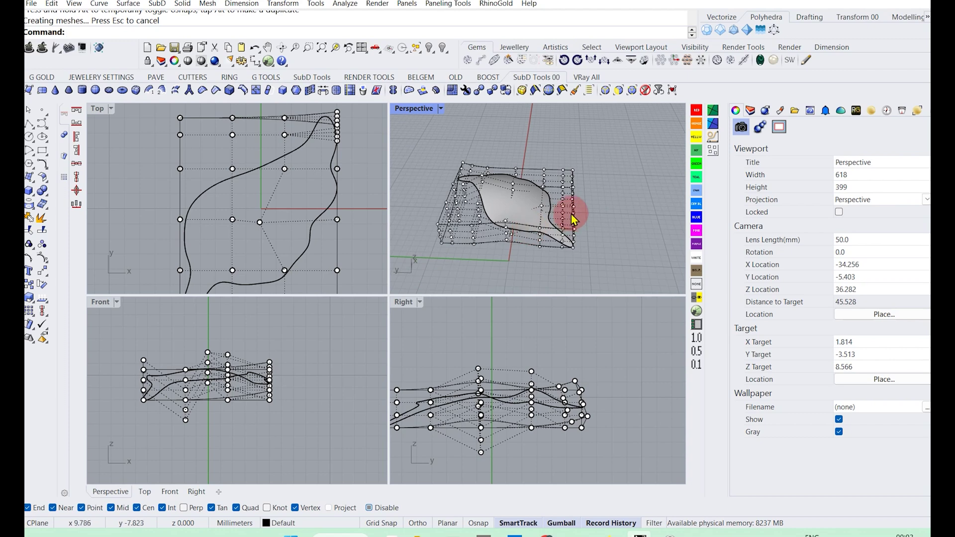
# - Delete the deformation cage around the reshaped petal
pyautogui.click(478, 221)
pyautogui.press('Delete')
pyautogui.scroll(-4, 497, 238)
# - OffsetSrf the leaf surface by 1.5 mm as a solid to give the petal thickness
pyautogui.scroll(2, 497, 239)
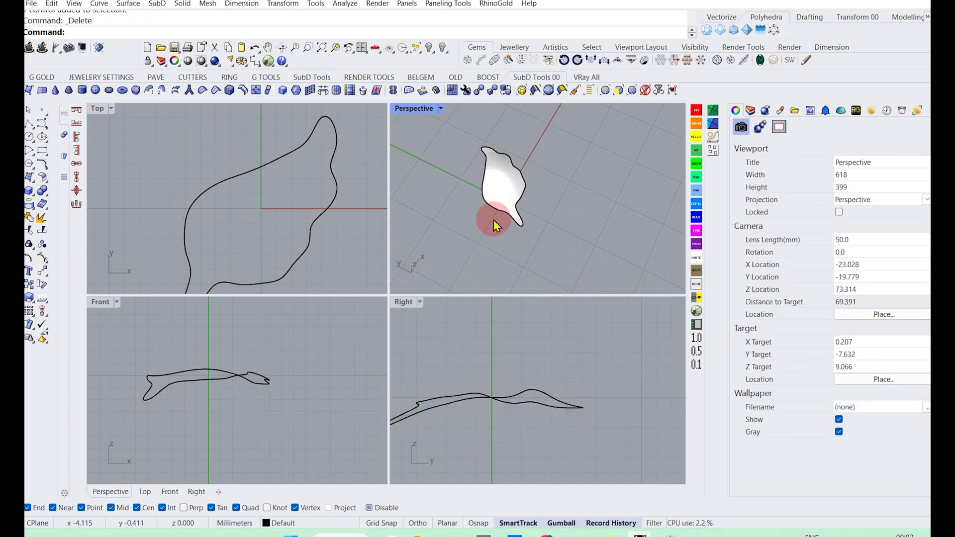
pyautogui.scroll(-3, 228, 221)
pyautogui.moveTo(485, 197); pyautogui.dragTo(523, 214, button='right')
pyautogui.click(517, 229)
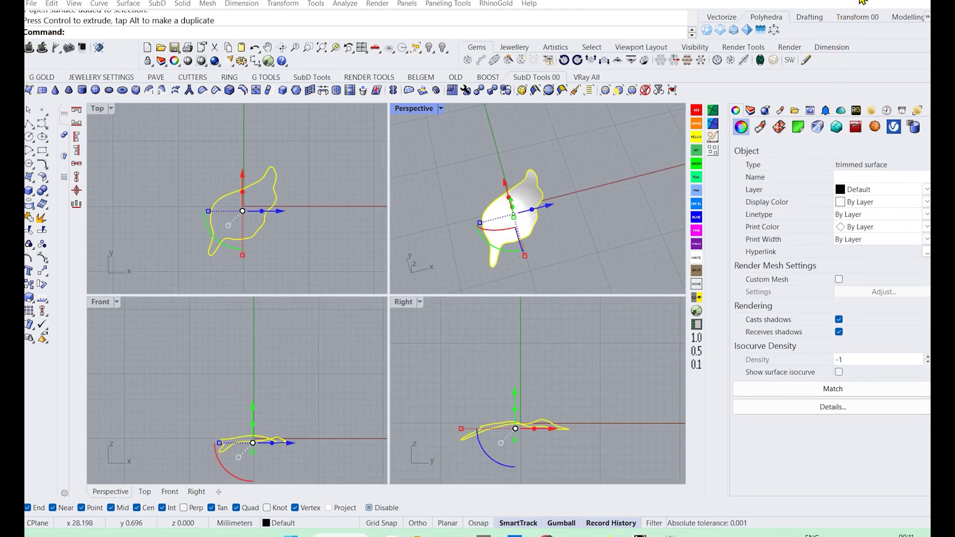
pyautogui.click(265, 343)
pyautogui.moveTo(559, 203); pyautogui.dragTo(518, 213, button='right')
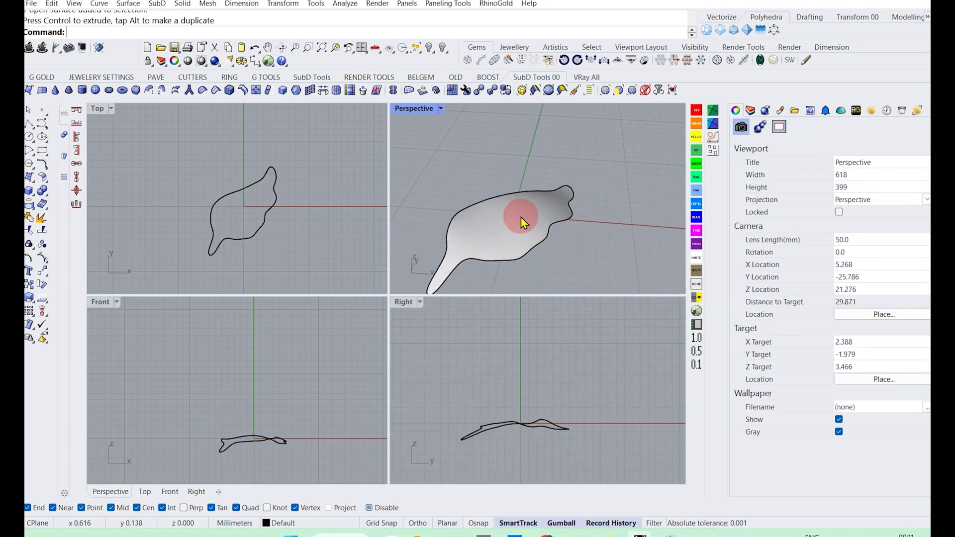
pyautogui.click(518, 214)
pyautogui.write('os')
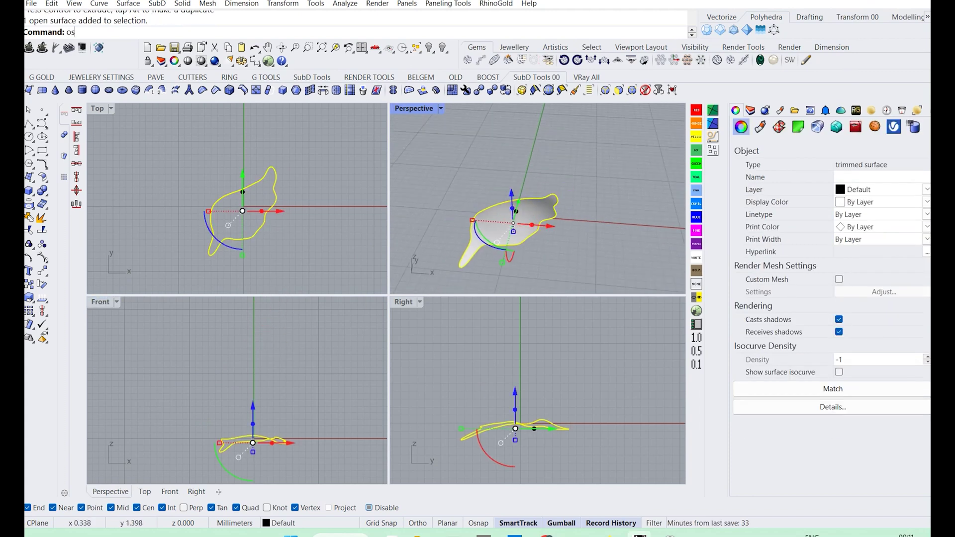
pyautogui.press('Return')
pyautogui.press('Return')
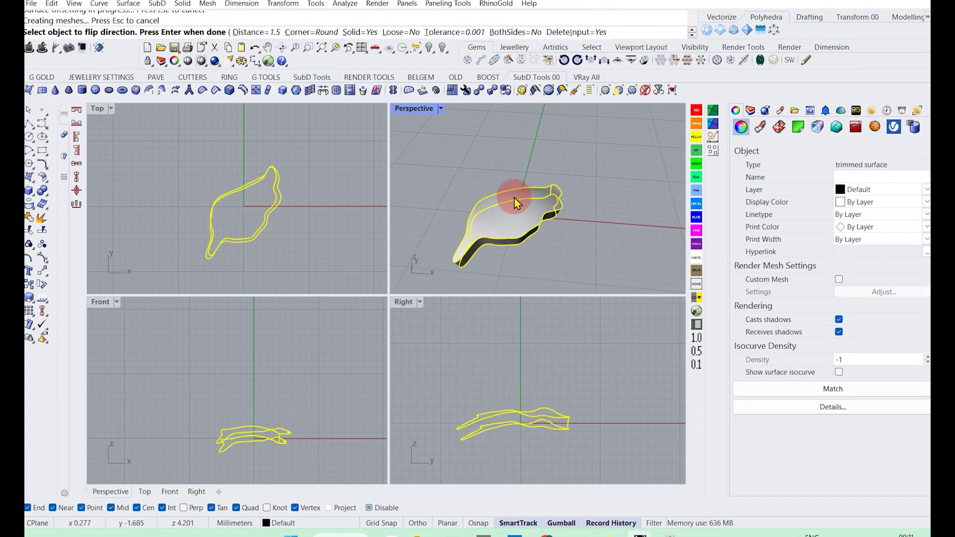
pyautogui.click(547, 257)
pyautogui.moveTo(547, 257)
pyautogui.mouseDown(button='right')
pyautogui.moveTo(511, 187)
pyautogui.moveTo(514, 262)
pyautogui.mouseUp(button='right')
pyautogui.click(505, 216)
pyautogui.write('ts')
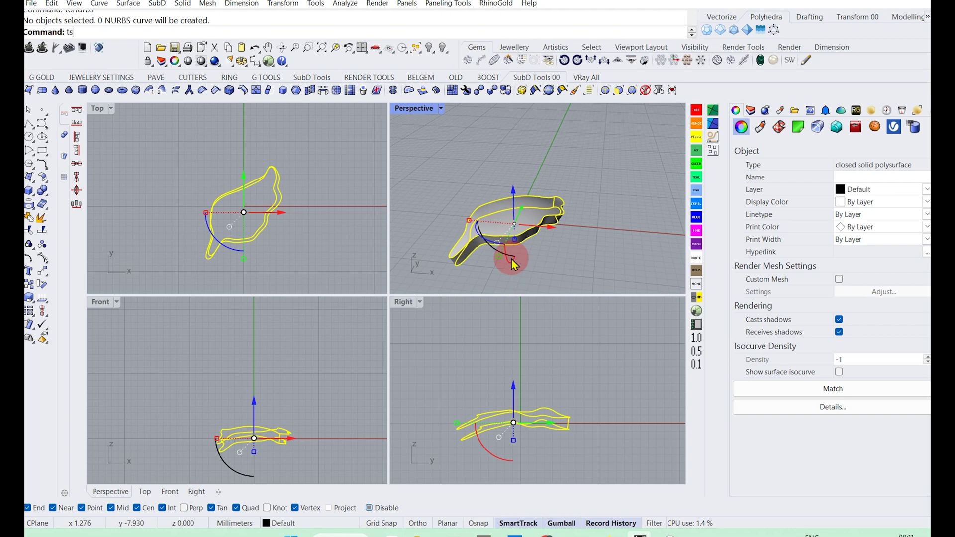
pyautogui.write('osubd')
# - Mesh the solid petal and move the solid to the left
pyautogui.press('Return')
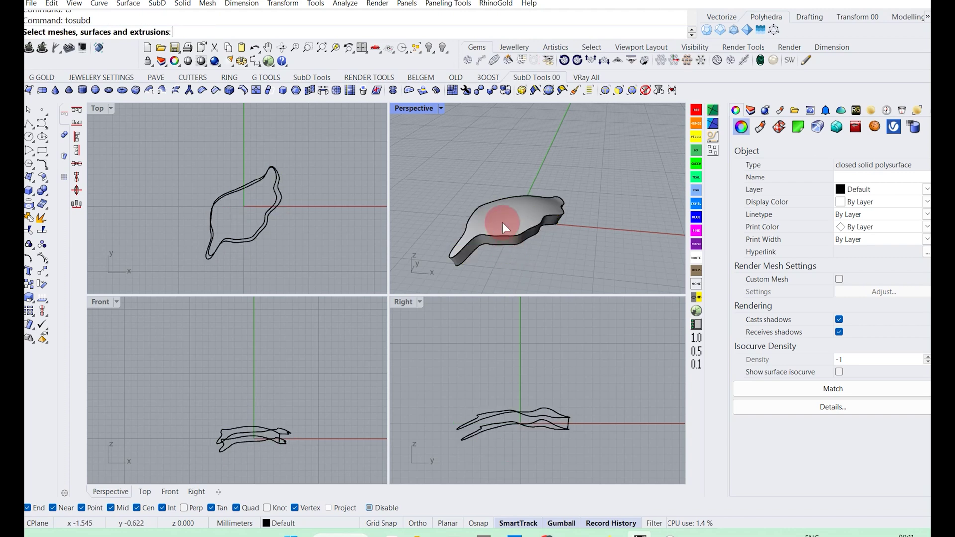
pyautogui.click(503, 222)
pyautogui.press('Return')
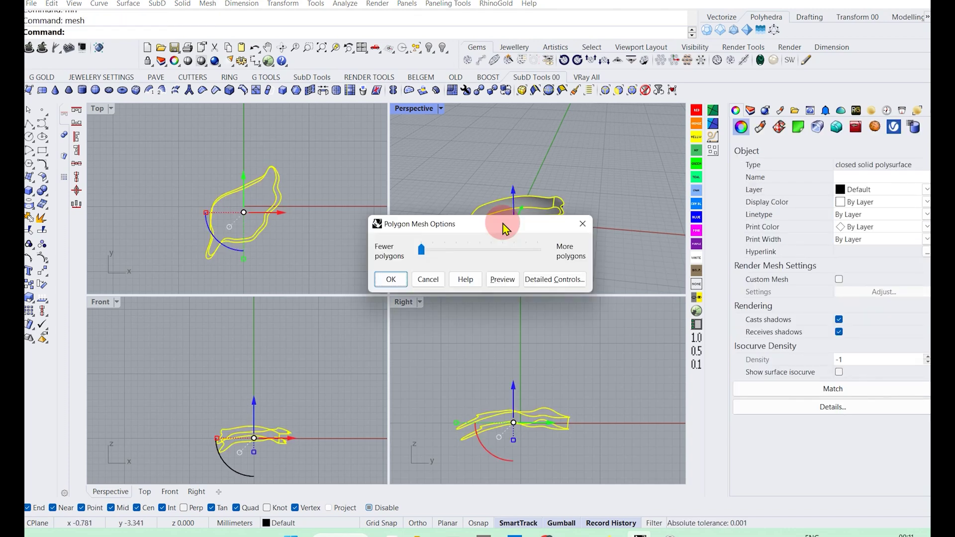
pyautogui.click(401, 272)
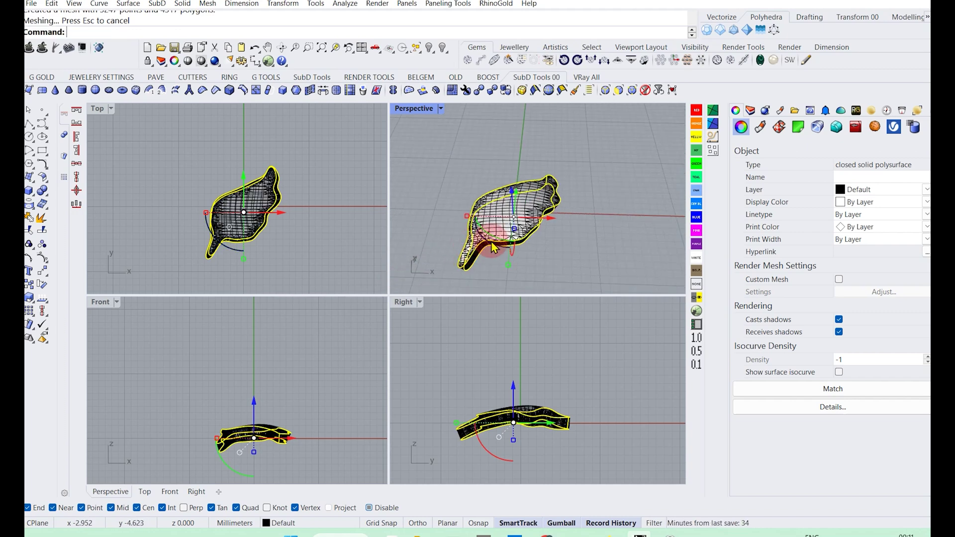
pyautogui.moveTo(242, 236); pyautogui.dragTo(143, 236)
pyautogui.click(522, 207)
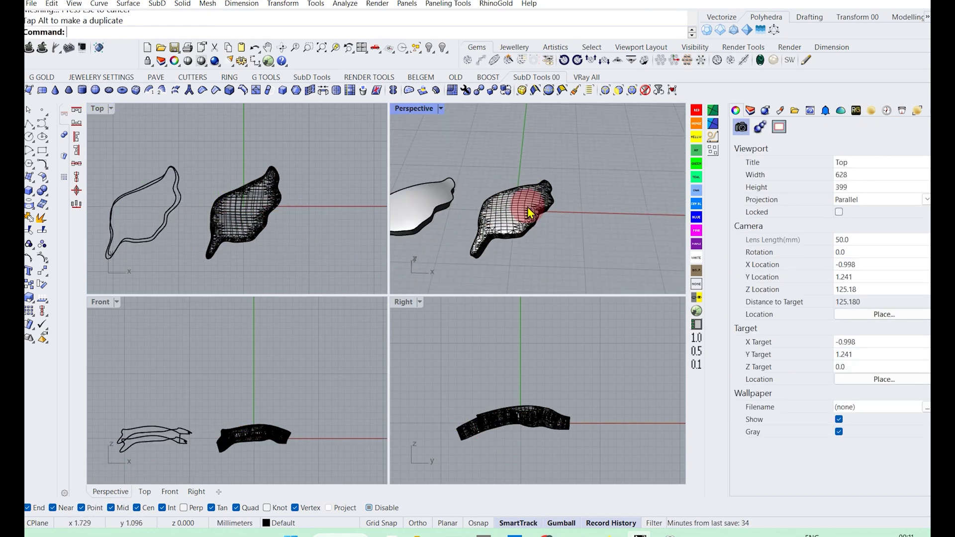
# - Convert the petal mesh to SubD with ToSubD
pyautogui.moveTo(512, 225)
pyautogui.mouseDown(button='right')
pyautogui.moveTo(494, 213)
pyautogui.moveTo(511, 213)
pyautogui.mouseUp(button='right')
pyautogui.click(527, 214)
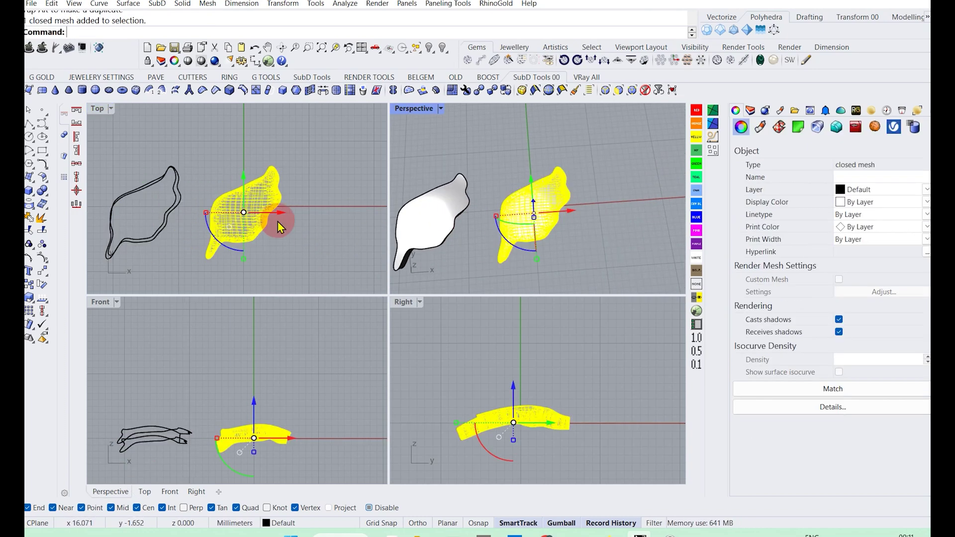
pyautogui.write('tosubd')
pyautogui.press('Return')
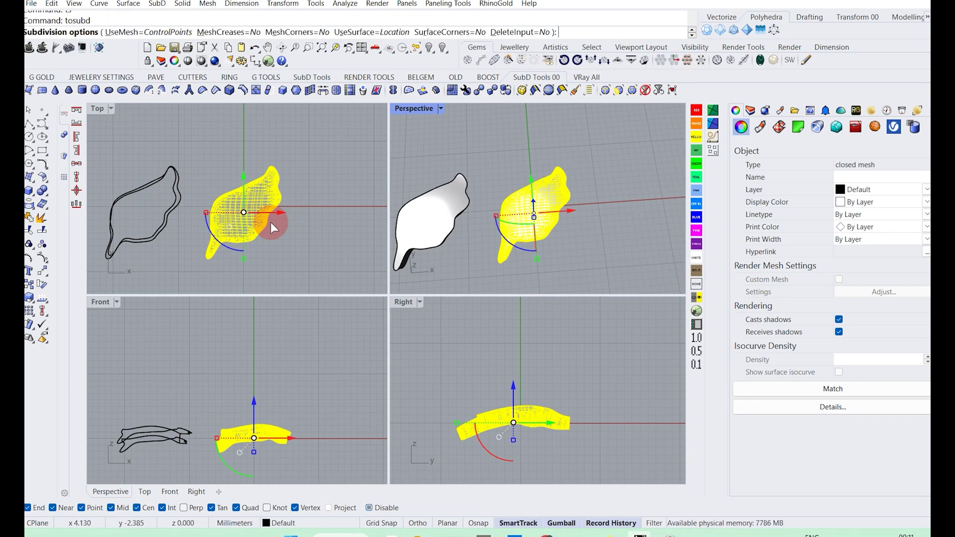
pyautogui.press('Return')
pyautogui.scroll(-3, 191, 245)
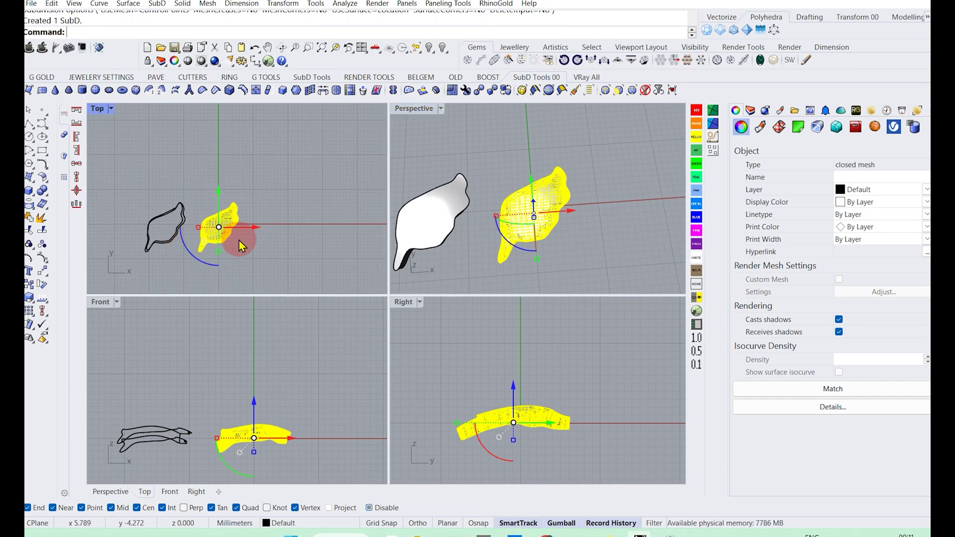
# - Copy the SubD petal to the right and maximize the Perspective view
pyautogui.moveTo(239, 245); pyautogui.dragTo(297, 242)
pyautogui.click(358, 239)
pyautogui.doubleClick(417, 112)
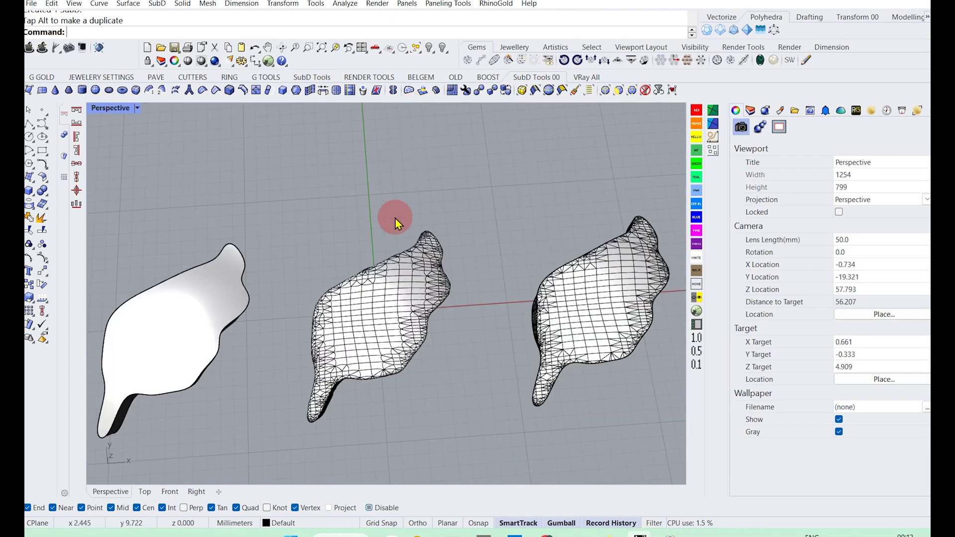
pyautogui.scroll(-3, 392, 218)
pyautogui.scroll(5, 383, 316)
pyautogui.scroll(-3, 383, 318)
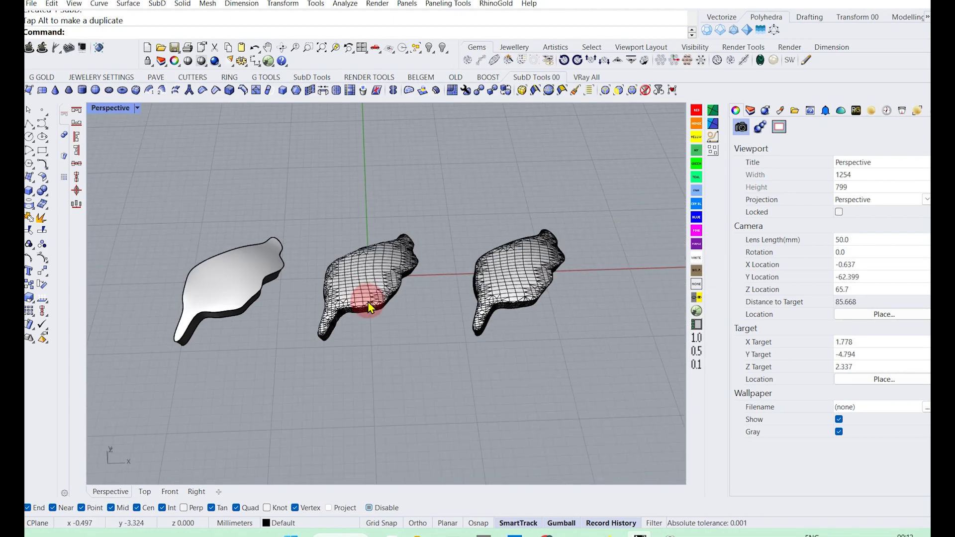
pyautogui.moveTo(366, 302)
pyautogui.mouseDown(button='right')
pyautogui.moveTo(427, 323)
pyautogui.moveTo(380, 289)
pyautogui.mouseUp(button='right')
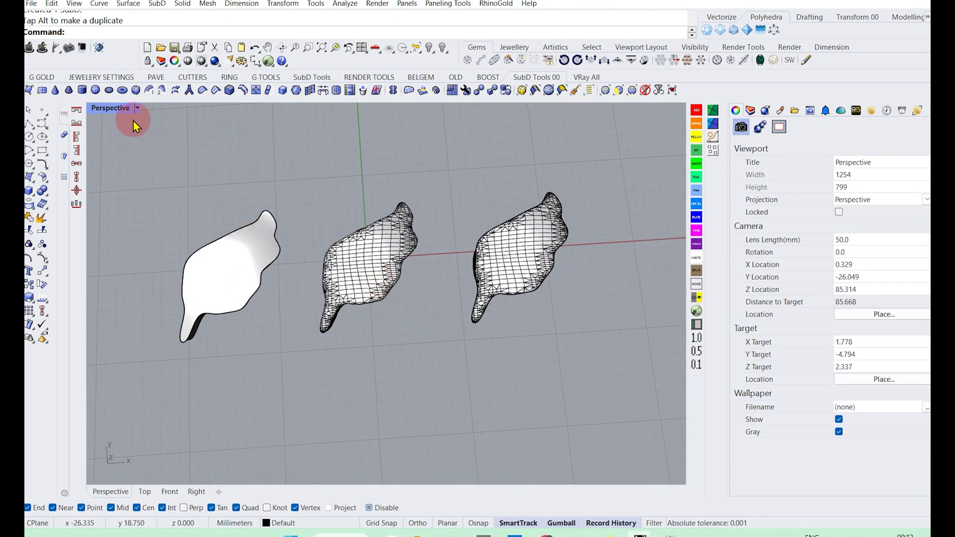
# - Open the Perspective view's display options
pyautogui.click(136, 108)
# - Show the Perspective view rendered with a solid black backdrop
pyautogui.click(174, 59)
pyautogui.moveTo(397, 334)
pyautogui.mouseDown(button='right')
pyautogui.moveTo(392, 289)
pyautogui.moveTo(868, 97)
pyautogui.mouseUp(button='right')
pyautogui.click(766, 112)
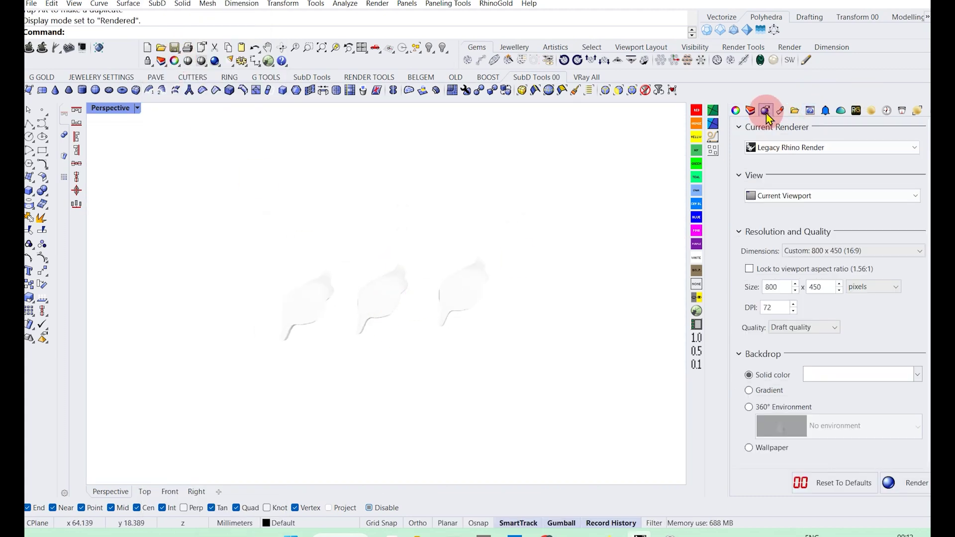
pyautogui.click(834, 381)
pyautogui.moveTo(802, 307); pyautogui.dragTo(836, 385)
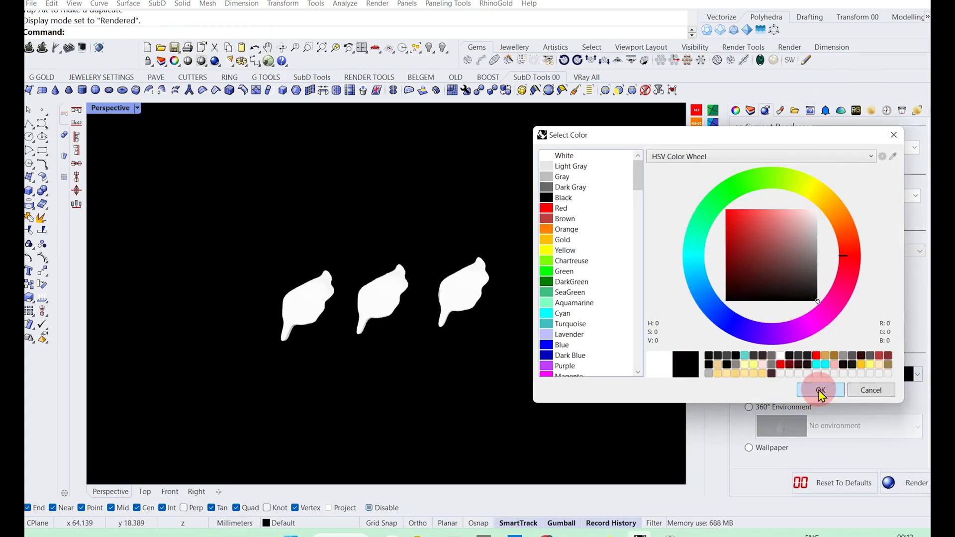
pyautogui.click(820, 391)
pyautogui.moveTo(368, 317)
pyautogui.mouseDown(button='right')
pyautogui.moveTo(512, 314)
pyautogui.moveTo(488, 336)
pyautogui.moveTo(462, 335)
pyautogui.moveTo(404, 293)
pyautogui.moveTo(374, 318)
pyautogui.mouseUp(button='right')
# - Move the left petal to Layer 01 and the middle petal to Layer 02
pyautogui.click(276, 348)
pyautogui.click(285, 517)
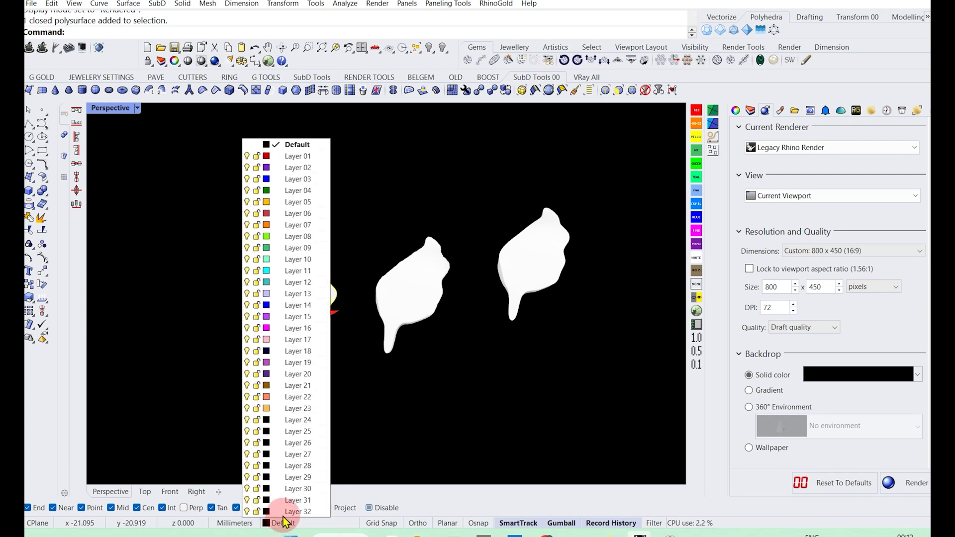
pyautogui.click(290, 157)
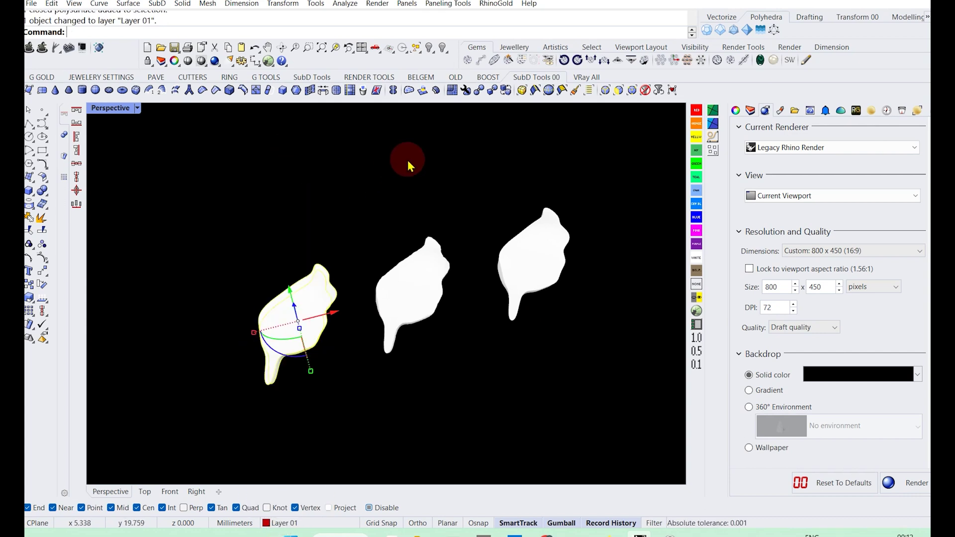
pyautogui.click(404, 287)
pyautogui.click(285, 522)
pyautogui.click(281, 162)
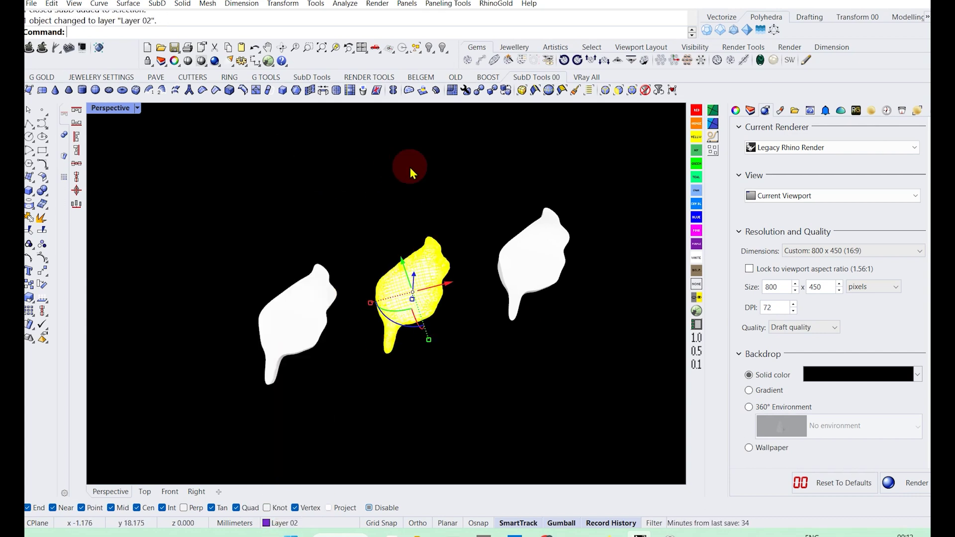
# - Move the right petal to Layer 03 and set Perspective to Machine display
pyautogui.click(410, 167)
pyautogui.click(520, 247)
pyautogui.click(282, 524)
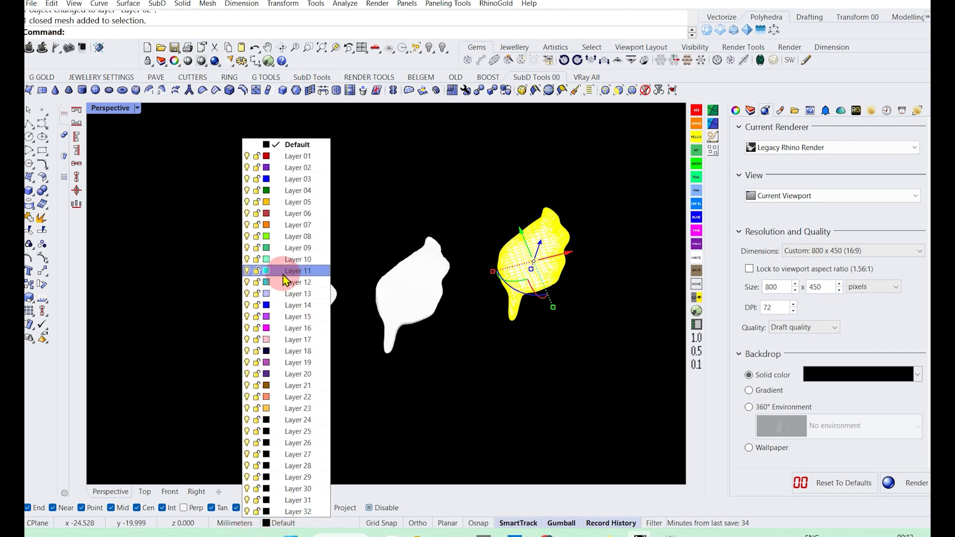
pyautogui.click(301, 183)
pyautogui.click(332, 172)
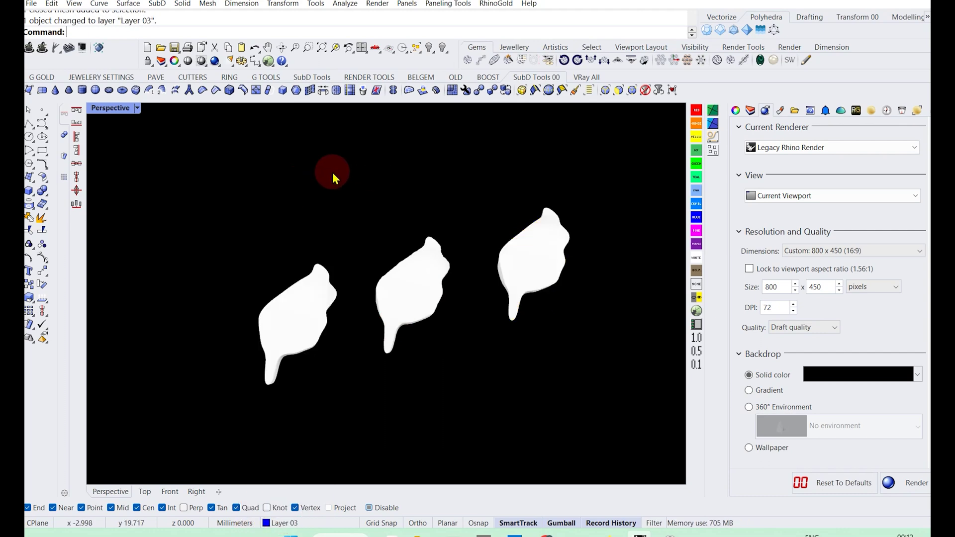
pyautogui.click(144, 108)
pyautogui.click(197, 195)
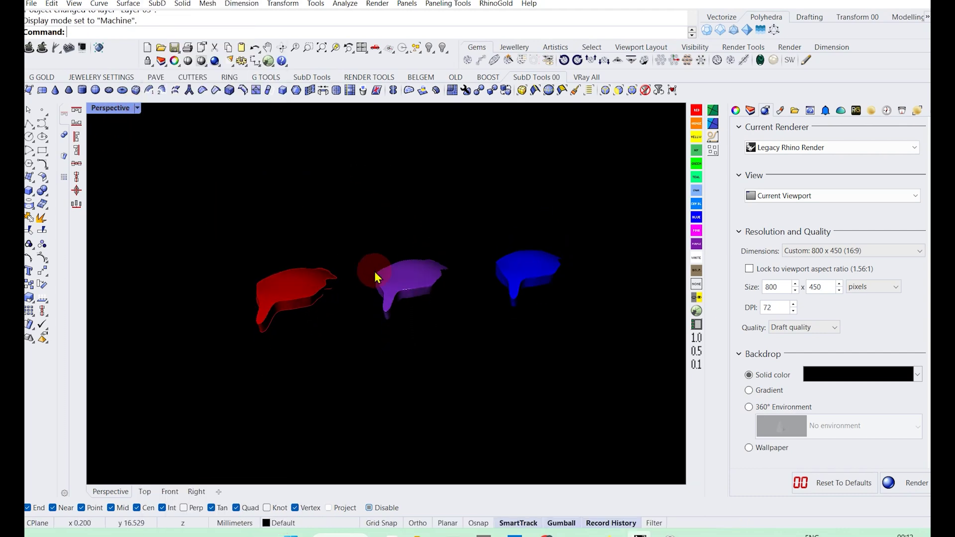
# - Window-select and delete the purple and blue petals, then select the remaining red petal
pyautogui.moveTo(374, 271)
pyautogui.mouseDown(button='right')
pyautogui.moveTo(490, 299)
pyautogui.moveTo(445, 313)
pyautogui.moveTo(294, 243)
pyautogui.moveTo(409, 309)
pyautogui.moveTo(358, 277)
pyautogui.moveTo(444, 245)
pyautogui.moveTo(383, 312)
pyautogui.moveTo(411, 277)
pyautogui.moveTo(354, 296)
pyautogui.moveTo(375, 290)
pyautogui.moveTo(369, 321)
pyautogui.moveTo(337, 288)
pyautogui.moveTo(356, 316)
pyautogui.moveTo(390, 328)
pyautogui.mouseUp(button='right')
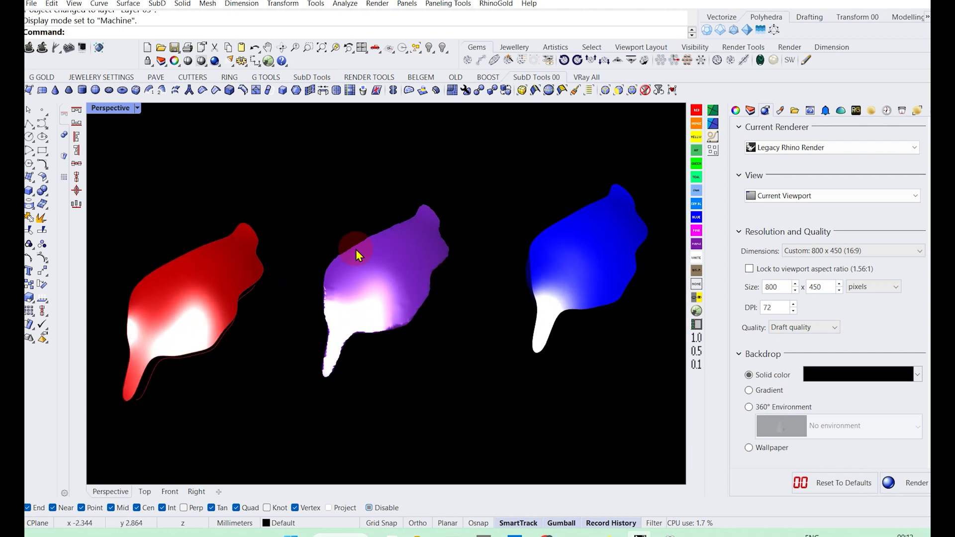
pyautogui.moveTo(356, 252)
pyautogui.mouseDown(button='right')
pyautogui.moveTo(331, 303)
pyautogui.moveTo(401, 230)
pyautogui.moveTo(358, 204)
pyautogui.moveTo(319, 225)
pyautogui.moveTo(294, 282)
pyautogui.moveTo(320, 327)
pyautogui.moveTo(375, 333)
pyautogui.moveTo(452, 257)
pyautogui.moveTo(409, 186)
pyautogui.moveTo(347, 264)
pyautogui.moveTo(371, 254)
pyautogui.moveTo(536, 330)
pyautogui.mouseUp(button='right')
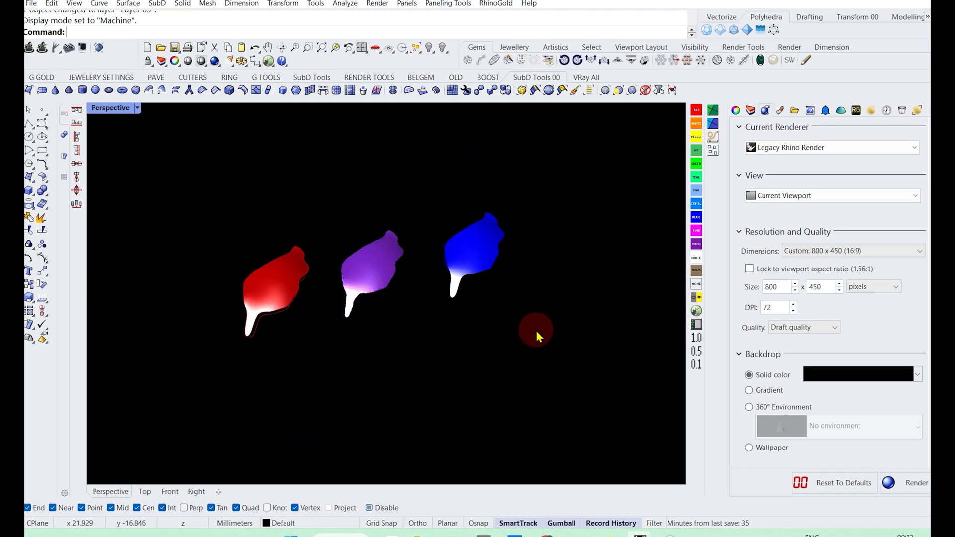
pyautogui.moveTo(536, 330)
pyautogui.mouseDown()
pyautogui.moveTo(387, 216)
pyautogui.moveTo(349, 204)
pyautogui.mouseUp()
pyautogui.press('Delete')
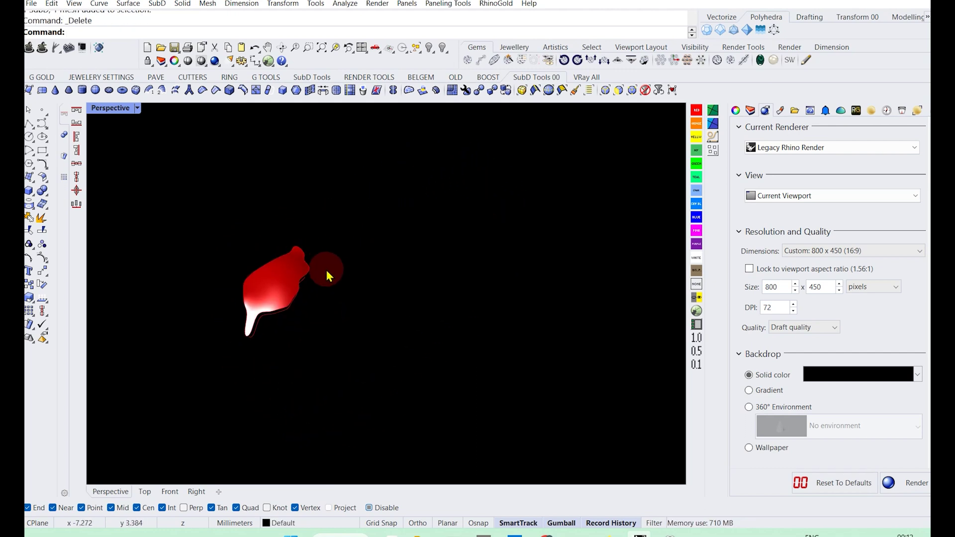
pyautogui.moveTo(326, 270); pyautogui.dragTo(299, 284, button='right')
pyautogui.click(300, 284)
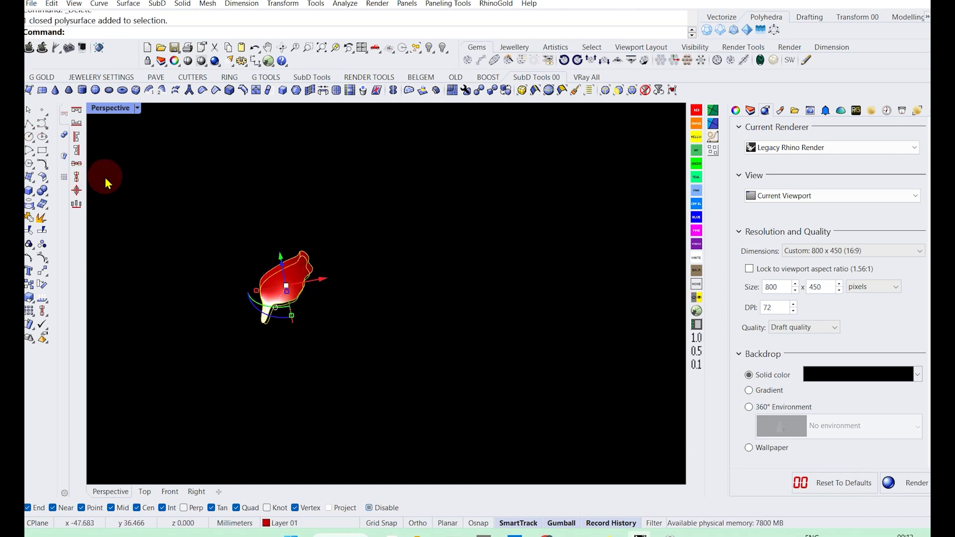
# - Undo the earlier rotation and re-rotate the petal with the Gumball arc
pyautogui.click(77, 193)
pyautogui.doubleClick(115, 113)
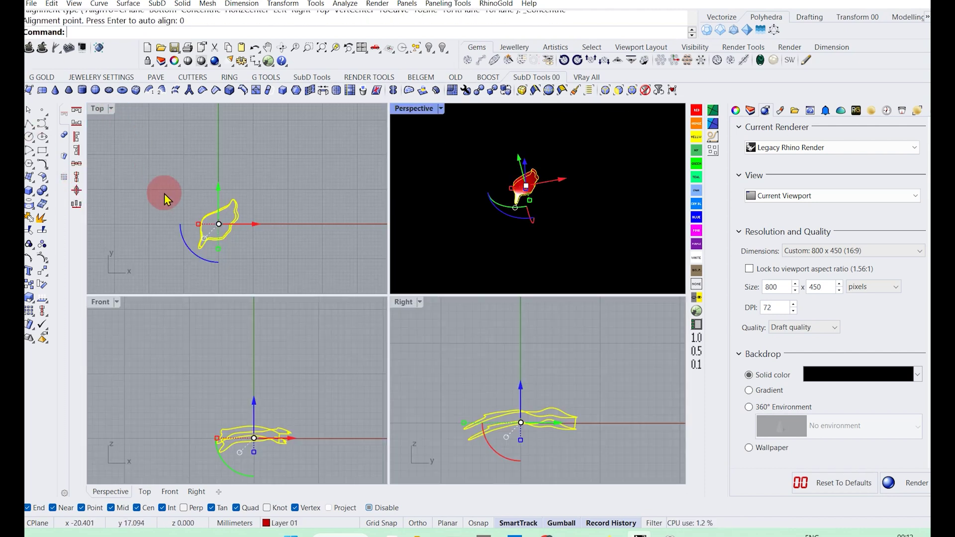
pyautogui.click(218, 227)
pyautogui.click(264, 260)
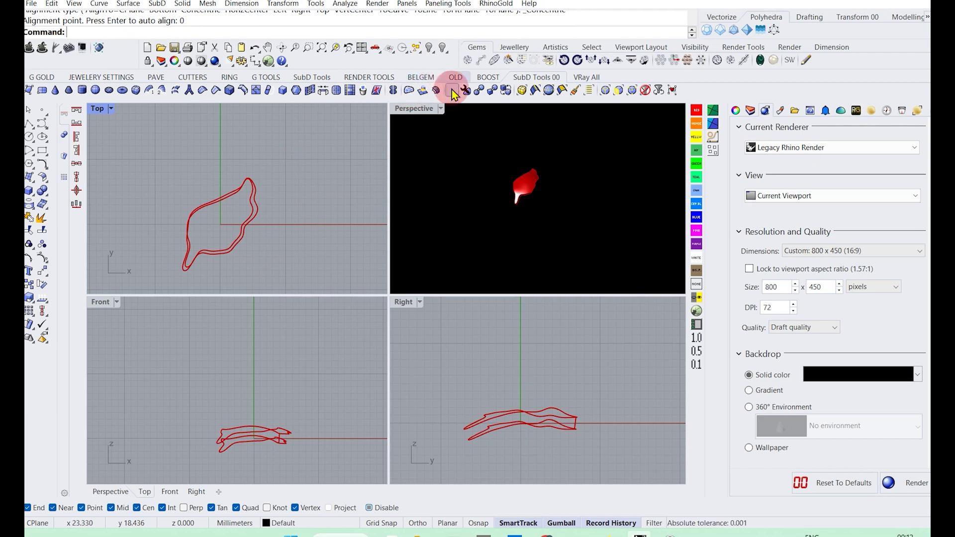
pyautogui.hotkey('ctrl', 'z')
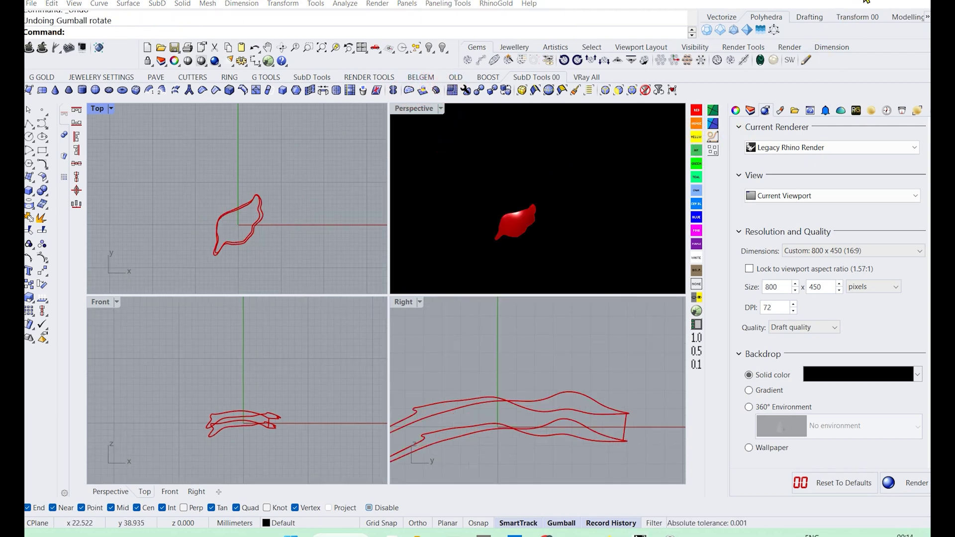
pyautogui.click(241, 242)
pyautogui.moveTo(229, 261); pyautogui.dragTo(200, 159)
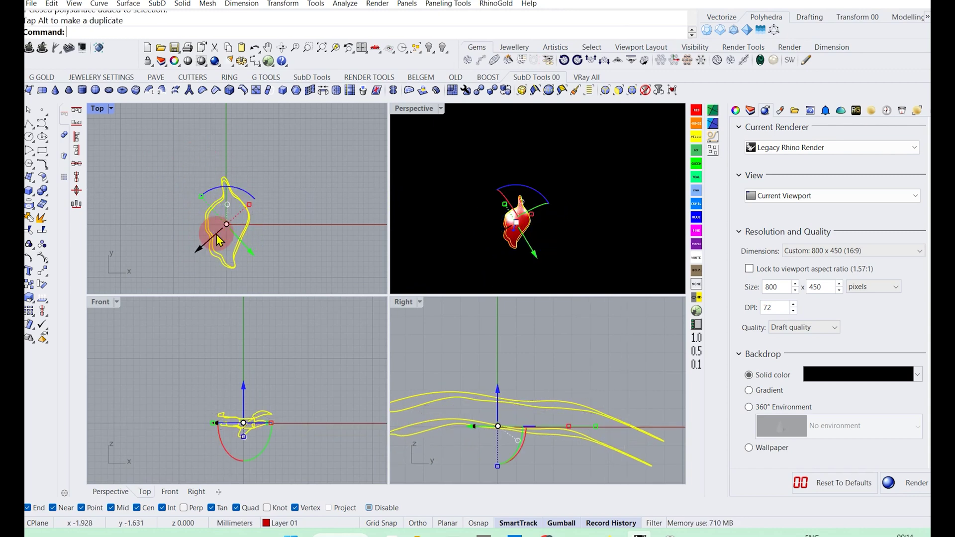
pyautogui.moveTo(217, 235); pyautogui.dragTo(196, 286)
pyautogui.moveTo(210, 225); pyautogui.dragTo(239, 232)
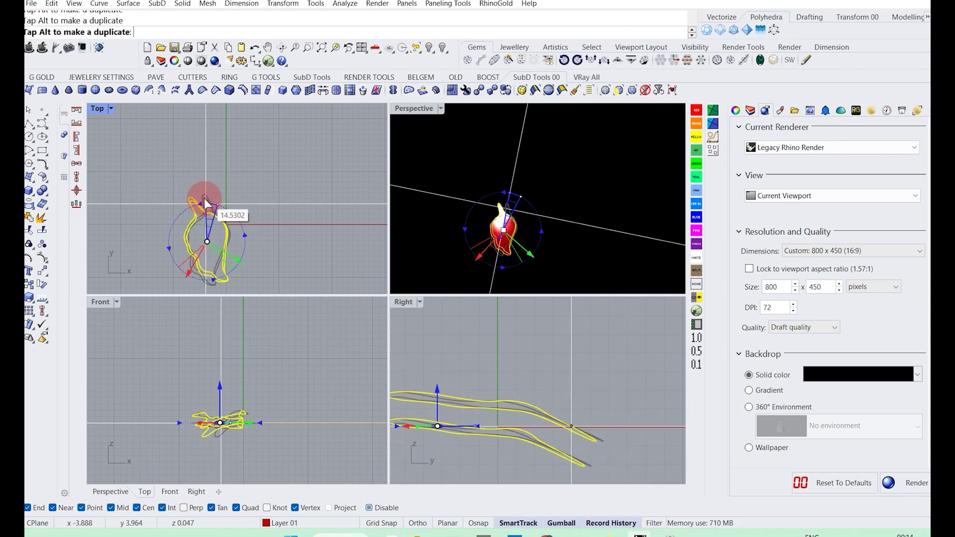
# - Mirror the petal and drag the copy to overlap the original
pyautogui.write('mirror')
pyautogui.press('Return')
pyautogui.click(239, 231)
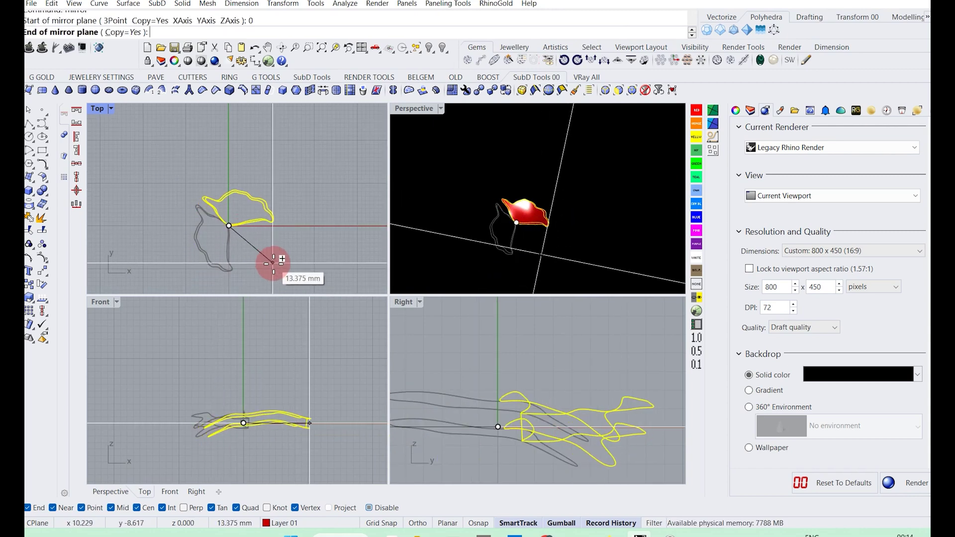
pyautogui.click(250, 277)
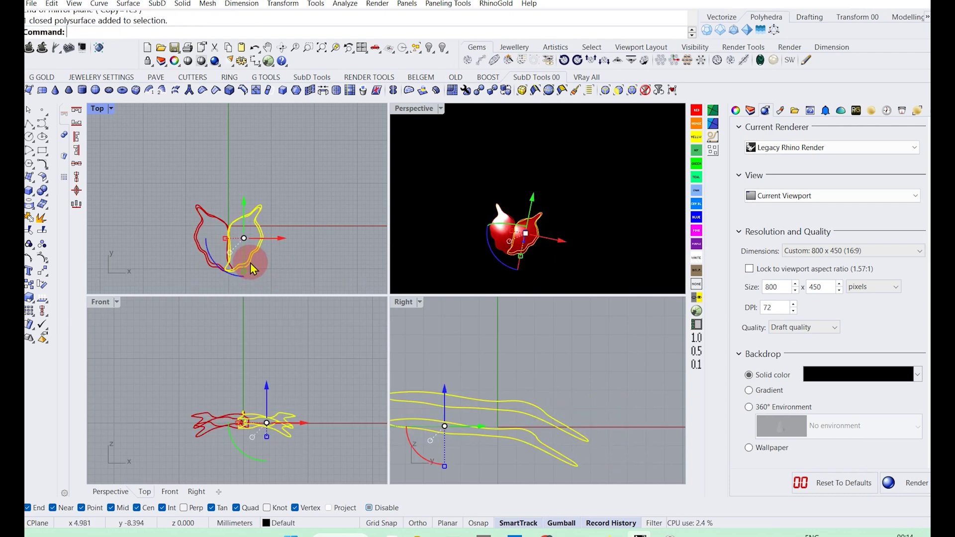
pyautogui.moveTo(231, 278)
pyautogui.mouseDown()
pyautogui.moveTo(278, 270)
pyautogui.moveTo(262, 254)
pyautogui.mouseUp()
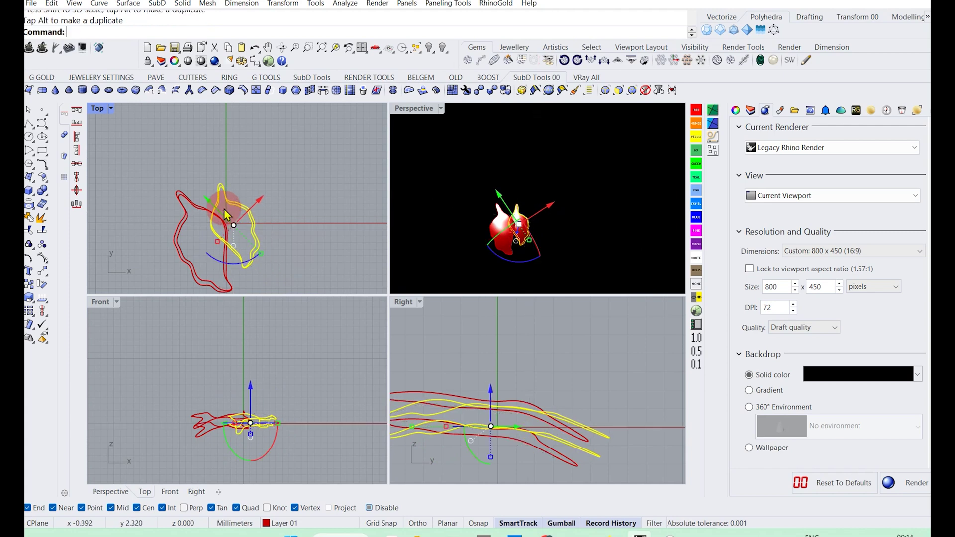
pyautogui.click(309, 258)
pyautogui.scroll(3, 518, 231)
pyautogui.scroll(3, 522, 229)
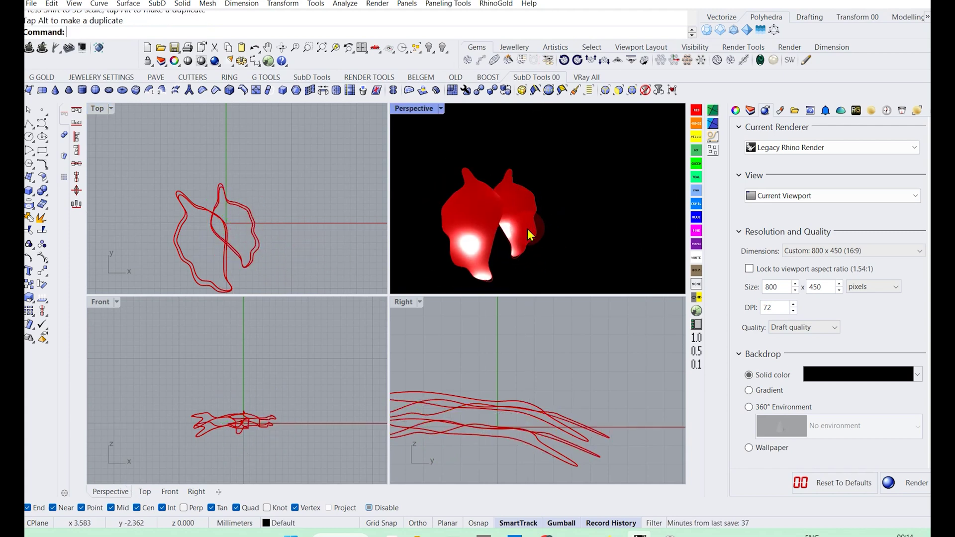
# - Rotate the right petal in the Top and Front views, undoing a trial side-view tilt
pyautogui.click(527, 232)
pyautogui.moveTo(223, 265); pyautogui.dragTo(229, 263)
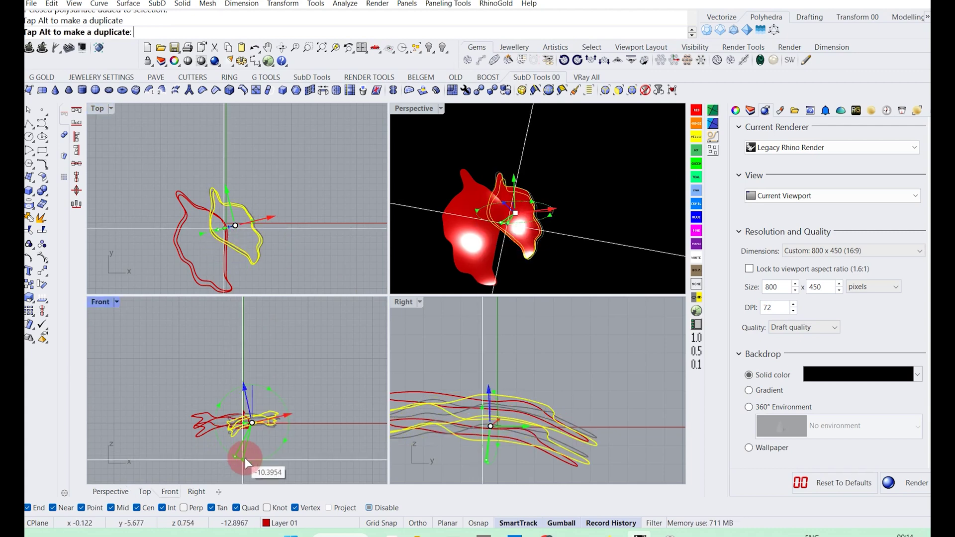
pyautogui.moveTo(238, 460); pyautogui.dragTo(249, 459)
pyautogui.click(359, 323)
pyautogui.moveTo(506, 187); pyautogui.dragTo(520, 234, button='right')
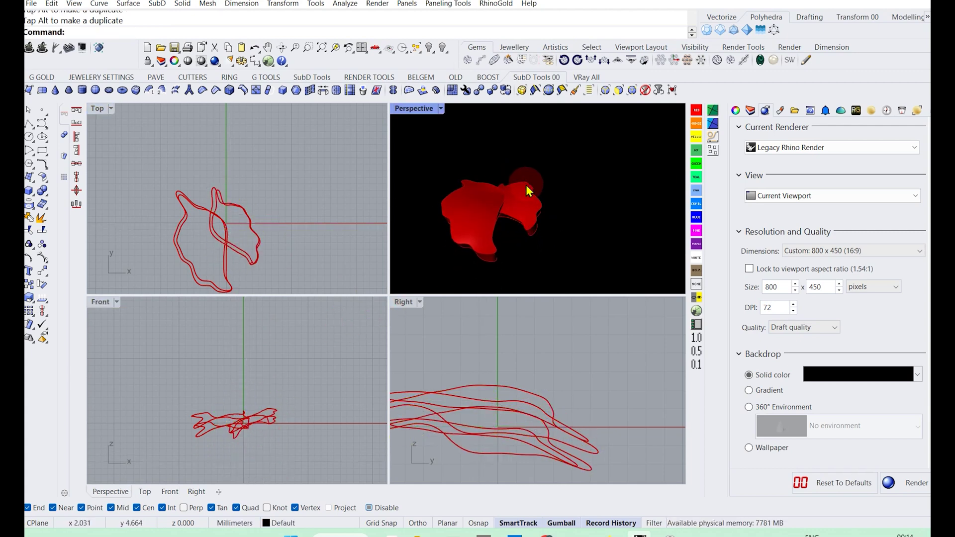
pyautogui.click(507, 455)
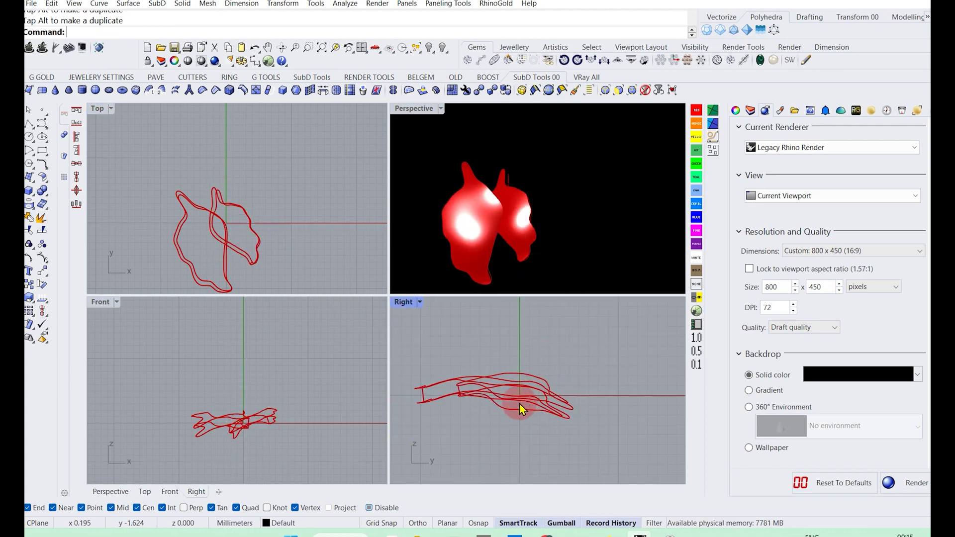
pyautogui.click(517, 405)
pyautogui.moveTo(485, 423); pyautogui.dragTo(484, 419)
pyautogui.hotkey('ctrl', 'z')
pyautogui.click(429, 352)
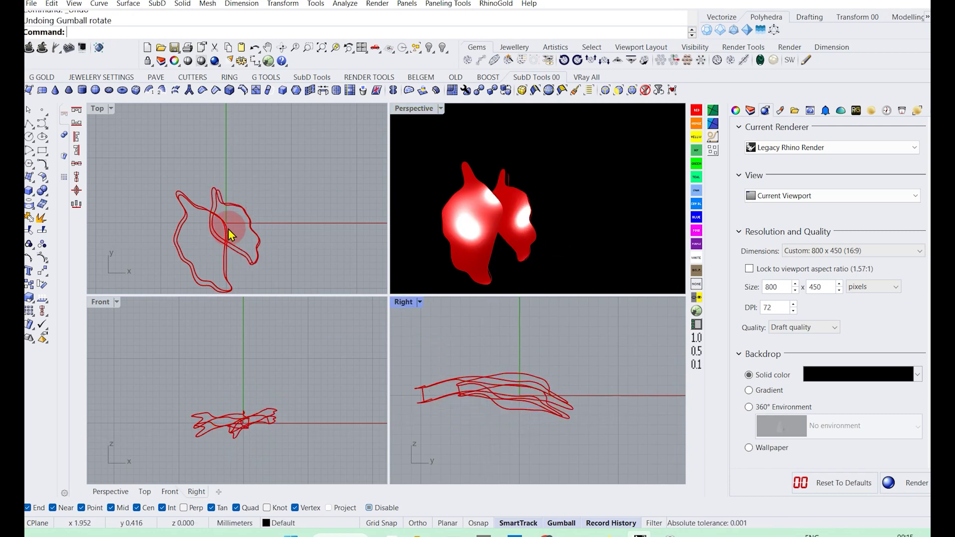
# - Rotate both petals together about their centre, undoing a trial shift of the right petal
pyautogui.click(214, 241)
pyautogui.moveTo(203, 273)
pyautogui.mouseDown()
pyautogui.moveTo(187, 269)
pyautogui.moveTo(286, 245)
pyautogui.mouseUp()
pyautogui.press('Escape')
pyautogui.moveTo(513, 189); pyautogui.dragTo(550, 239, button='right')
pyautogui.moveTo(550, 239); pyautogui.dragTo(443, 207)
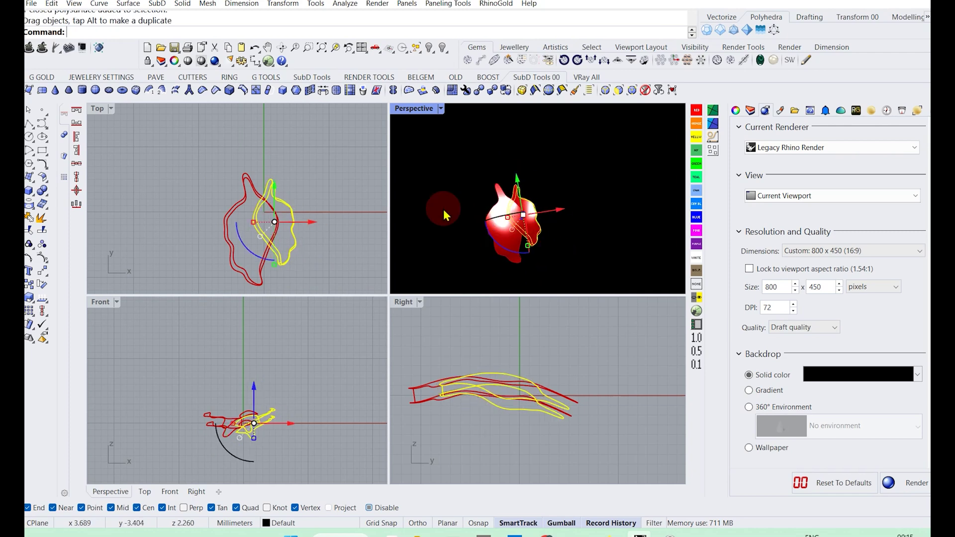
pyautogui.click(271, 237)
pyautogui.moveTo(254, 256)
pyautogui.mouseDown()
pyautogui.moveTo(282, 240)
pyautogui.moveTo(333, 253)
pyautogui.moveTo(318, 197)
pyautogui.mouseUp()
pyautogui.press('Escape')
pyautogui.scroll(3, 532, 219)
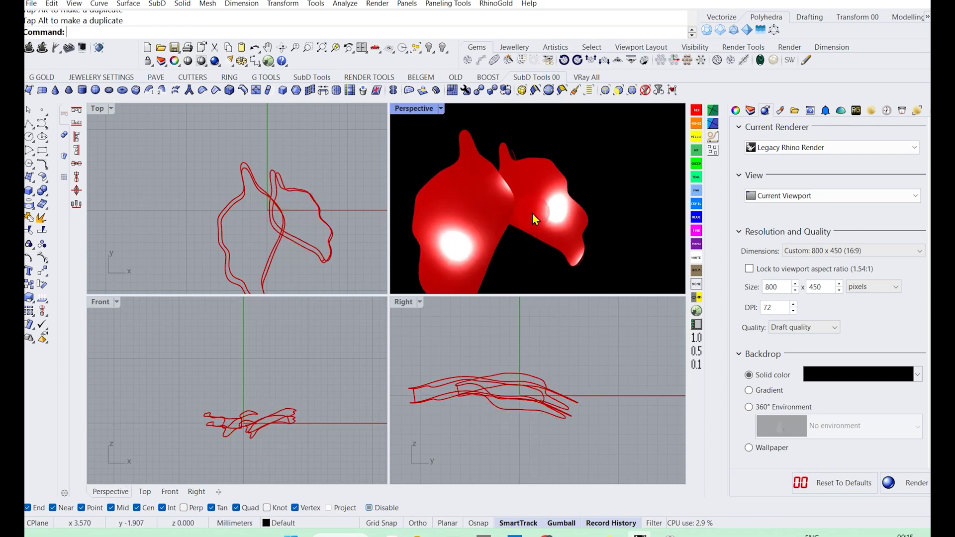
pyautogui.moveTo(532, 218); pyautogui.dragTo(550, 181)
pyautogui.hotkey('ctrl', 'z')
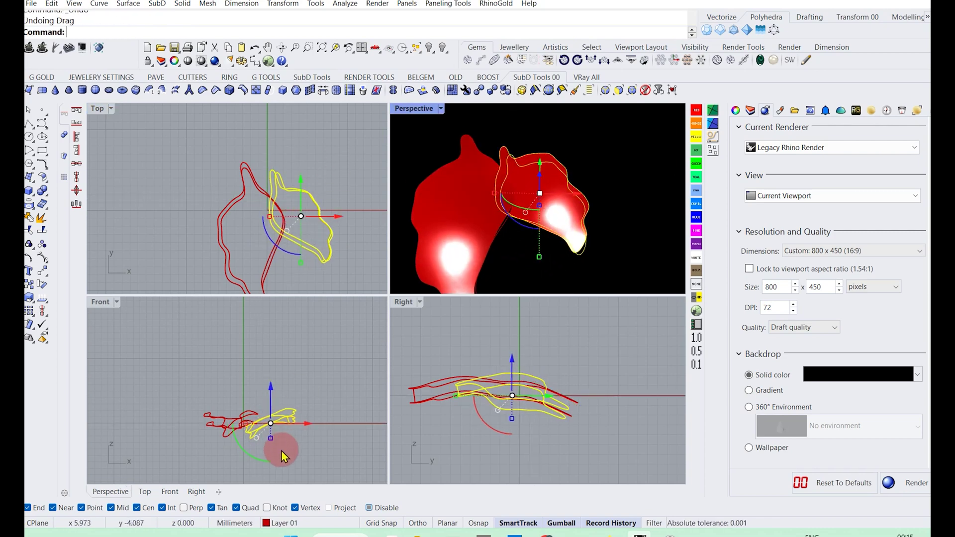
pyautogui.click(277, 476)
# - Rotate the petal pair further in plan until they cross at their bases
pyautogui.moveTo(498, 234); pyautogui.dragTo(515, 239, button='right')
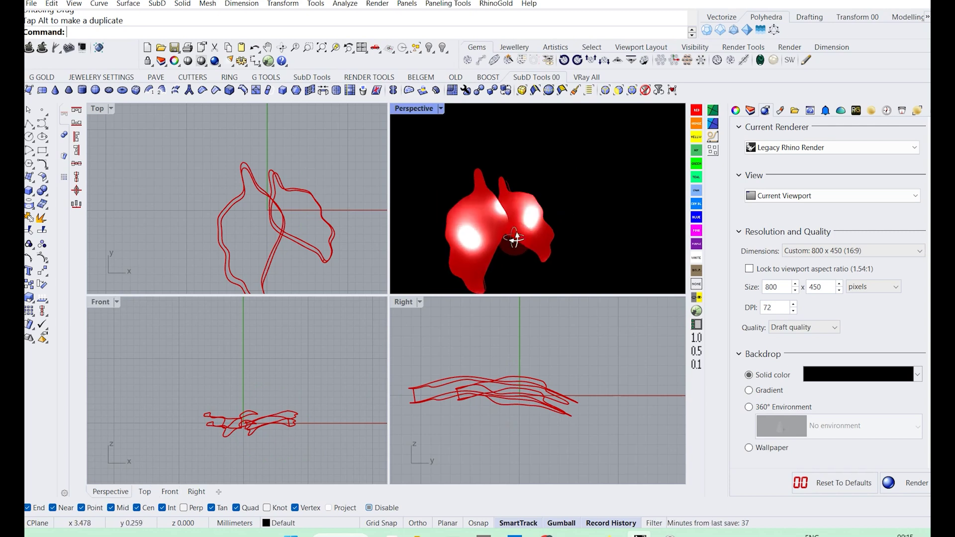
pyautogui.scroll(-3, 517, 238)
pyautogui.scroll(-2, 248, 233)
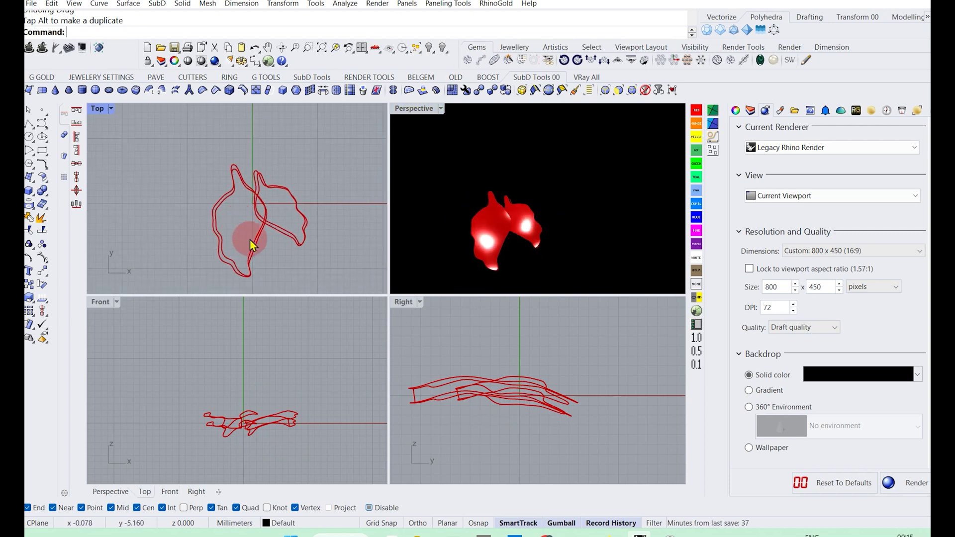
pyautogui.scroll(-2, 250, 274)
pyautogui.click(254, 254)
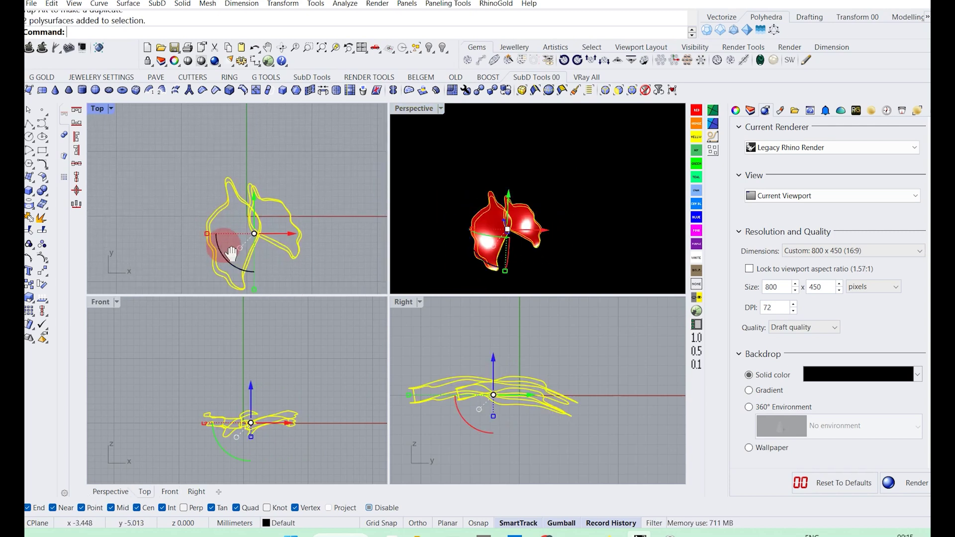
pyautogui.moveTo(228, 252); pyautogui.dragTo(259, 267)
pyautogui.click(277, 285)
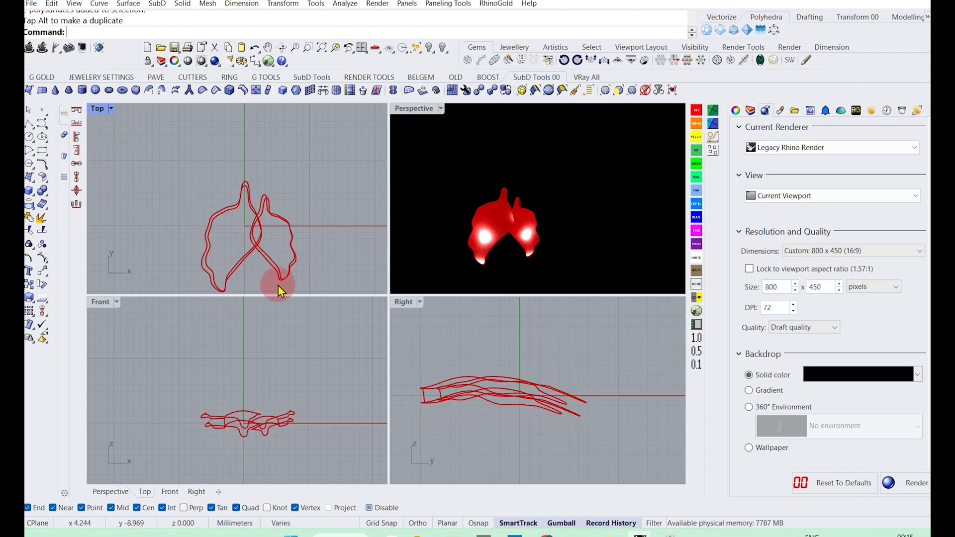
pyautogui.moveTo(497, 224)
pyautogui.mouseDown(button='right')
pyautogui.moveTo(530, 214)
pyautogui.moveTo(512, 245)
pyautogui.moveTo(516, 224)
pyautogui.mouseUp(button='right')
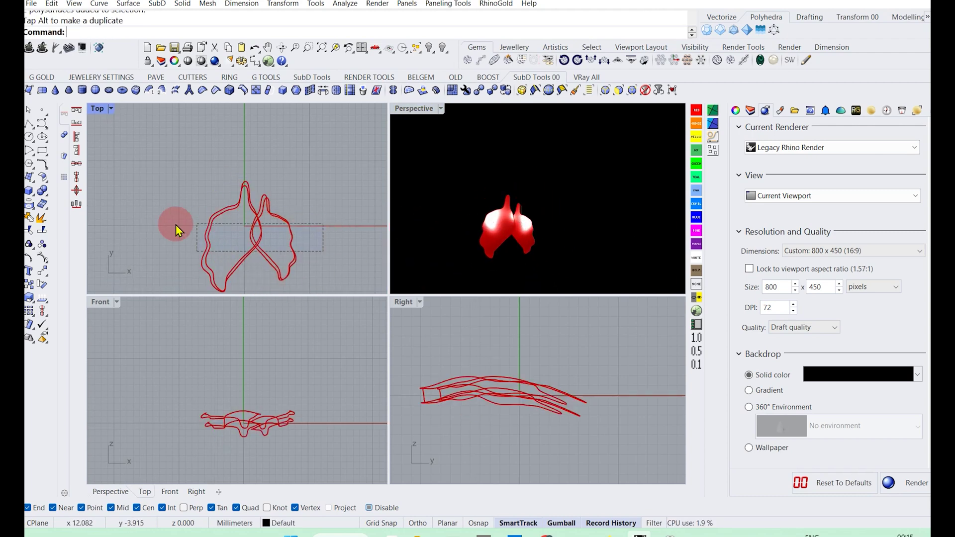
pyautogui.moveTo(175, 225); pyautogui.dragTo(175, 225)
pyautogui.moveTo(273, 235); pyautogui.dragTo(237, 261)
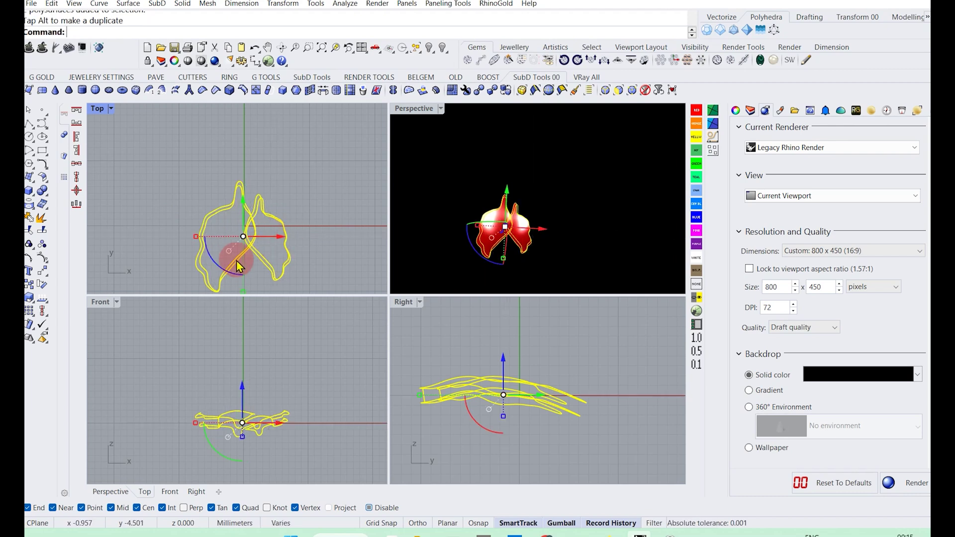
pyautogui.moveTo(226, 274); pyautogui.dragTo(229, 271)
pyautogui.click(305, 241)
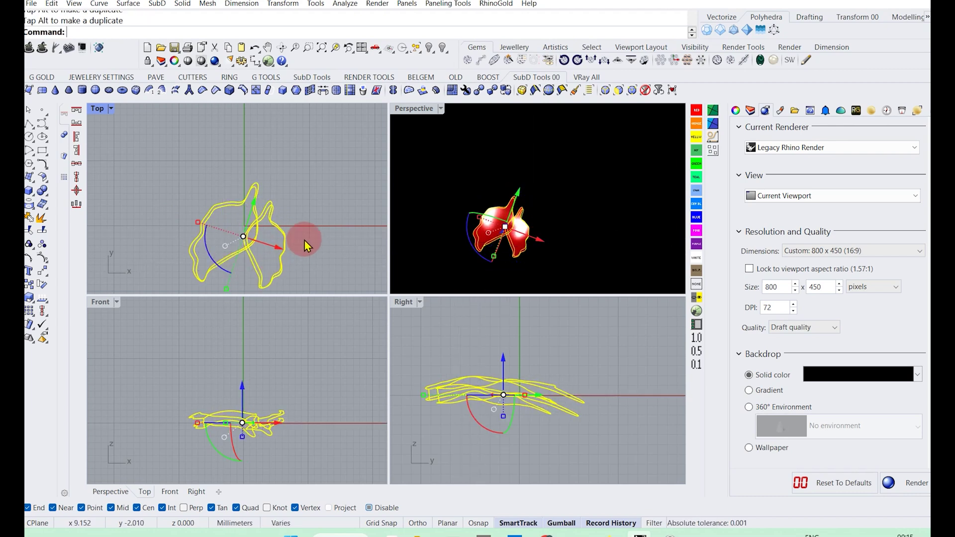
# - Nudge the selected petal pair about 1.4 mm into place
pyautogui.moveTo(235, 244); pyautogui.dragTo(256, 260, button='right')
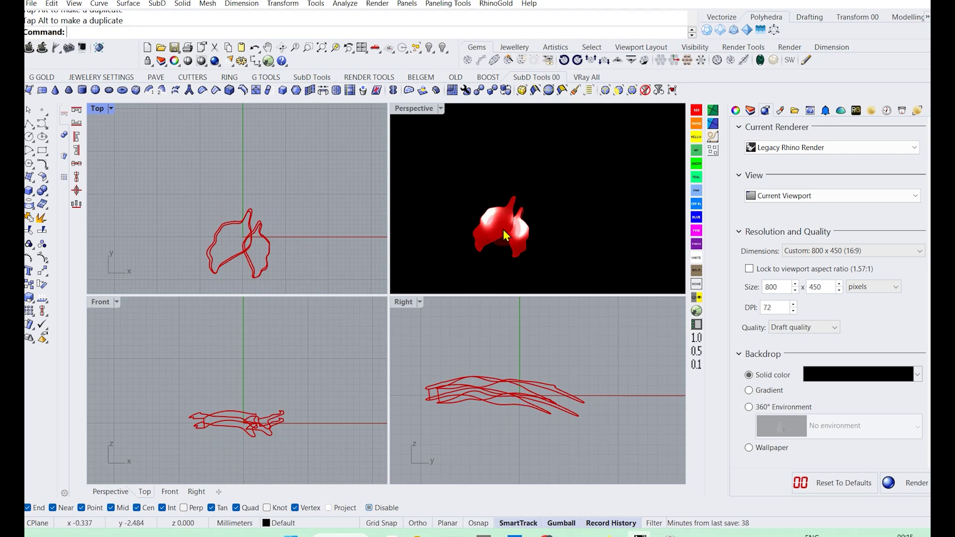
pyautogui.scroll(3, 503, 229)
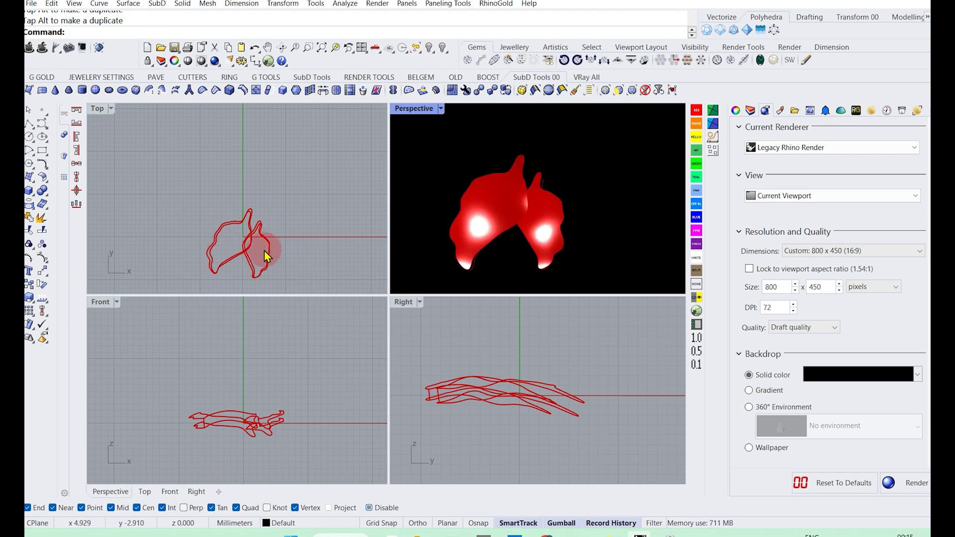
pyautogui.moveTo(267, 256)
pyautogui.mouseDown()
pyautogui.moveTo(204, 245)
pyautogui.moveTo(234, 251)
pyautogui.mouseUp()
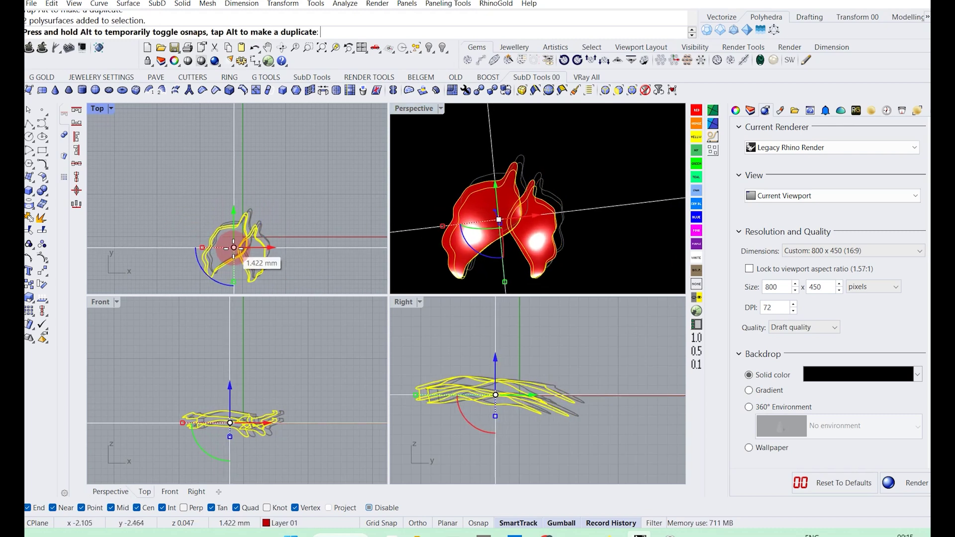
pyautogui.click(306, 219)
pyautogui.scroll(-2, 242, 219)
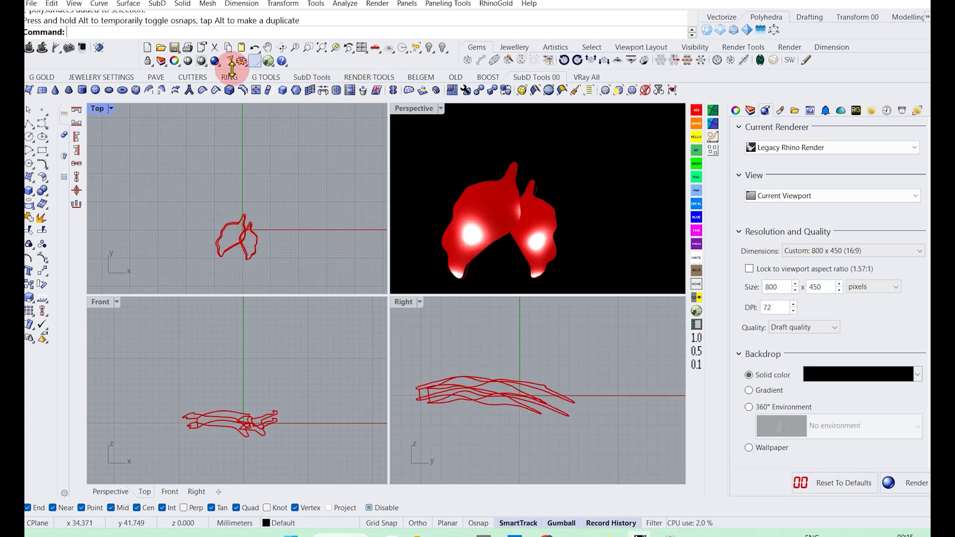
# - Create a brilliant gem, enlarge it and move it to the left
pyautogui.click(484, 49)
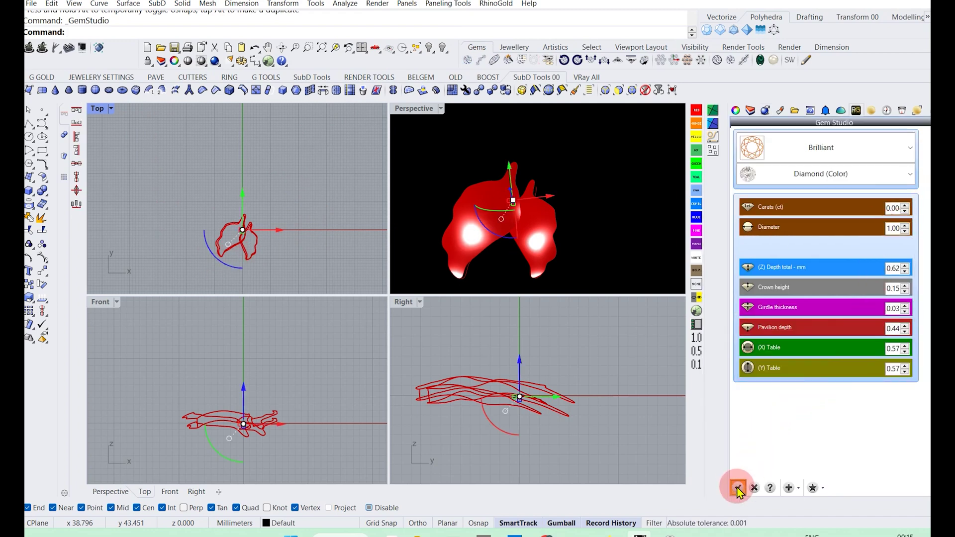
pyautogui.click(738, 488)
pyautogui.scroll(10, 247, 234)
pyautogui.scroll(-2, 243, 236)
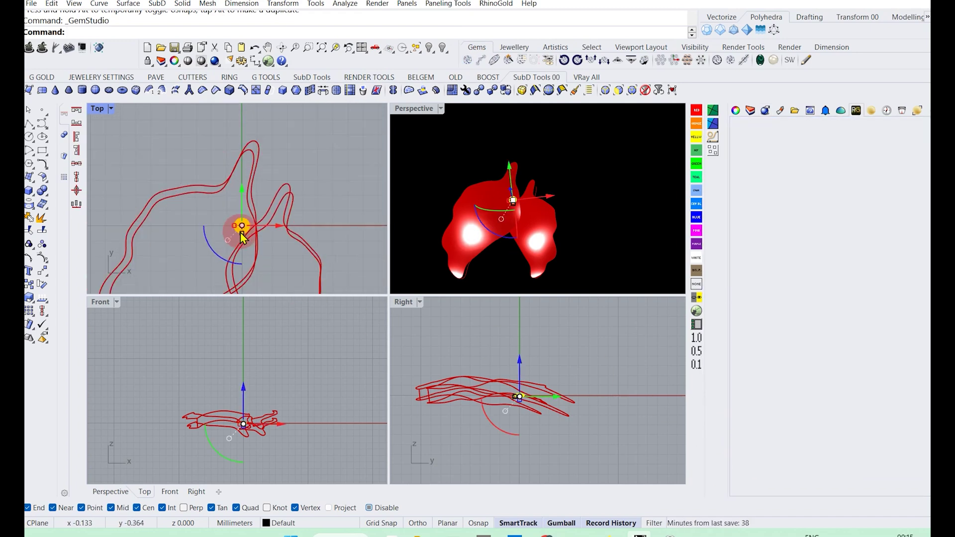
pyautogui.moveTo(239, 228)
pyautogui.mouseDown()
pyautogui.moveTo(246, 248)
pyautogui.moveTo(240, 204)
pyautogui.mouseUp()
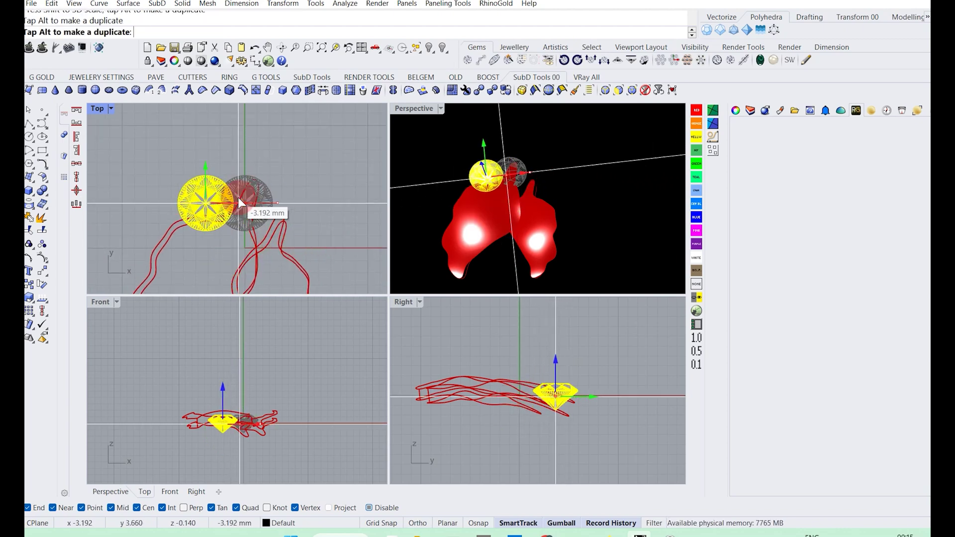
pyautogui.click(841, 17)
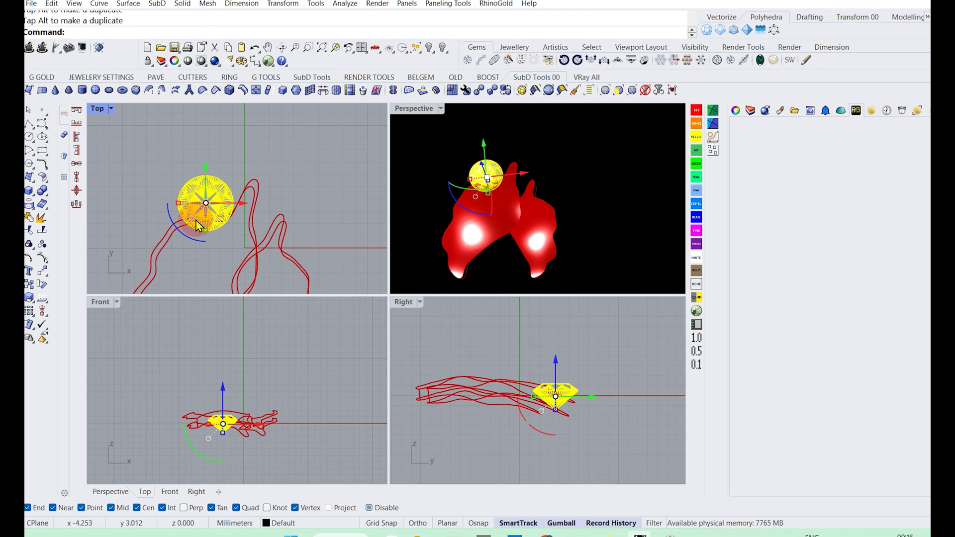
pyautogui.scroll(2, 214, 448)
pyautogui.scroll(2, 213, 407)
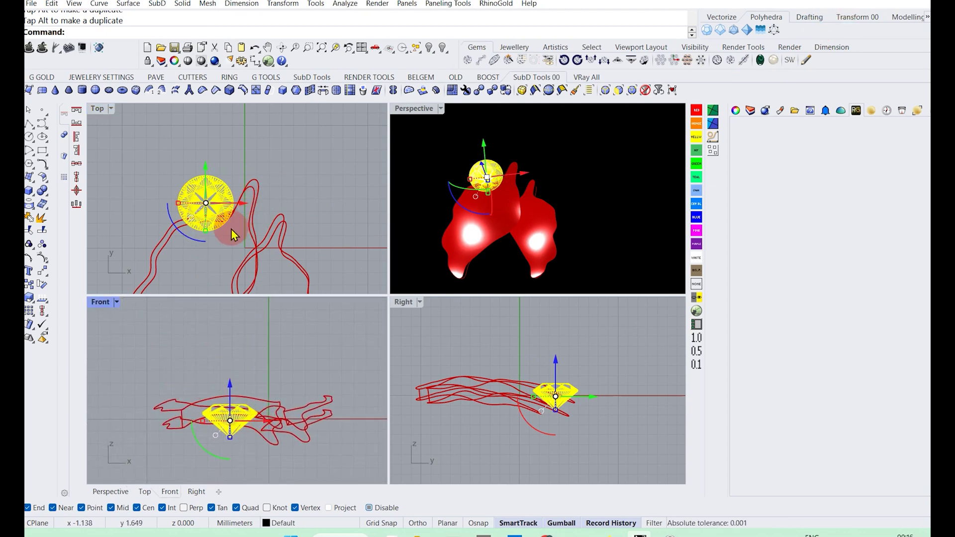
# - Align a copy of the gem at the petal junction with value 0 and add a bezel around it
pyautogui.click(76, 190)
pyautogui.write('0')
pyautogui.press('Return')
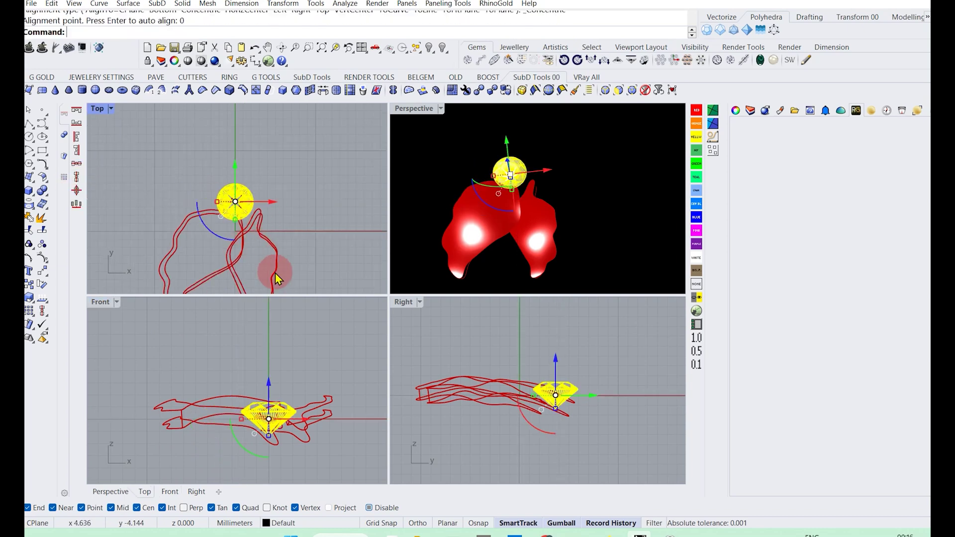
pyautogui.moveTo(288, 424)
pyautogui.mouseDown(button='right')
pyautogui.moveTo(278, 359)
pyautogui.moveTo(245, 398)
pyautogui.mouseUp(button='right')
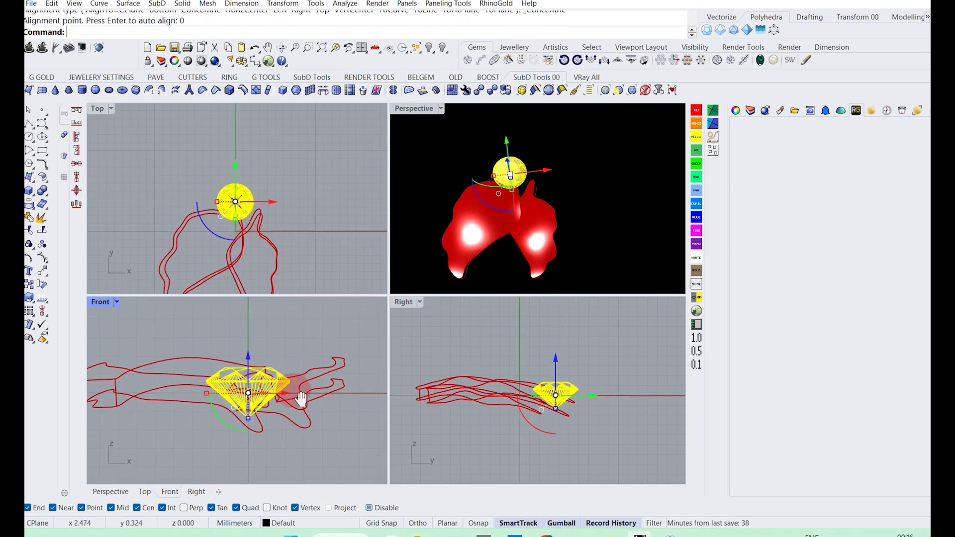
pyautogui.click(865, 23)
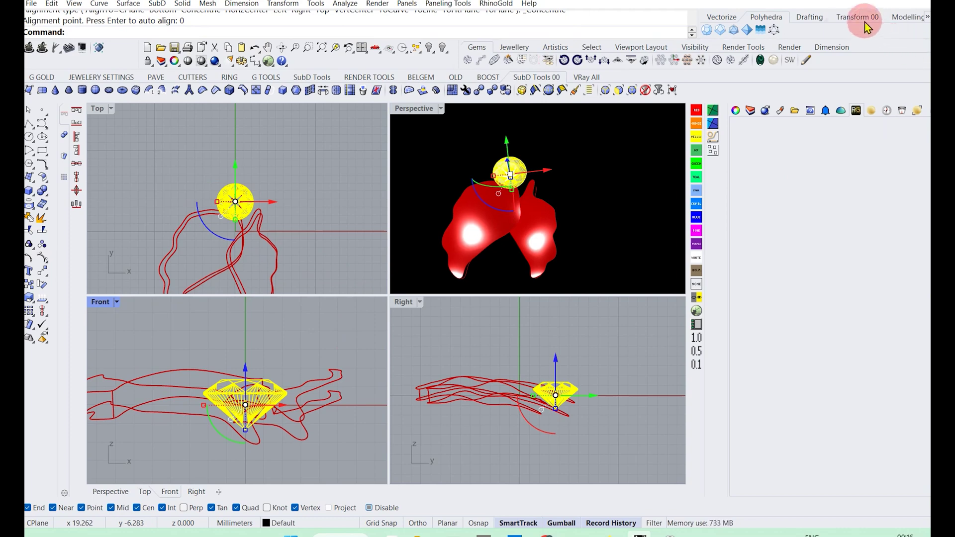
pyautogui.moveTo(635, 158)
pyautogui.mouseDown(button='right')
pyautogui.moveTo(563, 148)
pyautogui.moveTo(522, 194)
pyautogui.mouseUp(button='right')
# - BooleanSplit both petal solids using the bezel as the cutter
pyautogui.click(522, 196)
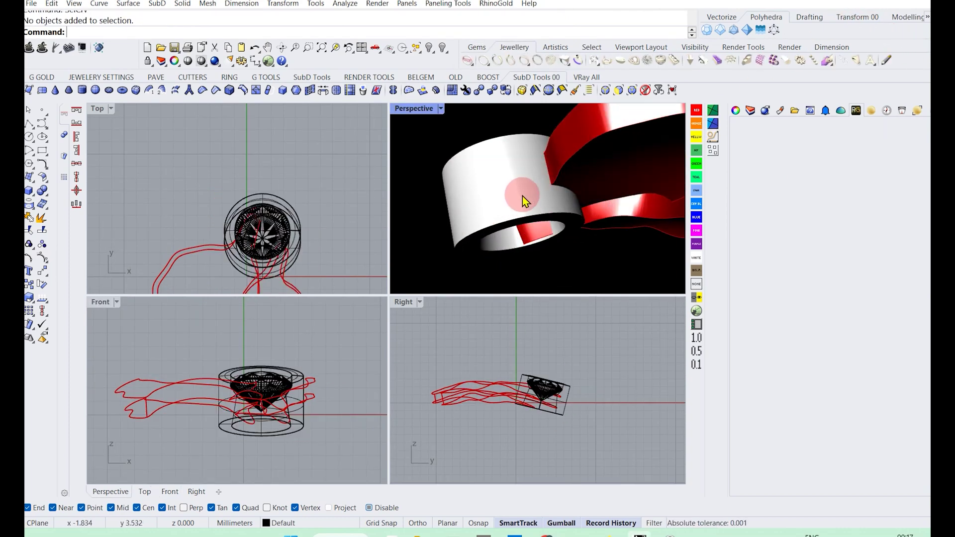
pyautogui.moveTo(48, 197); pyautogui.dragTo(63, 203)
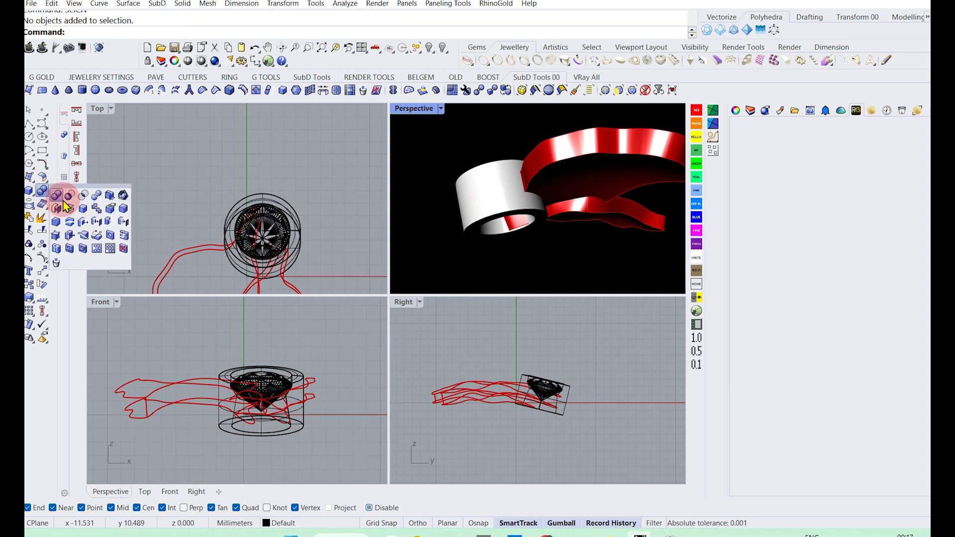
pyautogui.click(97, 195)
pyautogui.moveTo(555, 214)
pyautogui.mouseDown(button='right')
pyautogui.moveTo(509, 268)
pyautogui.moveTo(549, 246)
pyautogui.mouseUp(button='right')
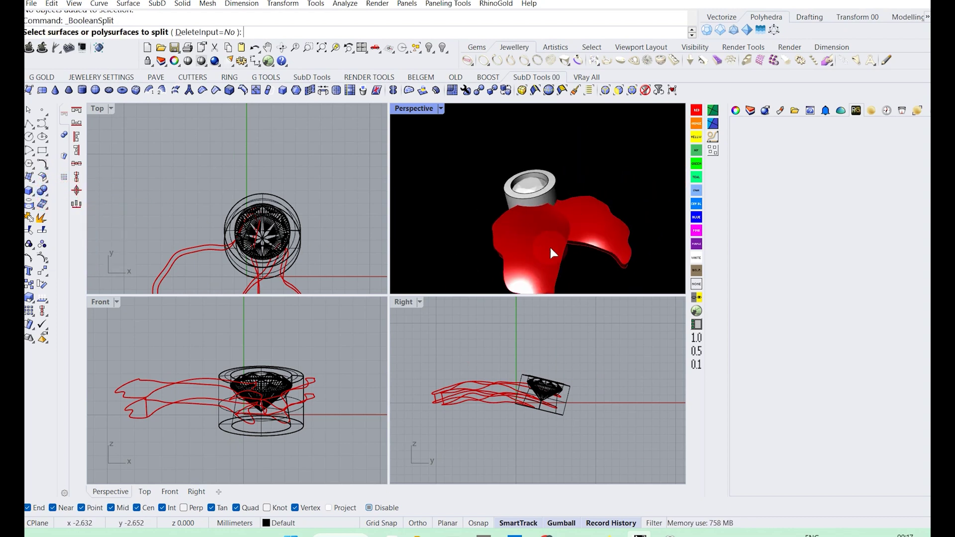
pyautogui.scroll(2, 550, 247)
pyautogui.click(554, 208)
pyautogui.click(607, 195)
pyautogui.press('Return')
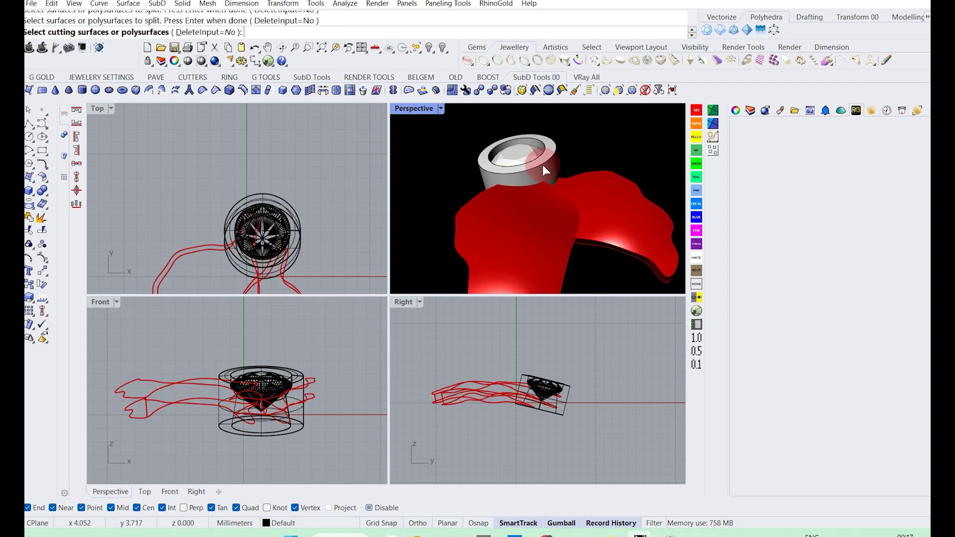
pyautogui.click(541, 163)
pyautogui.rightClick(554, 284)
# - Delete the cut-out petal piece inside the bezel and check the cleared opening
pyautogui.moveTo(544, 288); pyautogui.dragTo(533, 172, button='right')
pyautogui.scroll(3, 517, 224)
pyautogui.click(505, 247)
pyautogui.click(546, 271)
pyautogui.press('Delete')
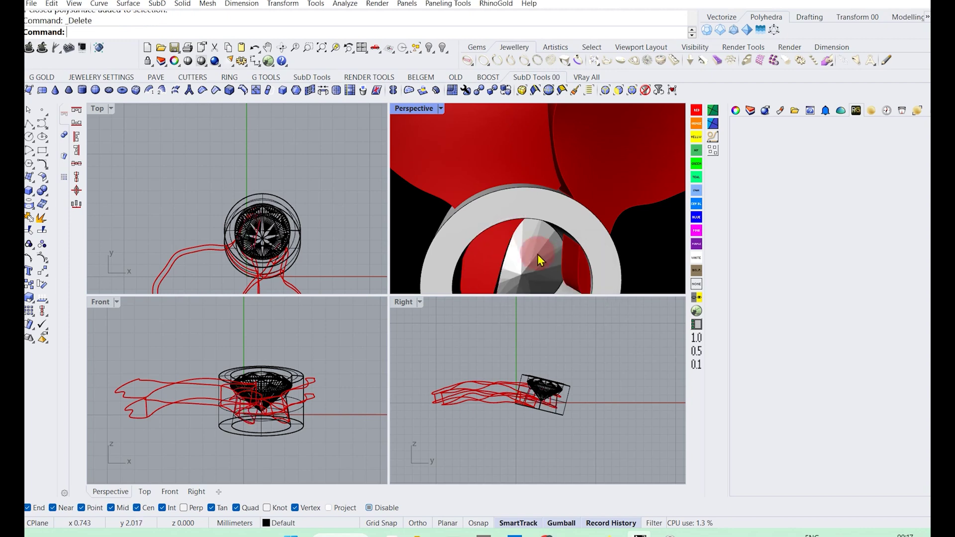
pyautogui.moveTo(514, 263); pyautogui.dragTo(499, 237, button='right')
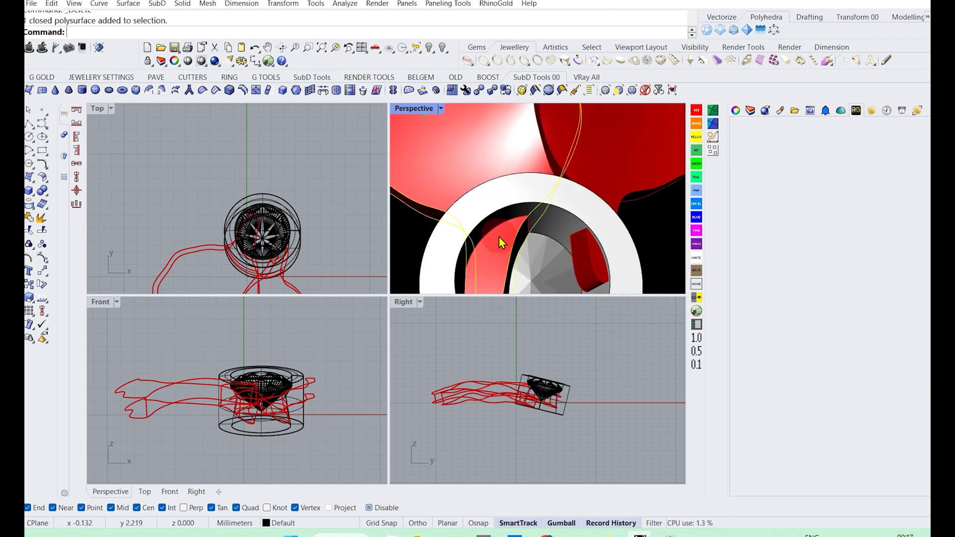
pyautogui.scroll(-3, 503, 228)
pyautogui.scroll(3, 502, 228)
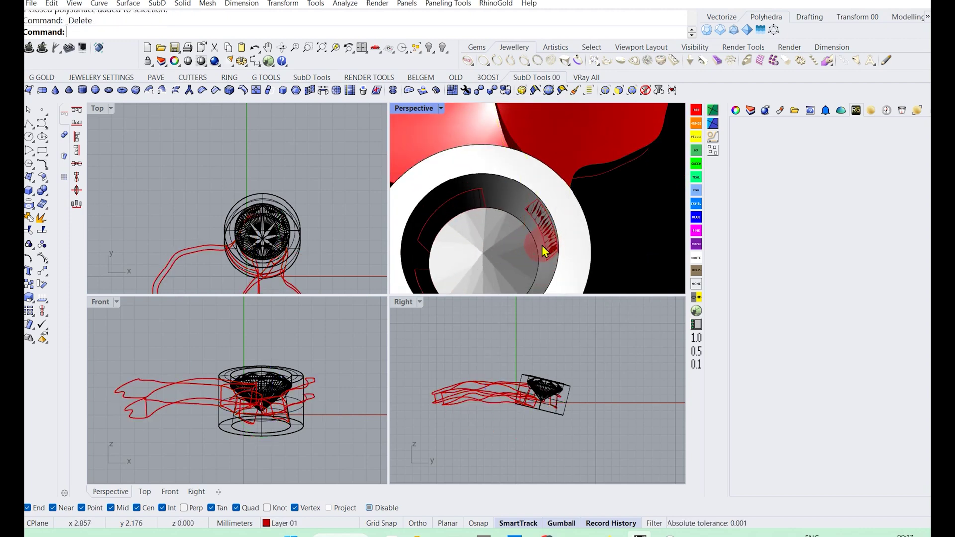
pyautogui.moveTo(502, 234)
pyautogui.mouseDown(button='right')
pyautogui.moveTo(517, 273)
pyautogui.moveTo(534, 212)
pyautogui.moveTo(558, 230)
pyautogui.mouseUp(button='right')
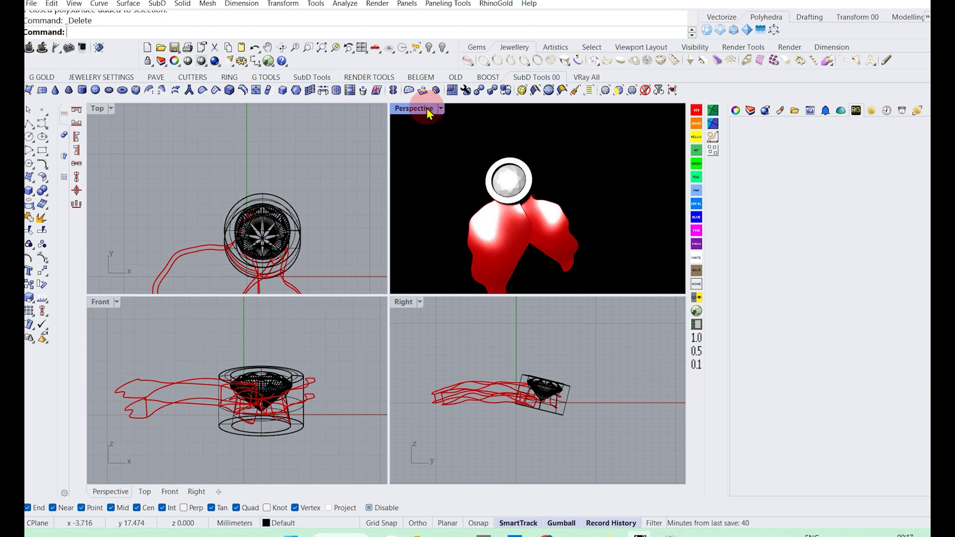
# - Put the bezel on Layer 05 and the gem on Layer 04
pyautogui.moveTo(519, 196); pyautogui.dragTo(512, 199, button='right')
pyautogui.click(512, 199)
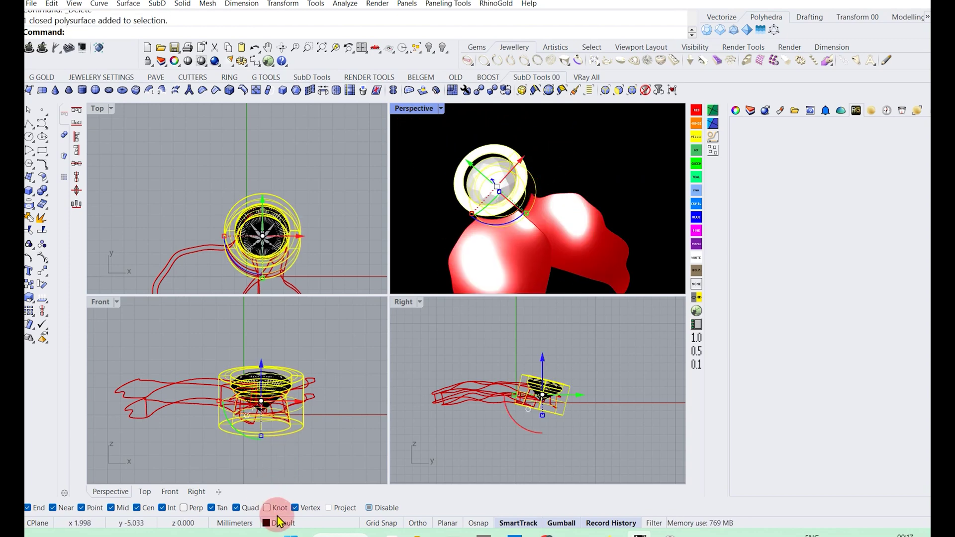
pyautogui.click(279, 522)
pyautogui.click(294, 199)
pyautogui.click(347, 178)
pyautogui.click(473, 184)
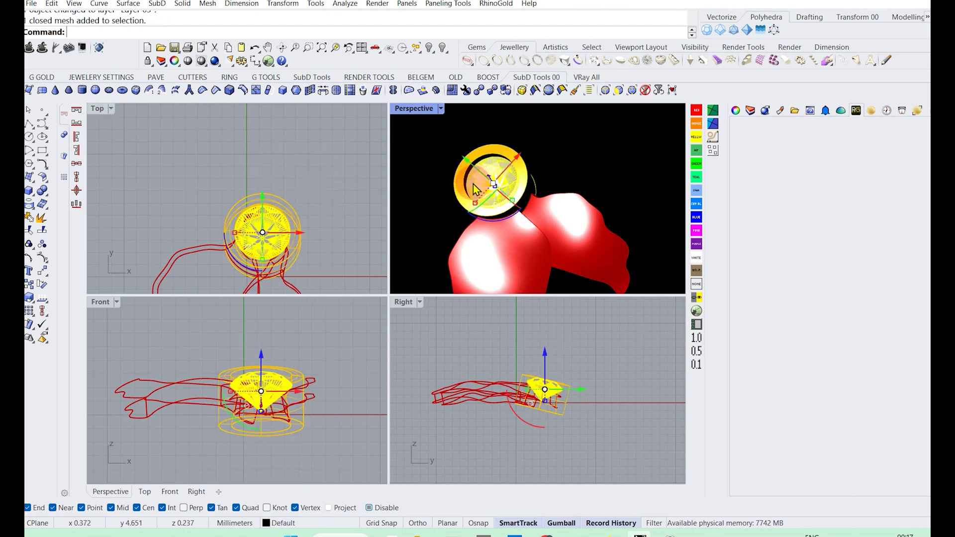
pyautogui.click(278, 523)
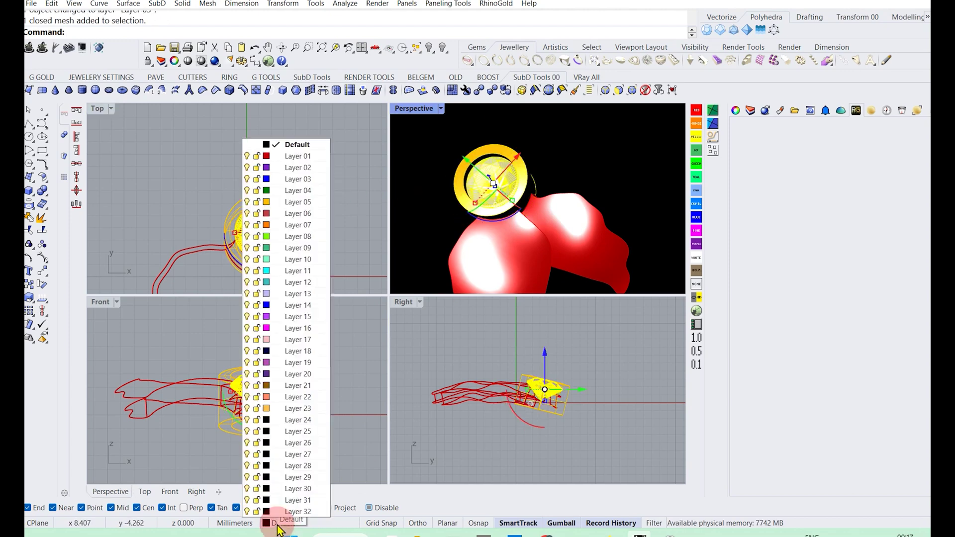
pyautogui.click(300, 191)
# - Switch the Perspective view to Rendered display
pyautogui.scroll(-3, 441, 185)
pyautogui.moveTo(442, 185)
pyautogui.mouseDown(button='right')
pyautogui.moveTo(565, 187)
pyautogui.moveTo(528, 194)
pyautogui.mouseUp(button='right')
pyautogui.scroll(-2, 258, 207)
pyautogui.moveTo(257, 207); pyautogui.dragTo(240, 170, button='right')
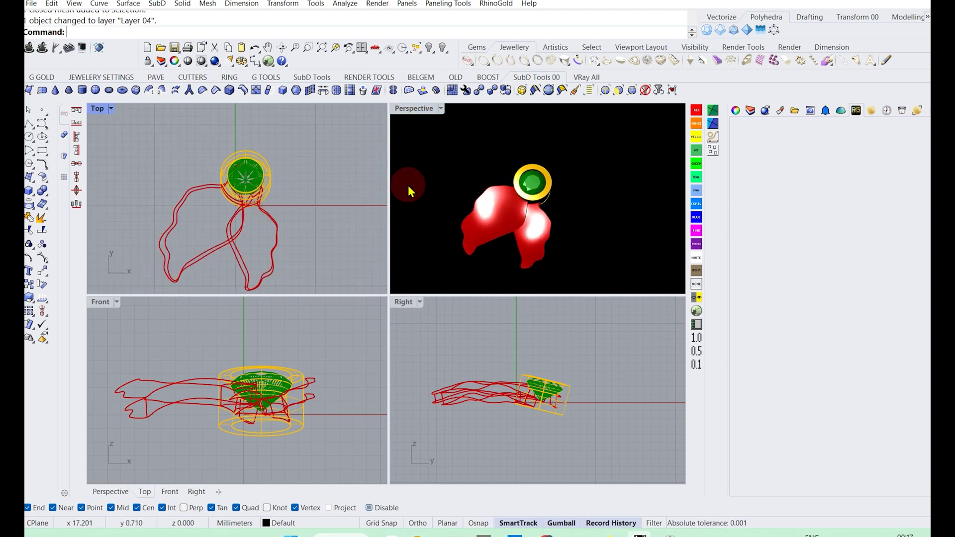
pyautogui.click(442, 108)
pyautogui.click(480, 56)
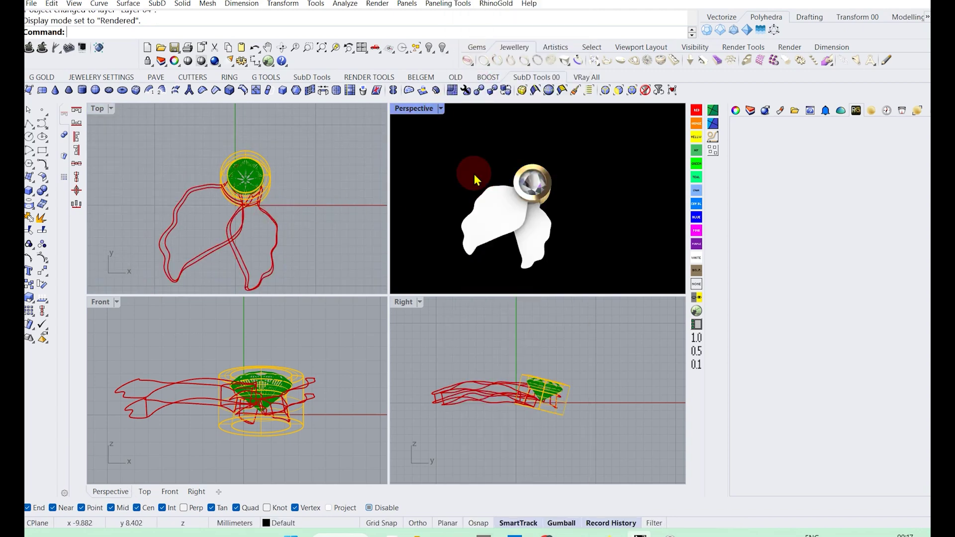
pyautogui.moveTo(472, 174)
pyautogui.mouseDown(button='right')
pyautogui.moveTo(516, 160)
pyautogui.moveTo(560, 249)
pyautogui.mouseUp(button='right')
# - Lock the gem, then select all and group the petals with the bezel
pyautogui.click(446, 230)
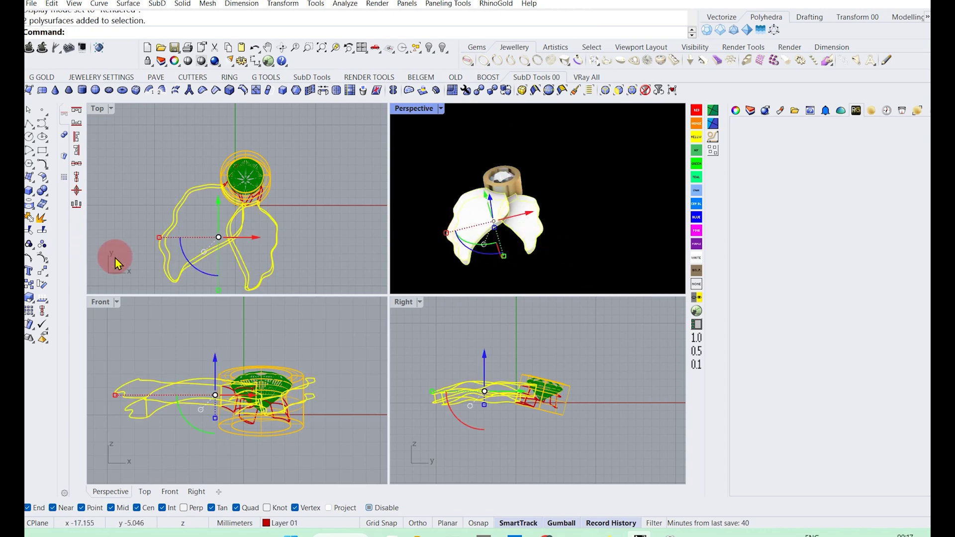
pyautogui.click(120, 185)
pyautogui.click(256, 171)
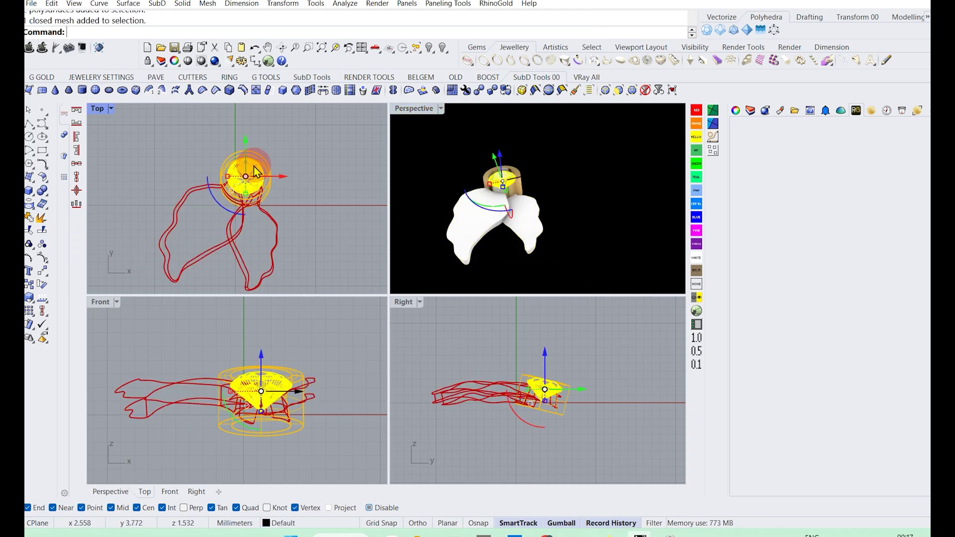
pyautogui.click(147, 61)
pyautogui.hotkey('ctrl', 'a')
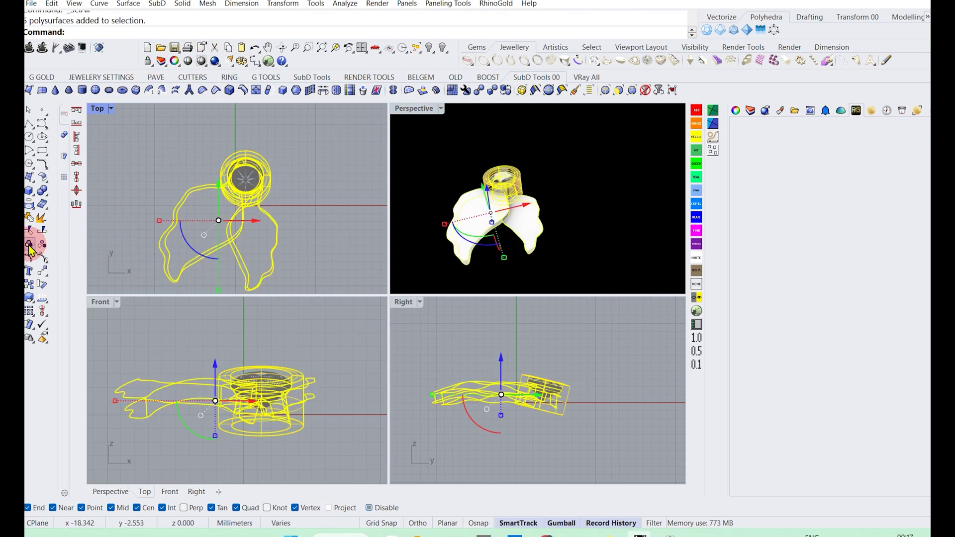
pyautogui.click(29, 245)
pyautogui.click(132, 205)
# - Apply a gold metal from the RhinoGold material library to the petals and bezel
pyautogui.click(739, 112)
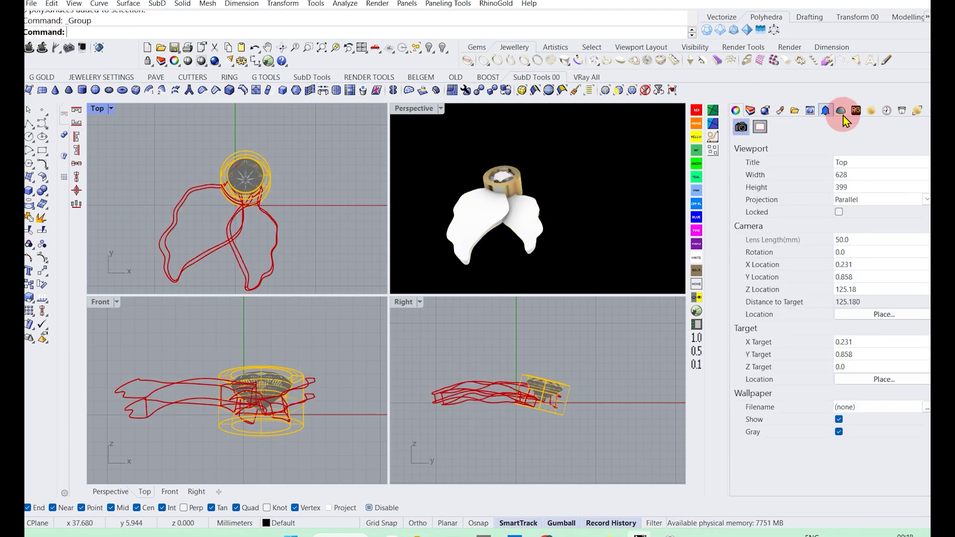
pyautogui.click(871, 112)
pyautogui.click(733, 177)
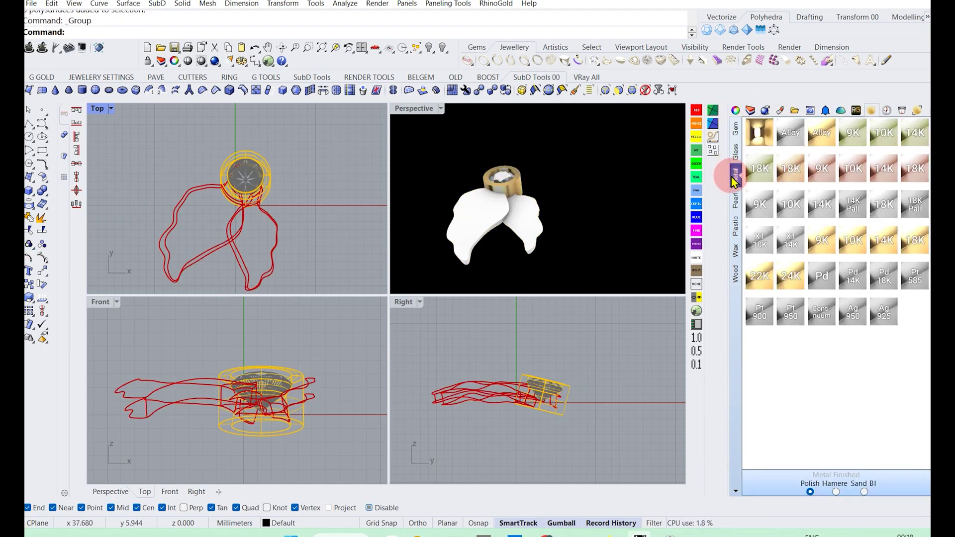
pyautogui.moveTo(703, 232); pyautogui.dragTo(533, 213)
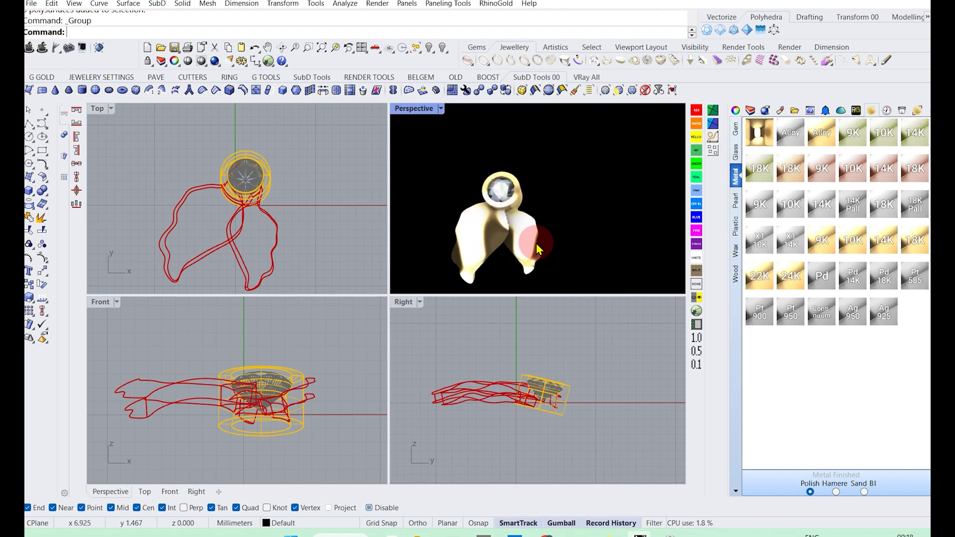
pyautogui.click(294, 227)
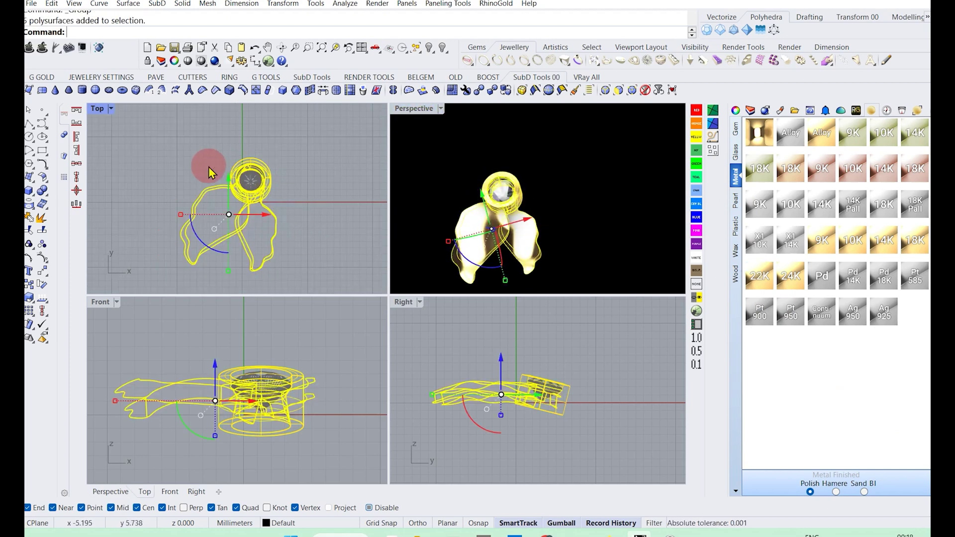
# - Unlock the gem and check the whole earring's selection in the top and 3D views
pyautogui.click(148, 61)
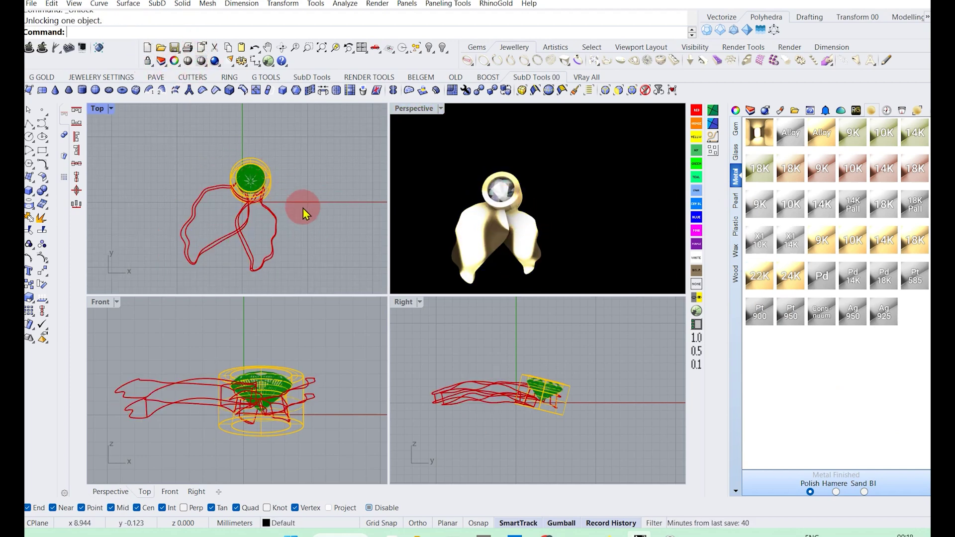
pyautogui.click(206, 213)
pyautogui.moveTo(260, 224)
pyautogui.mouseDown(button='right')
pyautogui.moveTo(267, 256)
pyautogui.moveTo(320, 284)
pyautogui.mouseUp(button='right')
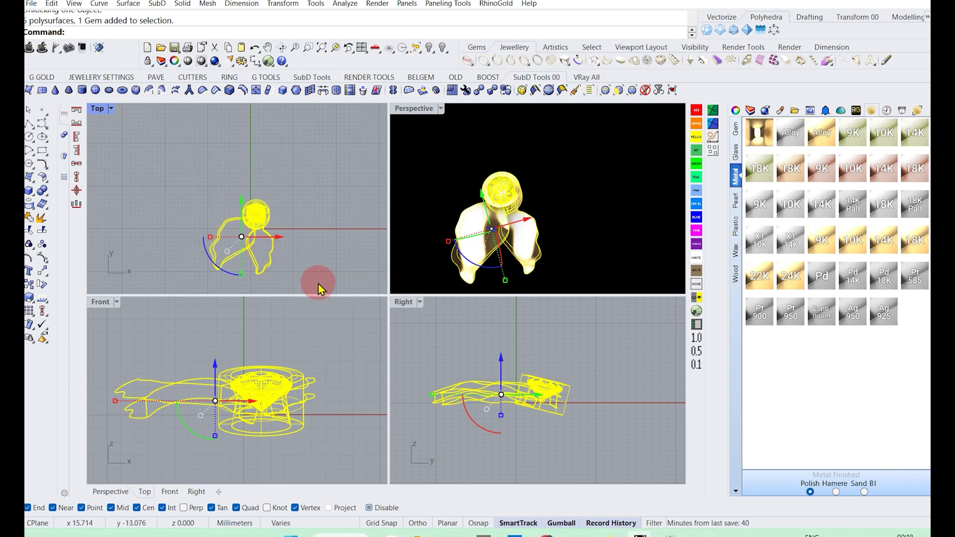
pyautogui.click(352, 293)
pyautogui.moveTo(428, 239)
pyautogui.mouseDown(button='right')
pyautogui.moveTo(586, 203)
pyautogui.moveTo(509, 254)
pyautogui.mouseUp(button='right')
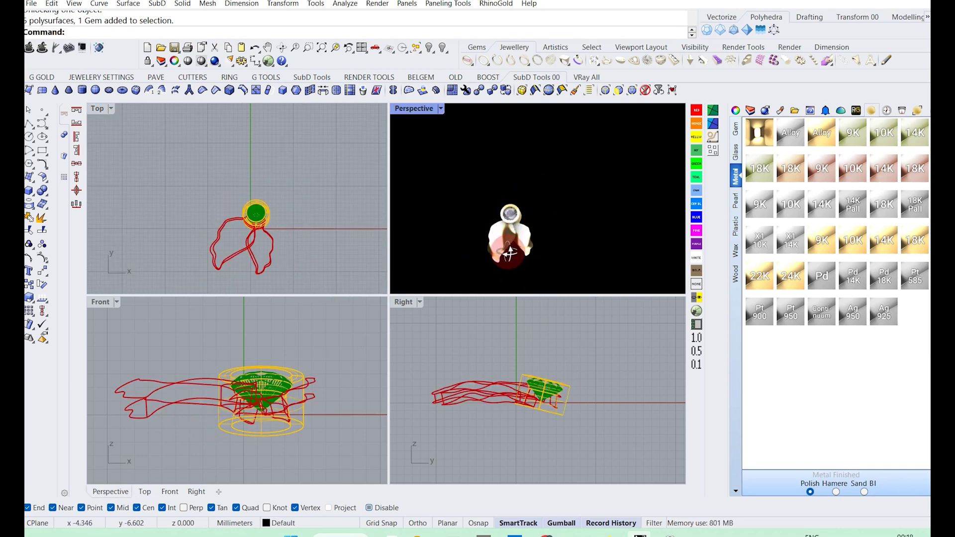
pyautogui.click(271, 261)
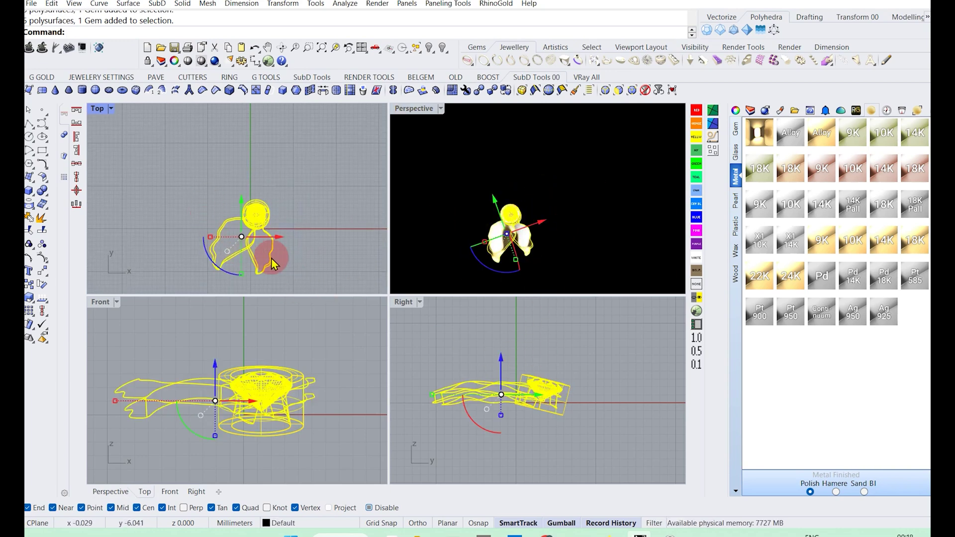
pyautogui.click(315, 265)
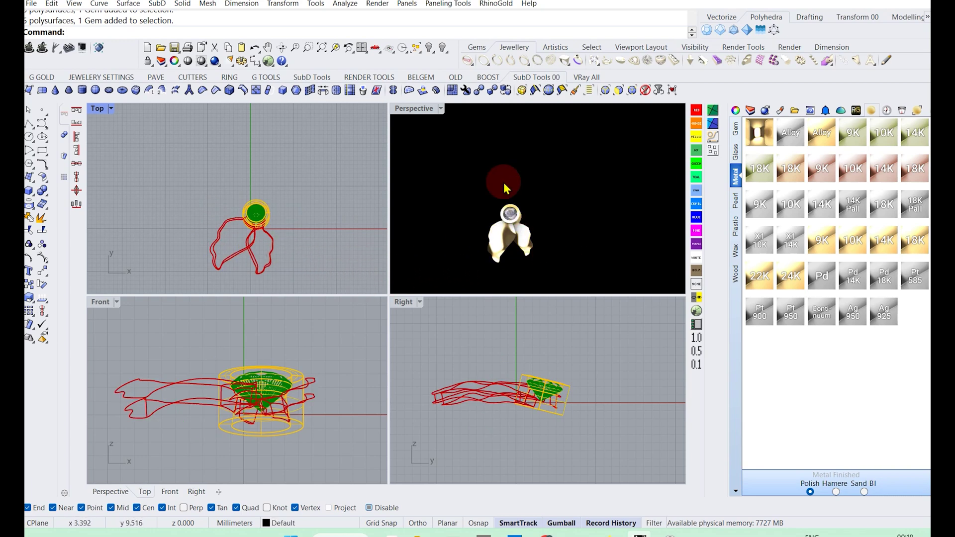
# - Maximize the Perspective view and turn the gold earring to face front
pyautogui.doubleClick(427, 109)
pyautogui.moveTo(441, 283); pyautogui.dragTo(334, 314, button='right')
pyautogui.scroll(5, 330, 315)
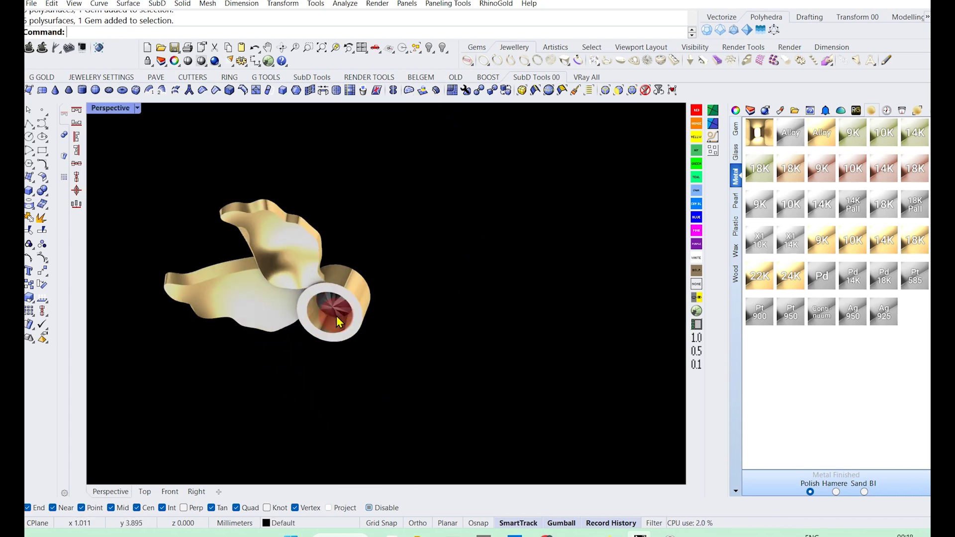
pyautogui.moveTo(360, 217)
pyautogui.mouseDown(button='right')
pyautogui.moveTo(312, 435)
pyautogui.moveTo(433, 373)
pyautogui.moveTo(405, 324)
pyautogui.moveTo(379, 345)
pyautogui.mouseUp(button='right')
# - Restore the four-viewport layout and undo a trial rotation of the ring and gem
pyautogui.doubleClick(112, 108)
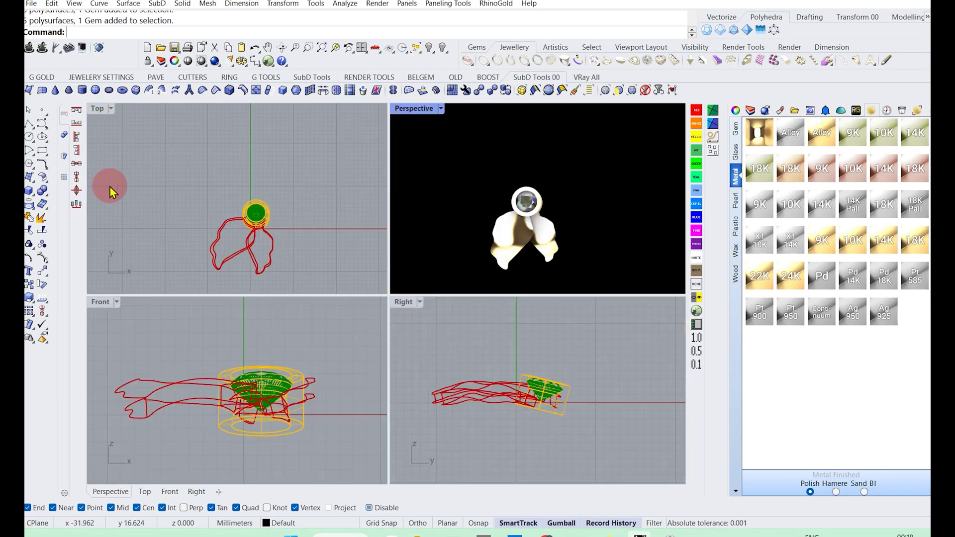
pyautogui.moveTo(253, 244); pyautogui.dragTo(249, 230, button='right')
pyautogui.moveTo(175, 164); pyautogui.dragTo(174, 160)
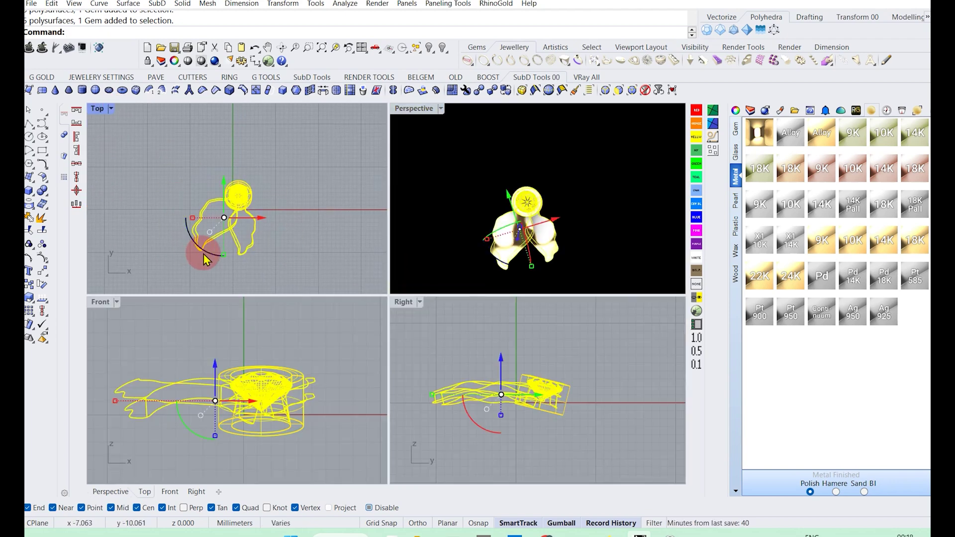
pyautogui.moveTo(202, 252)
pyautogui.mouseDown()
pyautogui.moveTo(243, 220)
pyautogui.moveTo(254, 251)
pyautogui.mouseUp()
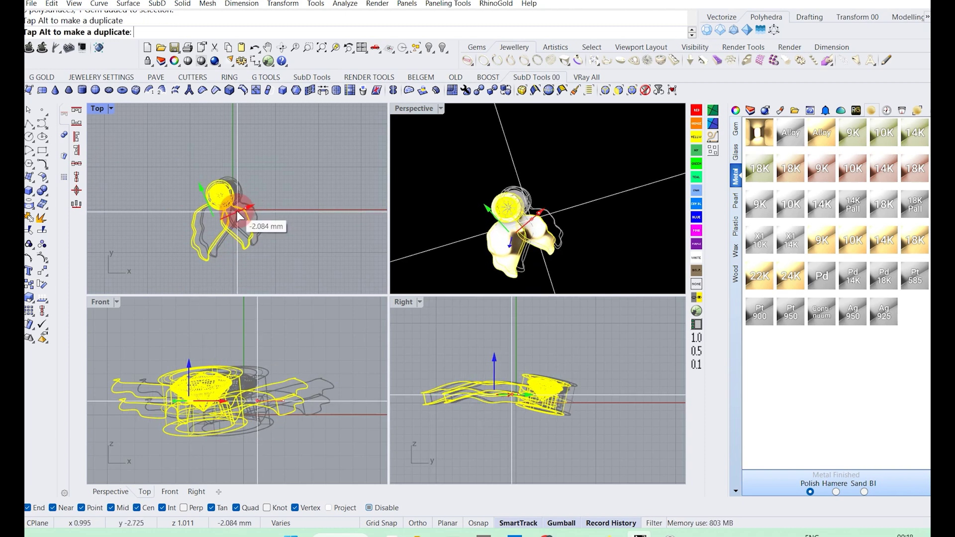
pyautogui.hotkey('ctrl', 'z')
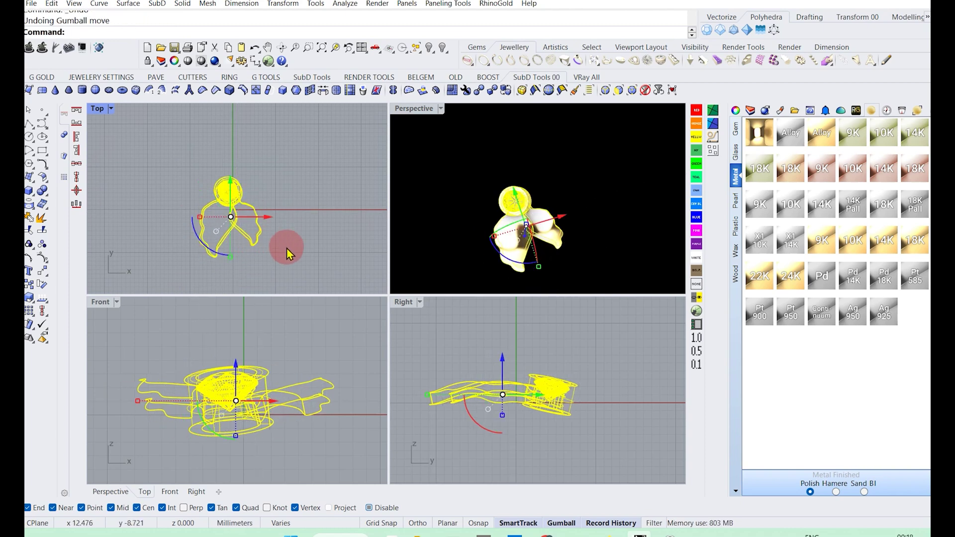
pyautogui.hotkey('ctrl', 'z')
# - Start a NetworkSrf on the ring and gem, then cancel it and clear the selection
pyautogui.moveTo(272, 274)
pyautogui.mouseDown()
pyautogui.moveTo(219, 239)
pyautogui.moveTo(255, 259)
pyautogui.mouseUp()
pyautogui.write('NetworkSrf')
pyautogui.press('Return')
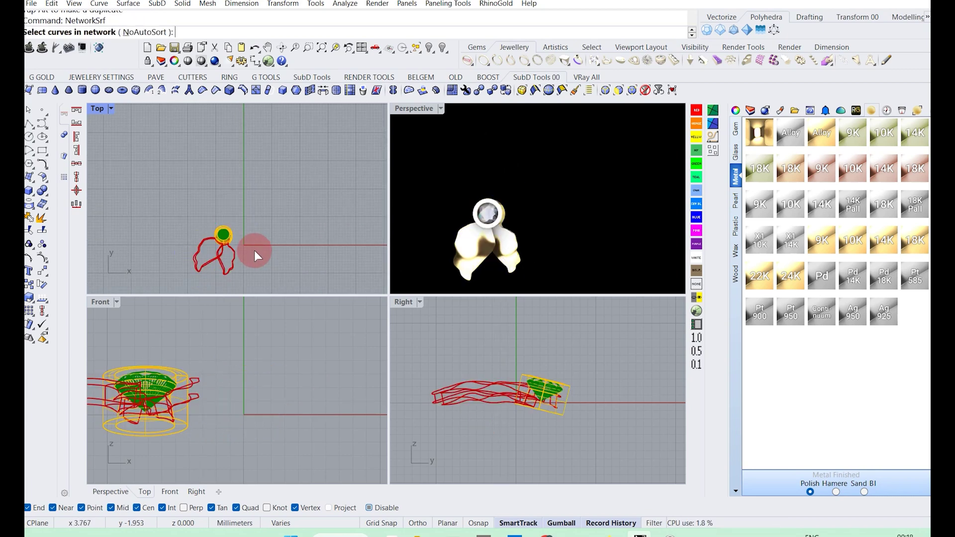
pyautogui.hotkey('ctrl', 'z')
pyautogui.click(286, 257)
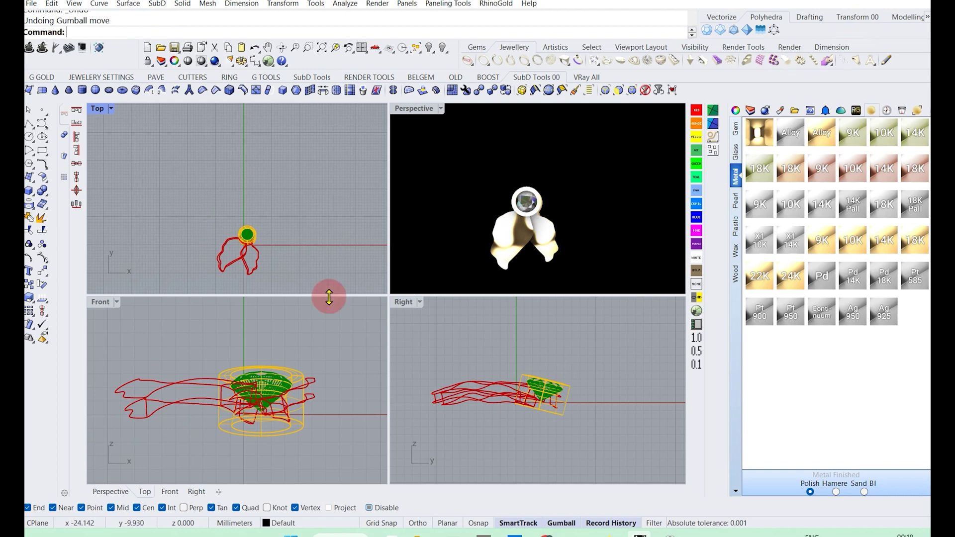
pyautogui.scroll(5, 543, 413)
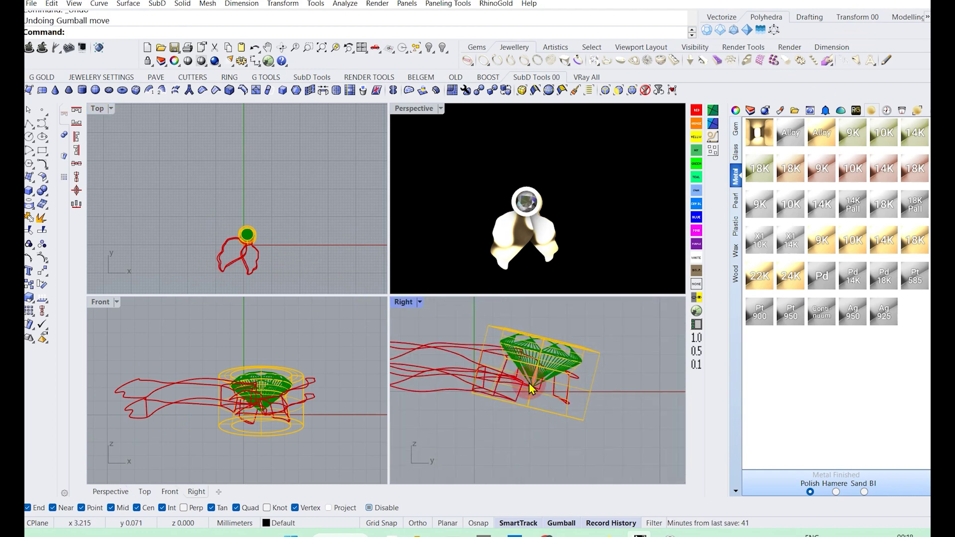
# - Draw an 11 mm stem line down from the gem's bottom point
pyautogui.click(39, 145)
pyautogui.moveTo(494, 401); pyautogui.dragTo(535, 363, button='right')
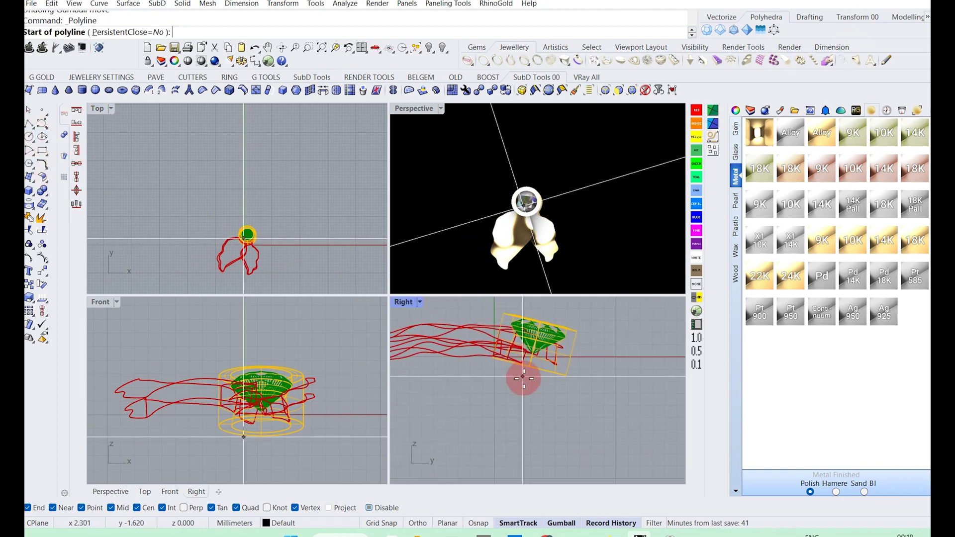
pyautogui.moveTo(511, 213)
pyautogui.mouseDown(button='right')
pyautogui.moveTo(543, 213)
pyautogui.moveTo(493, 191)
pyautogui.mouseUp(button='right')
pyautogui.scroll(5, 532, 203)
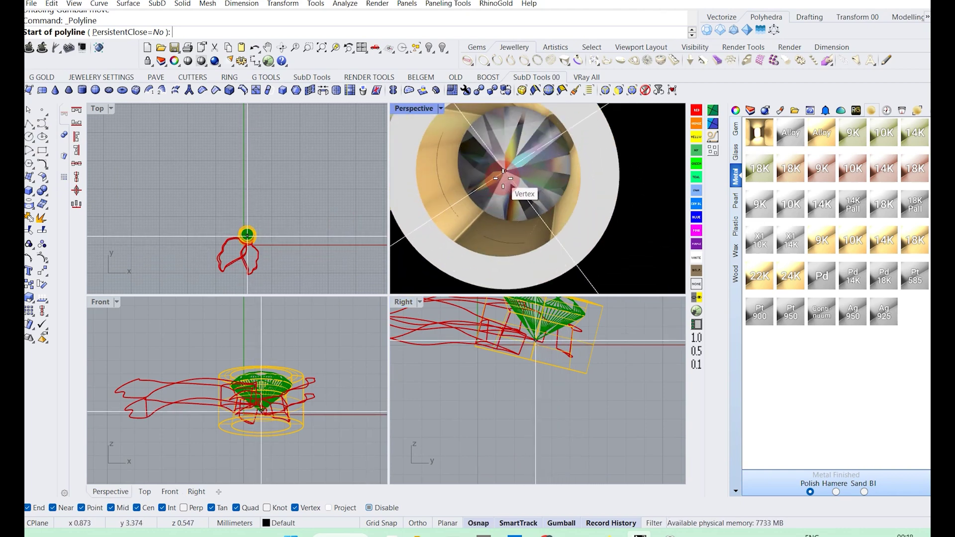
pyautogui.click(504, 171)
pyautogui.scroll(-3, 511, 415)
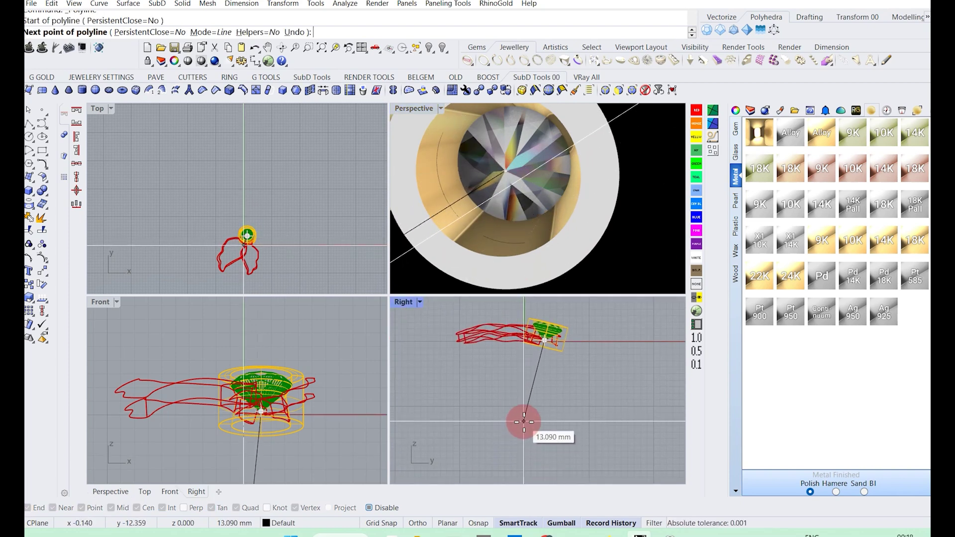
pyautogui.write('11')
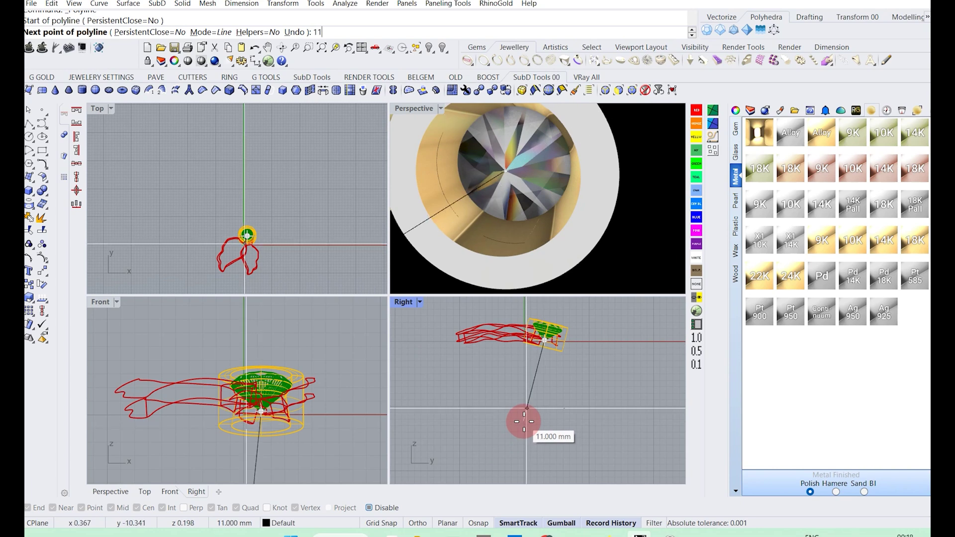
pyautogui.click(524, 421)
pyautogui.press('Return')
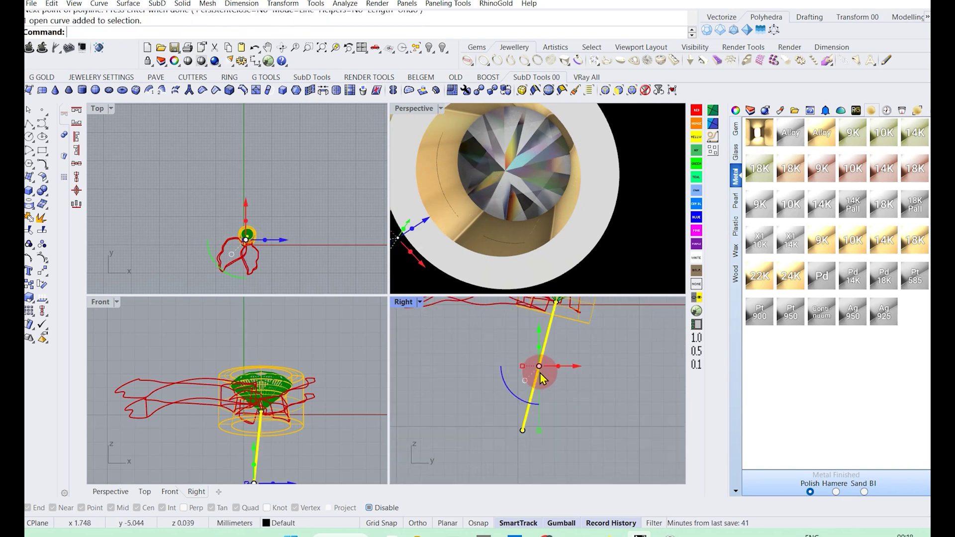
pyautogui.scroll(2, 530, 398)
pyautogui.scroll(2, 534, 389)
pyautogui.scroll(-1, 534, 389)
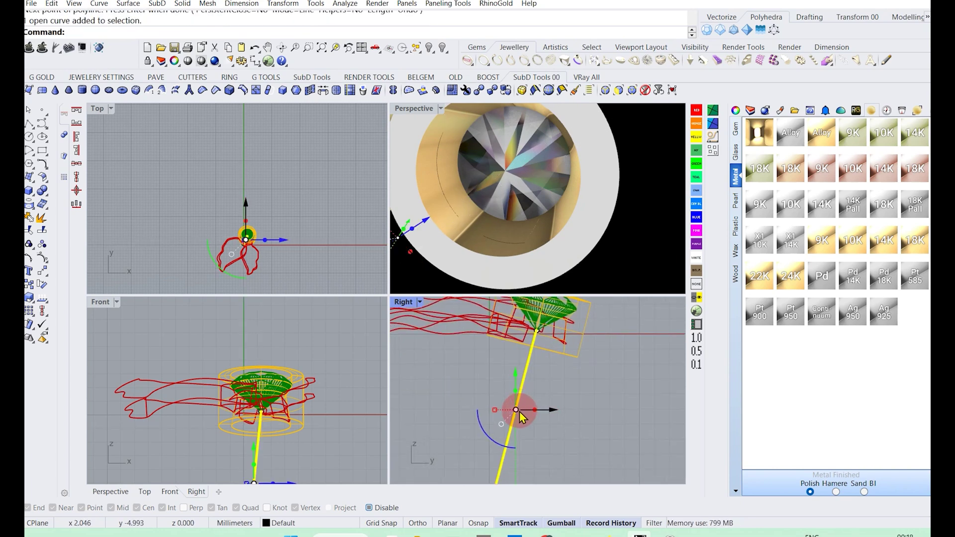
# - Align the gumball to the stem line and slide the line slightly lower
pyautogui.click(513, 428)
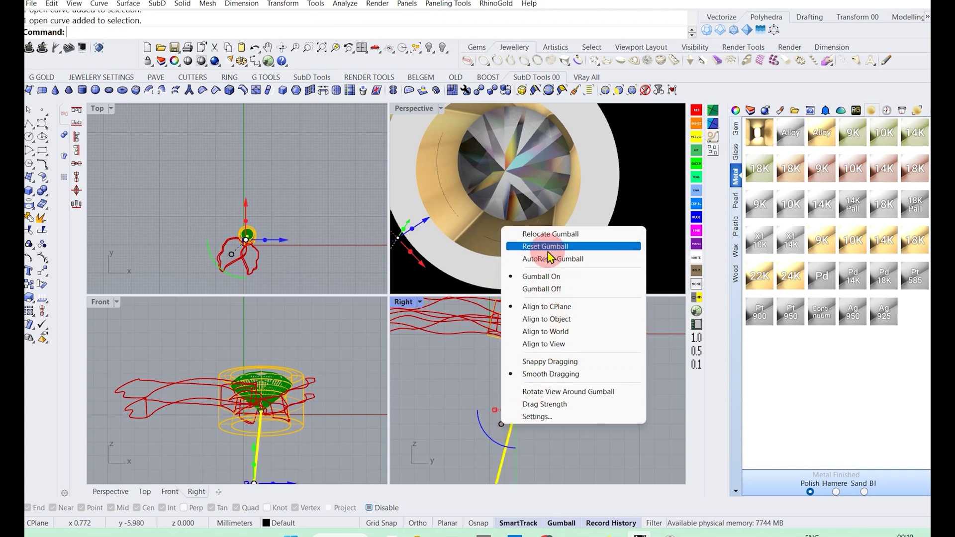
pyautogui.click(546, 318)
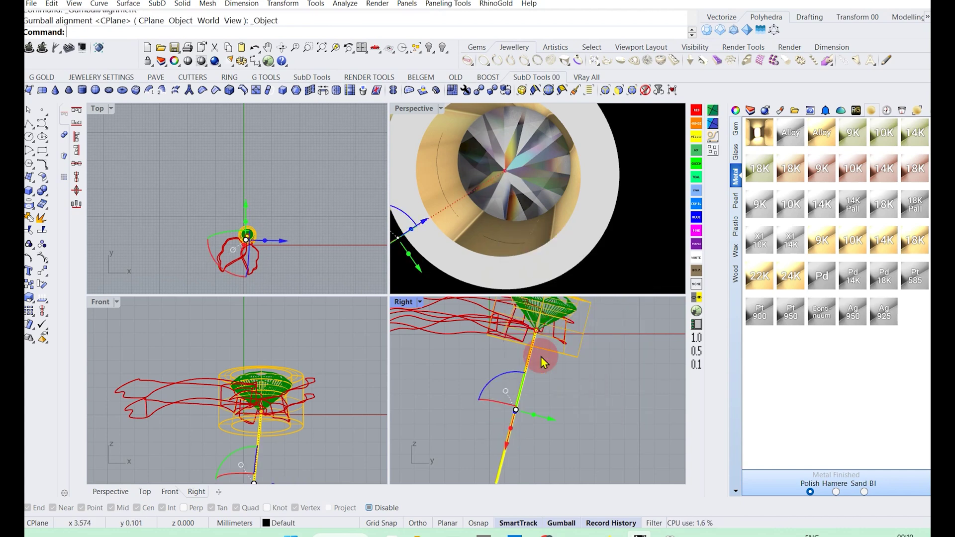
pyautogui.moveTo(525, 403); pyautogui.dragTo(516, 435, button='right')
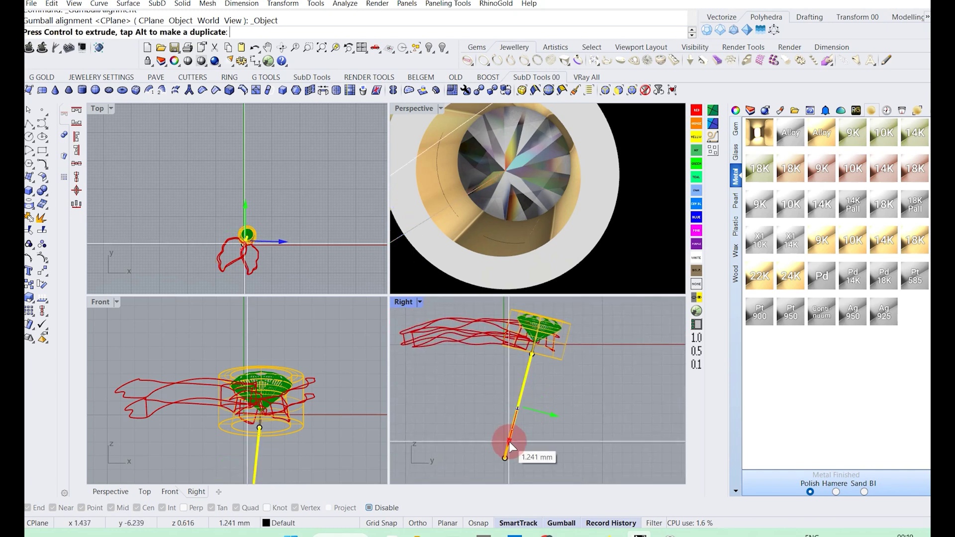
pyautogui.moveTo(515, 432); pyautogui.dragTo(511, 444)
pyautogui.click(575, 419)
pyautogui.moveTo(518, 226); pyautogui.dragTo(439, 191, button='right')
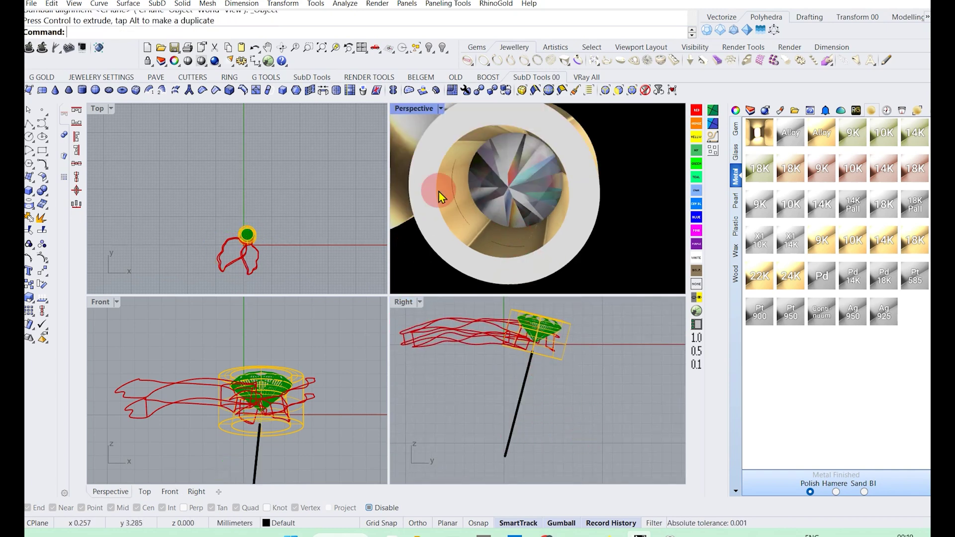
# - Fill the bezel's inner circle with a planar disc and set Perspective to Shaded
pyautogui.click(40, 190)
pyautogui.moveTo(39, 190); pyautogui.dragTo(103, 184)
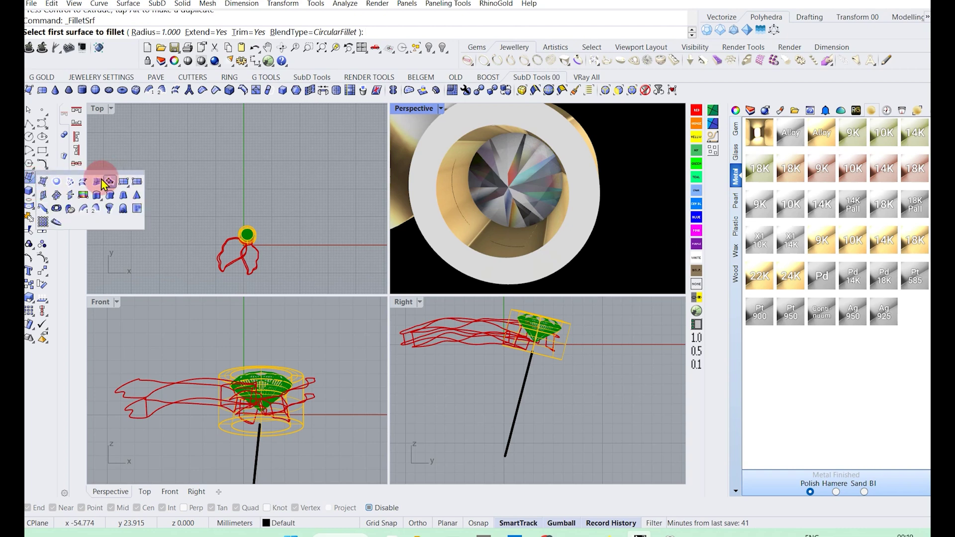
pyautogui.click(60, 184)
pyautogui.click(539, 249)
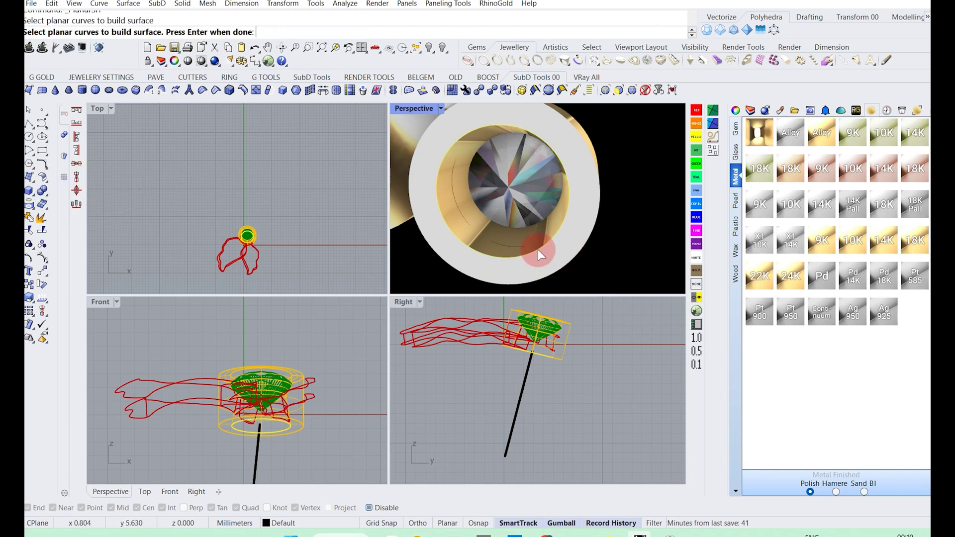
pyautogui.rightClick(539, 250)
pyautogui.click(441, 110)
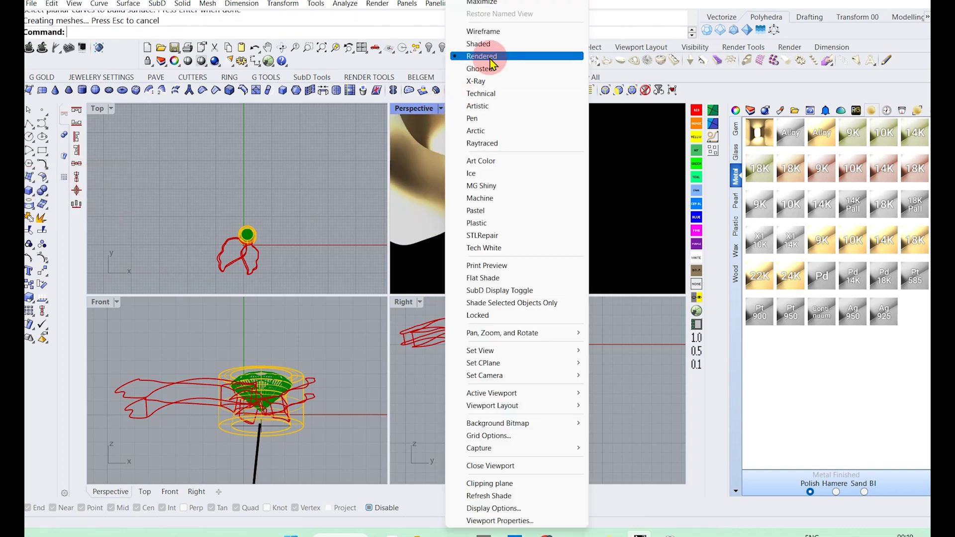
pyautogui.click(490, 62)
# - Offset the disc 0.3 mm to both sides into a solid plate
pyautogui.click(521, 222)
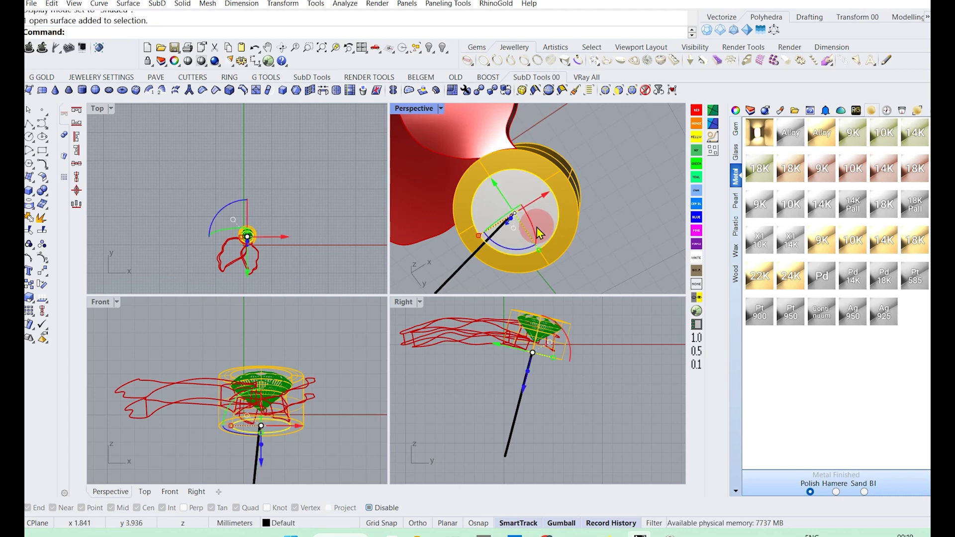
pyautogui.write('os')
pyautogui.press('Return')
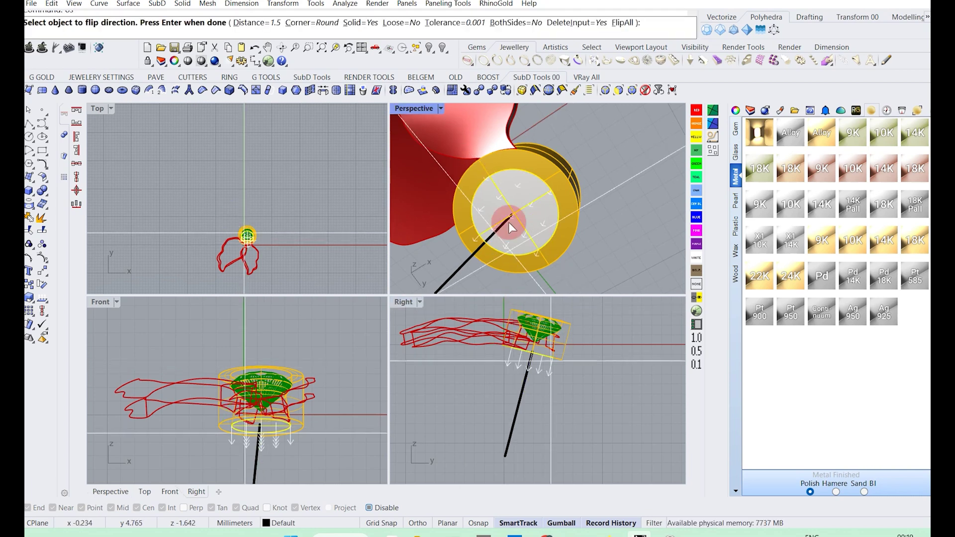
pyautogui.click(509, 33)
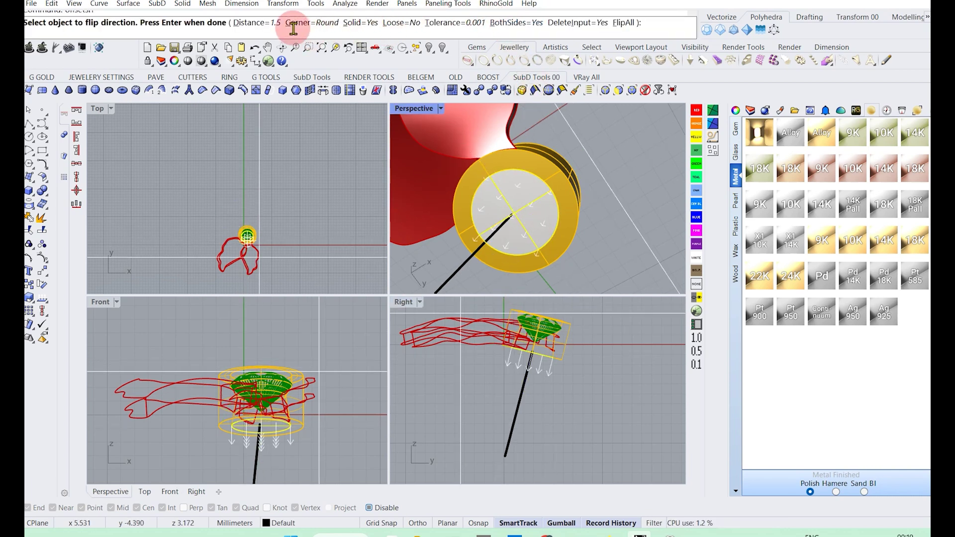
pyautogui.write('0.3')
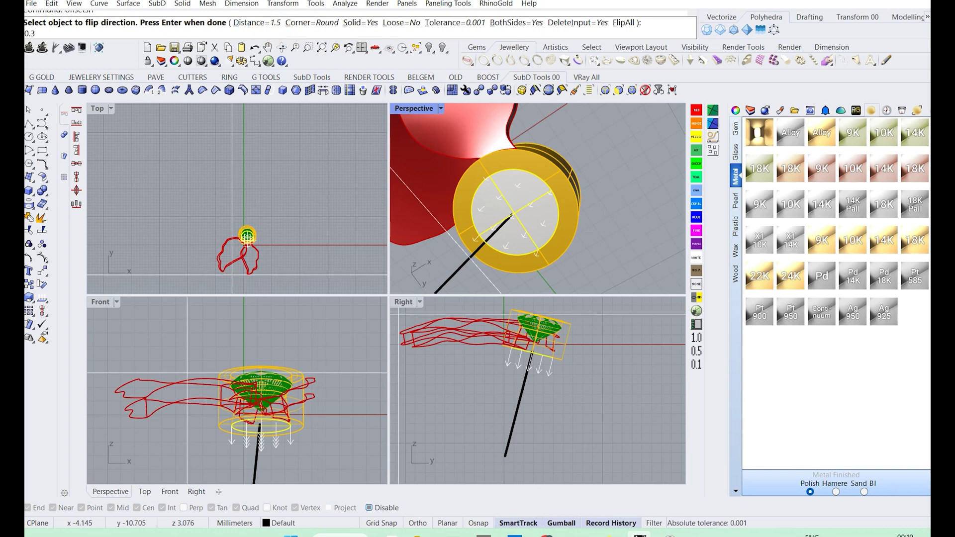
pyautogui.press('Return')
pyautogui.press('Return')
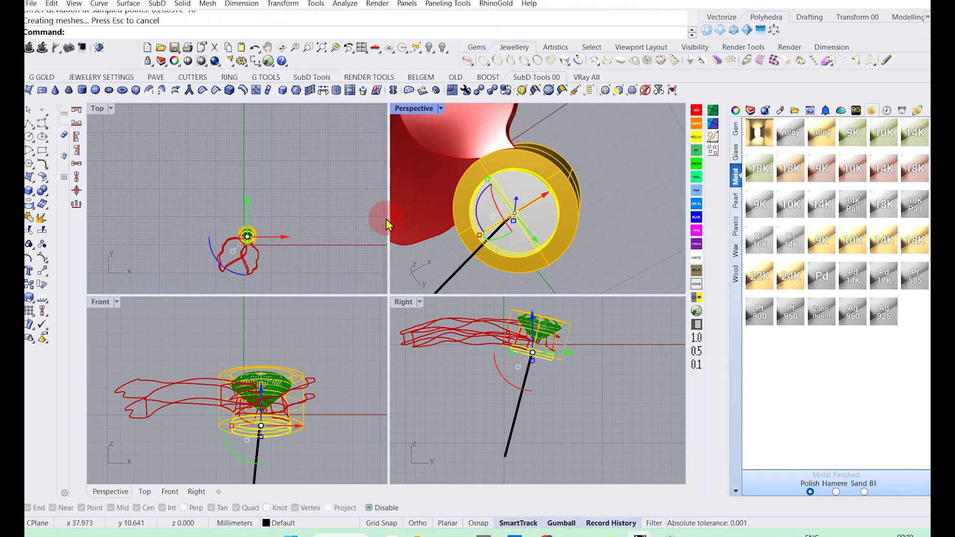
pyautogui.scroll(2, 545, 373)
pyautogui.scroll(-2, 546, 373)
pyautogui.click(541, 401)
pyautogui.click(530, 384)
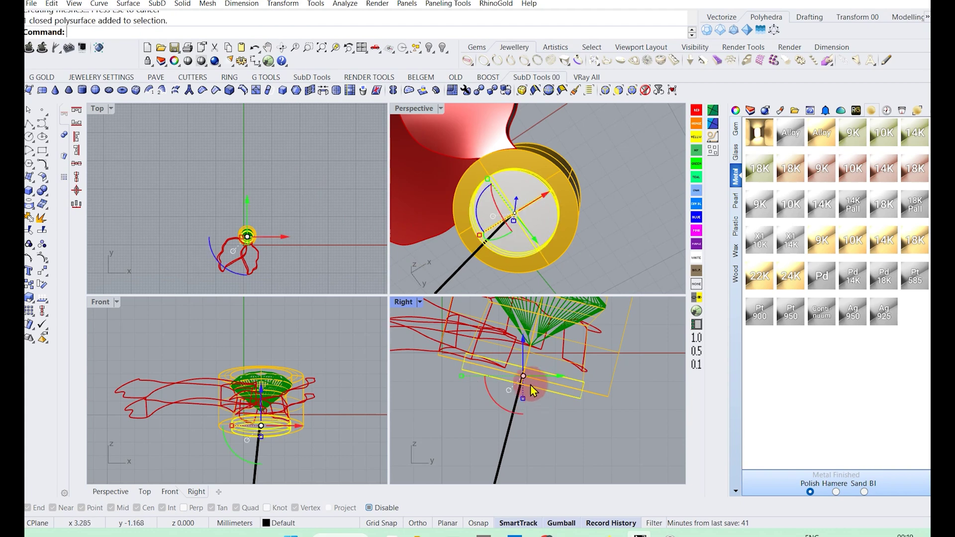
# - Align the plate's gumball to the object
pyautogui.click(511, 413)
pyautogui.click(517, 410)
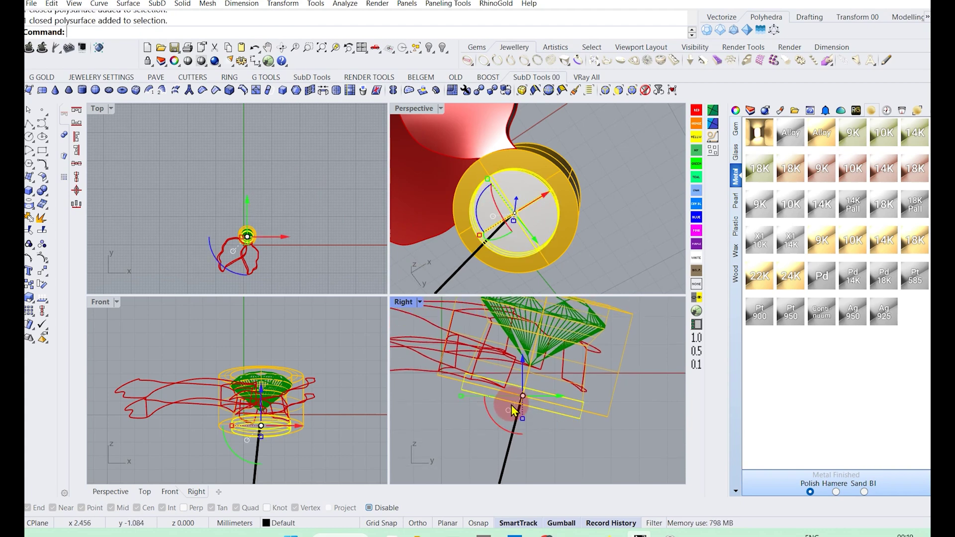
pyautogui.rightClick(508, 411)
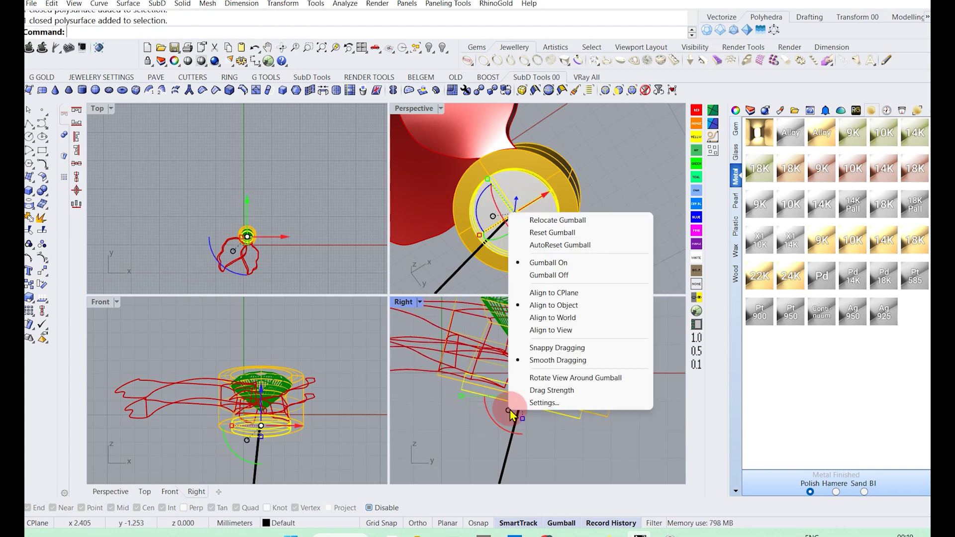
pyautogui.click(559, 311)
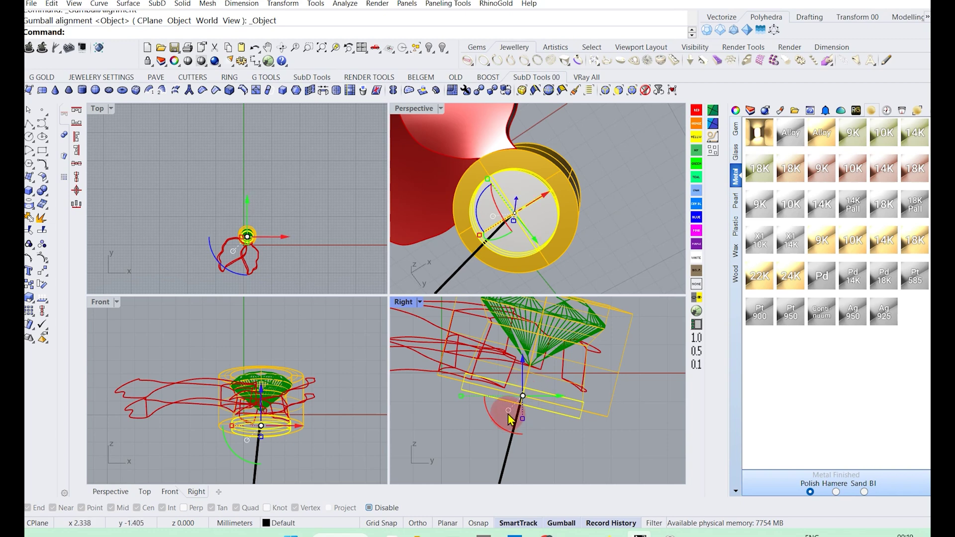
pyautogui.click(509, 418)
pyautogui.rightClick(507, 414)
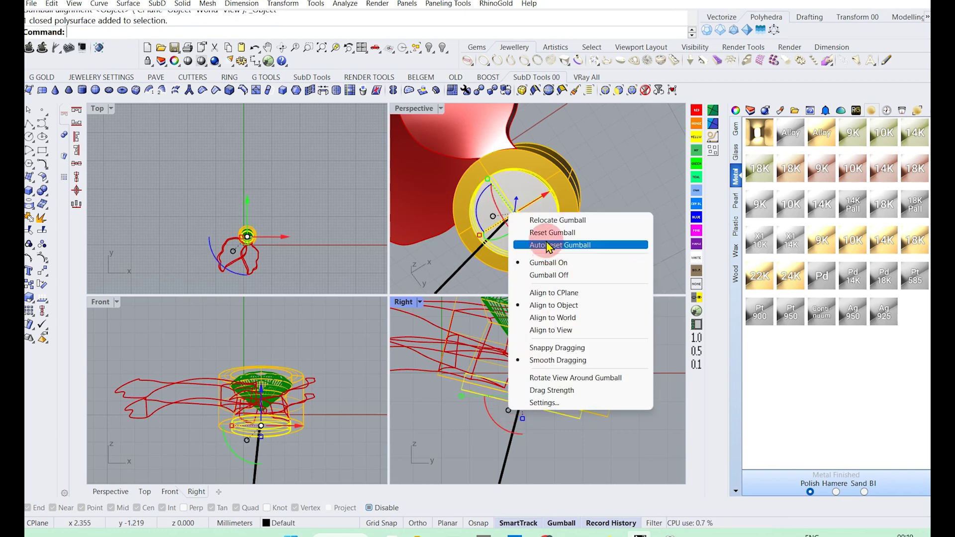
pyautogui.click(551, 233)
pyautogui.rightClick(507, 410)
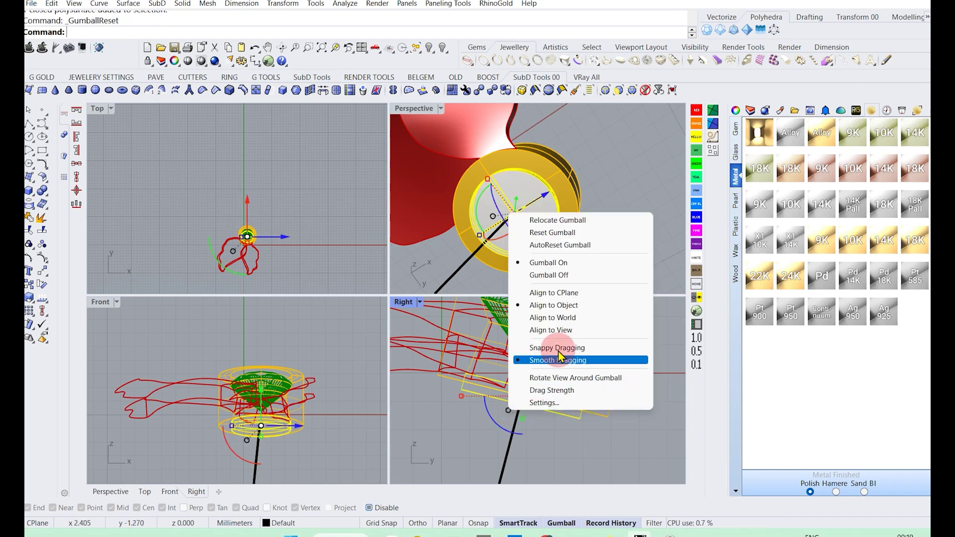
pyautogui.click(556, 293)
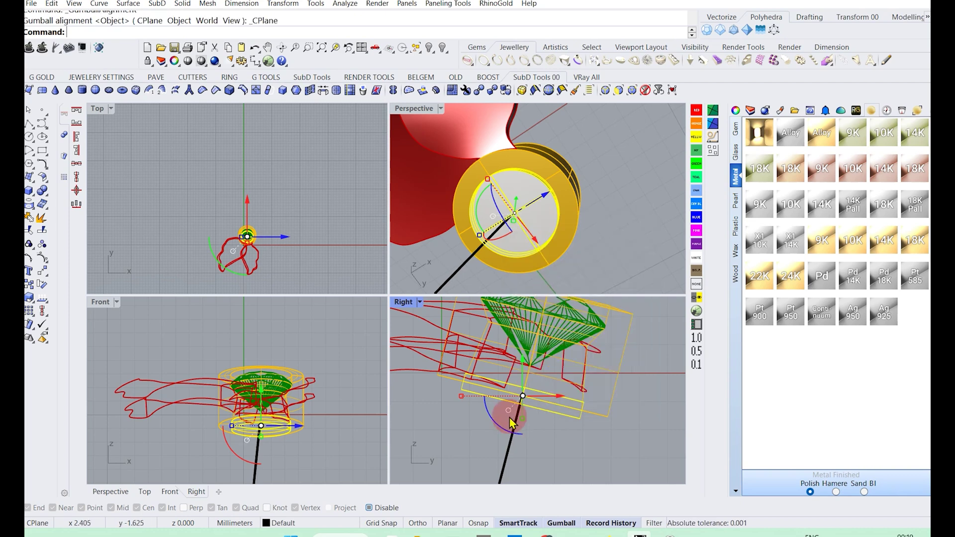
pyautogui.rightClick(510, 421)
pyautogui.click(553, 303)
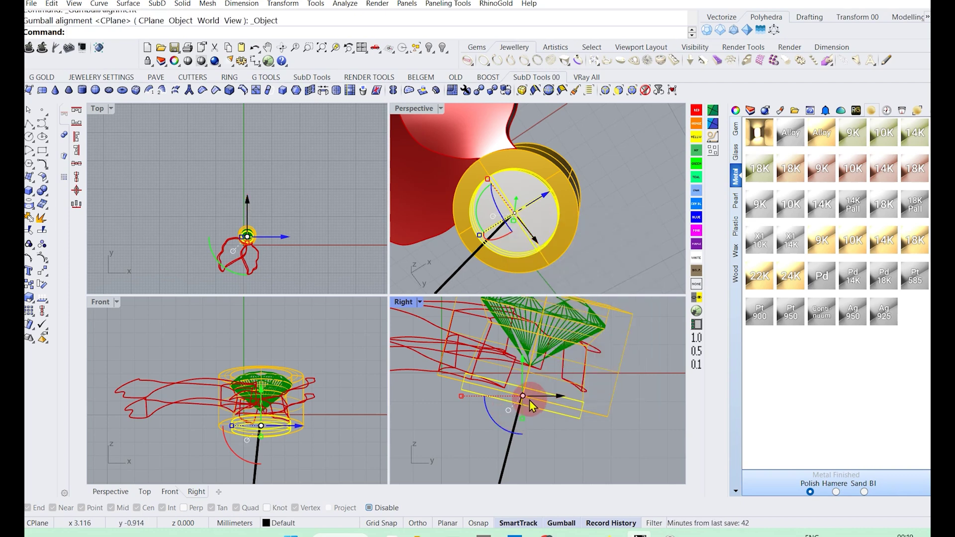
# - Slide the disc about 0.3 mm along its axis and resize it under the bezel
pyautogui.moveTo(523, 397); pyautogui.dragTo(526, 389)
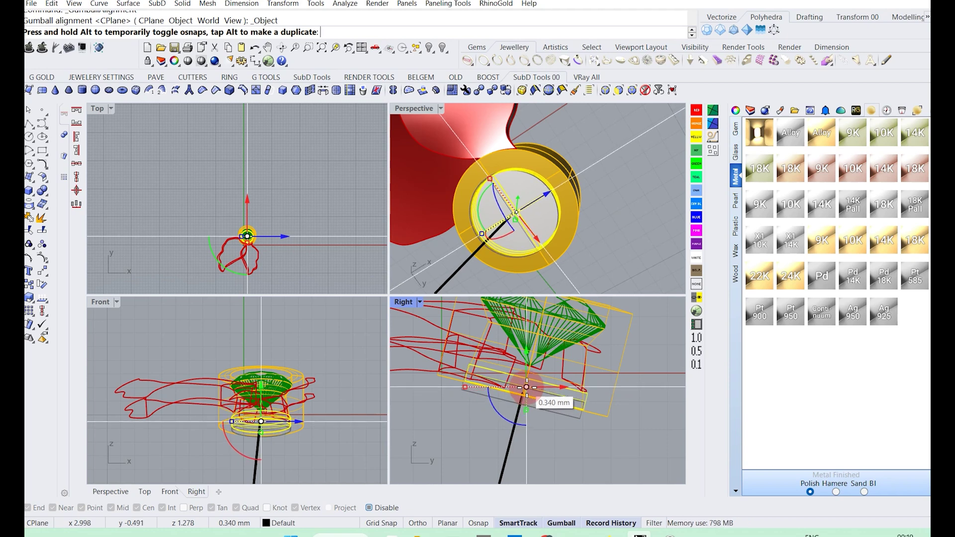
pyautogui.moveTo(527, 389); pyautogui.dragTo(527, 386)
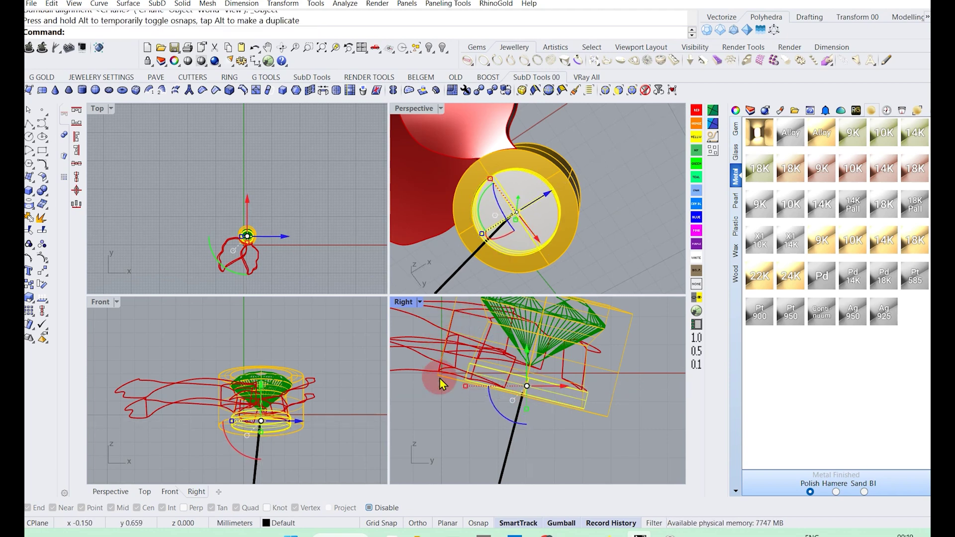
pyautogui.moveTo(467, 391); pyautogui.dragTo(461, 385)
pyautogui.moveTo(534, 226); pyautogui.dragTo(534, 231, button='right')
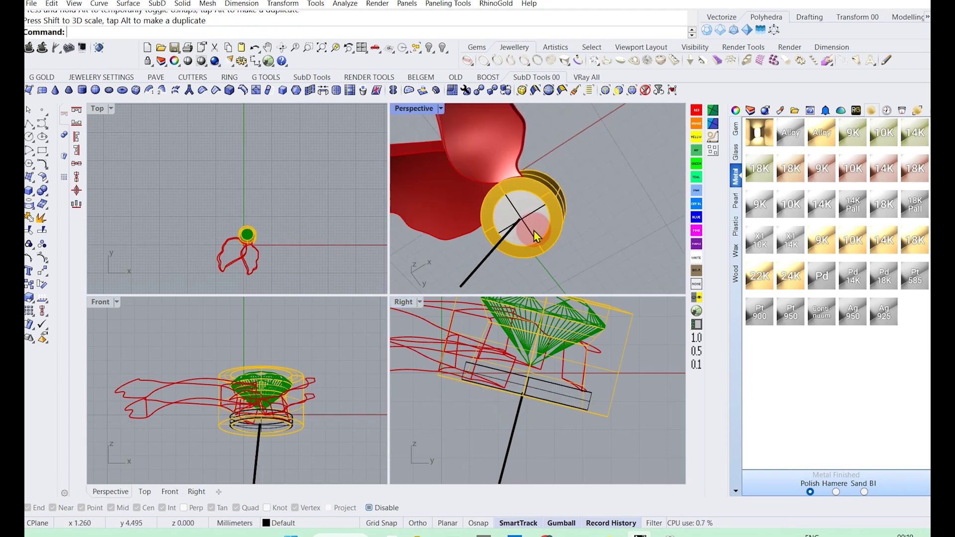
# - Put the disc on Layer 05 and select the black stem curve
pyautogui.click(533, 230)
pyautogui.click(281, 522)
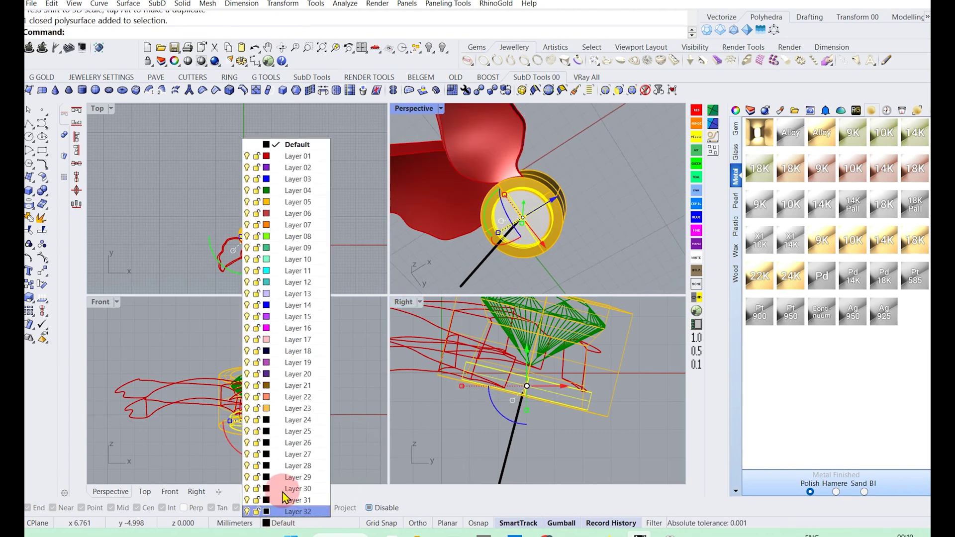
pyautogui.click(281, 202)
pyautogui.moveTo(570, 219); pyautogui.dragTo(533, 237, button='right')
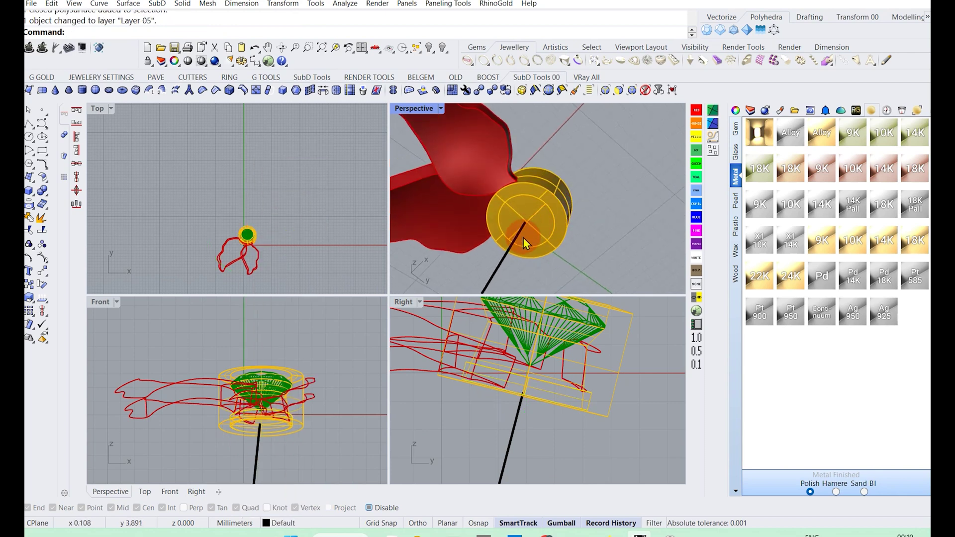
pyautogui.click(523, 239)
pyautogui.scroll(-3, 517, 234)
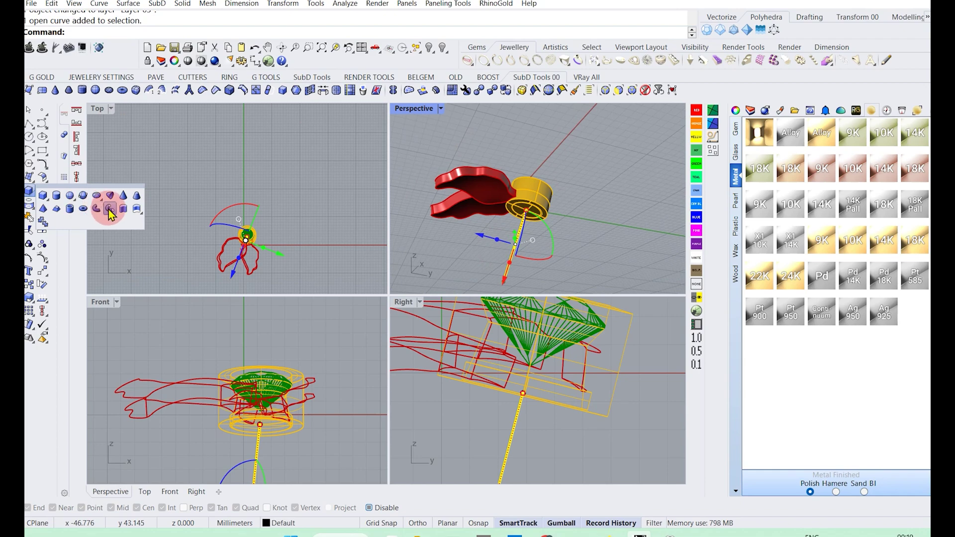
# - Build a trial pipe along the stem curve using radius values
pyautogui.click(107, 206)
pyautogui.scroll(3, 526, 213)
pyautogui.scroll(2, 526, 213)
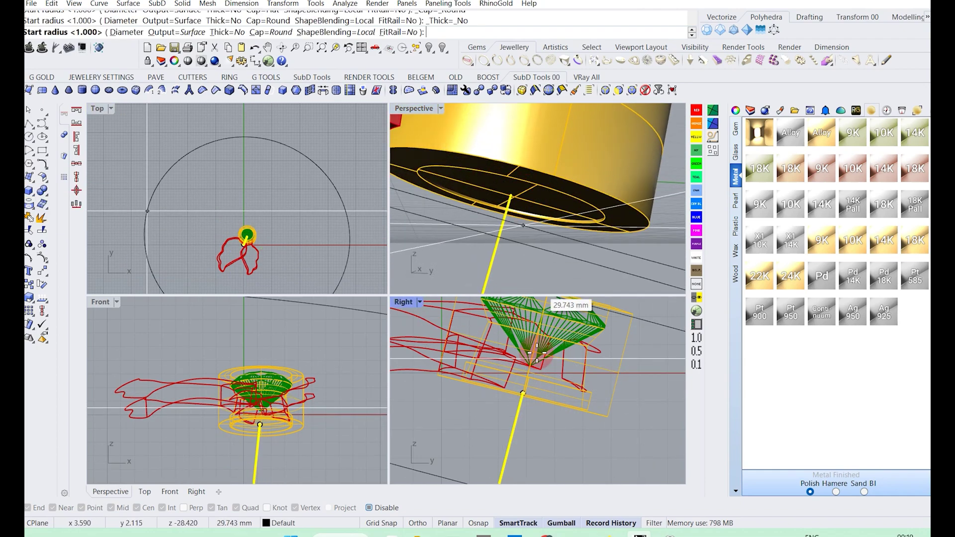
pyautogui.moveTo(542, 400); pyautogui.dragTo(542, 354, button='right')
pyautogui.write('1.')
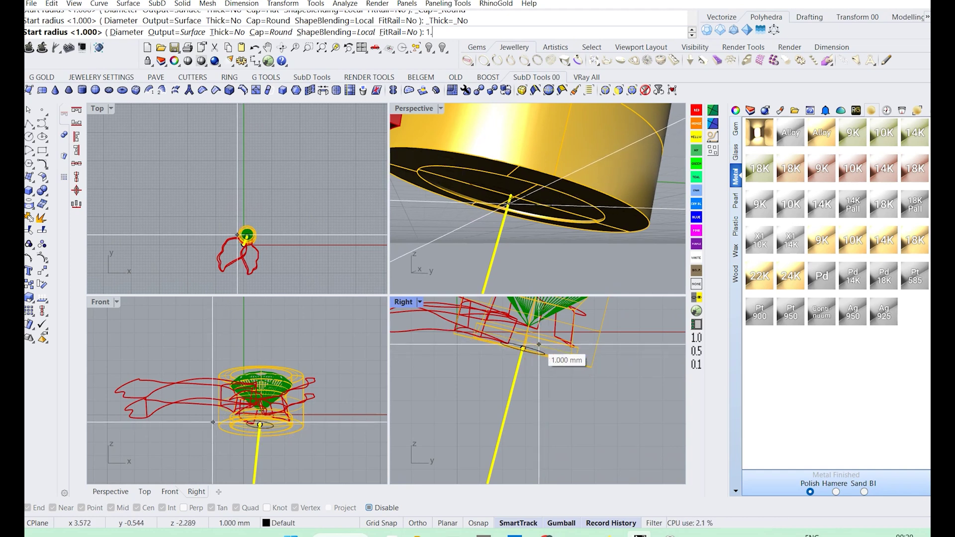
pyautogui.write('5')
pyautogui.press('Return')
pyautogui.write('1')
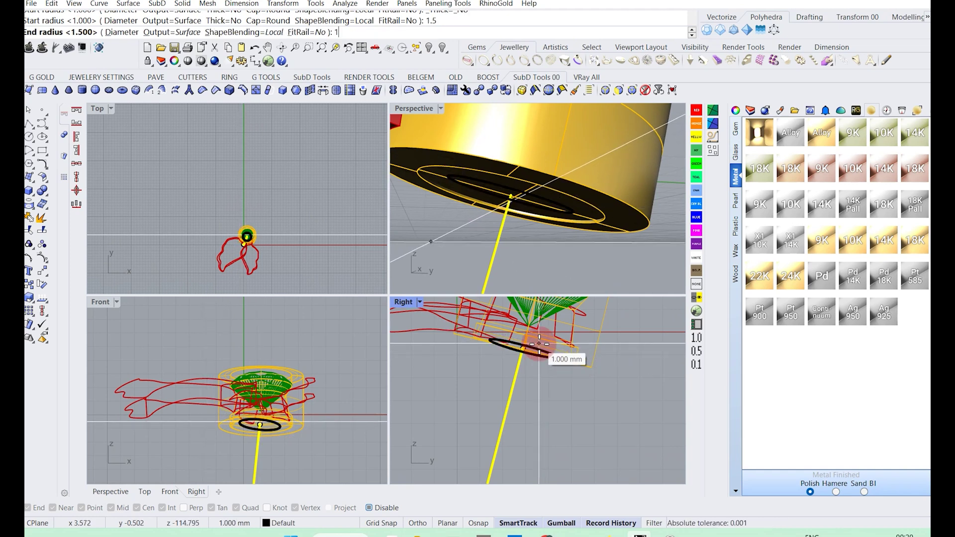
pyautogui.press('Return')
# - Undo and rebuild the stem pipe with a 1.5 mm diameter
pyautogui.click(522, 225)
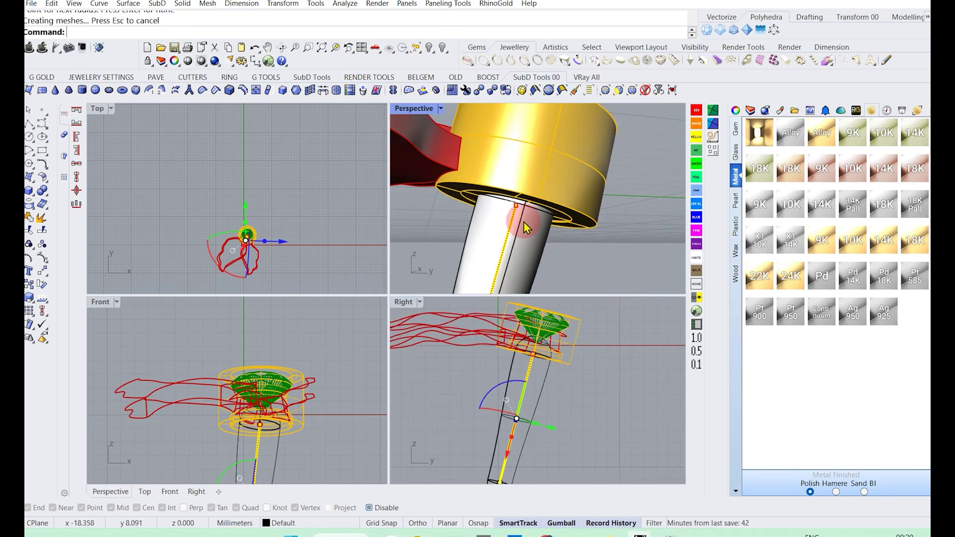
pyautogui.hotkey('ctrl', 'z')
pyautogui.press('Return')
pyautogui.click(131, 33)
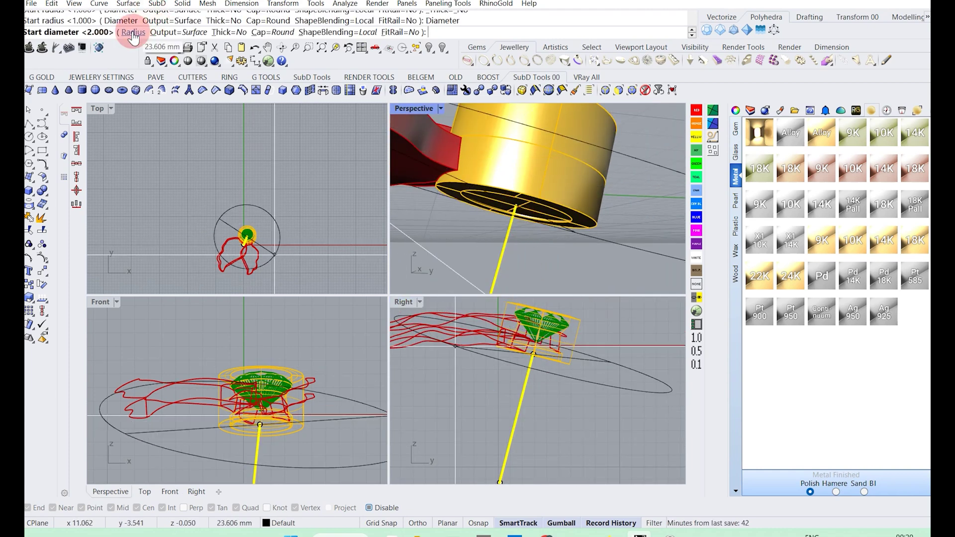
pyautogui.write('1.5')
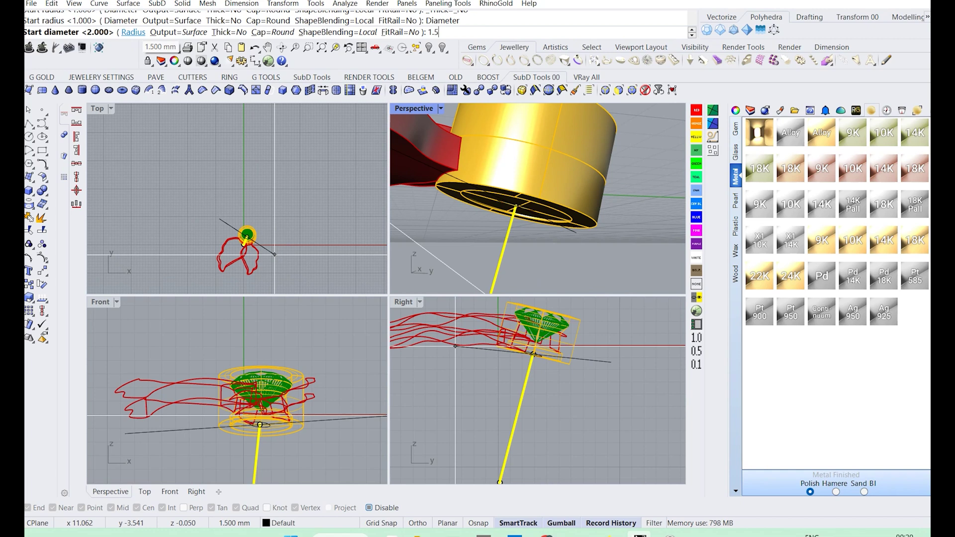
pyautogui.press('Return')
pyautogui.press('Return')
pyautogui.press('Return')
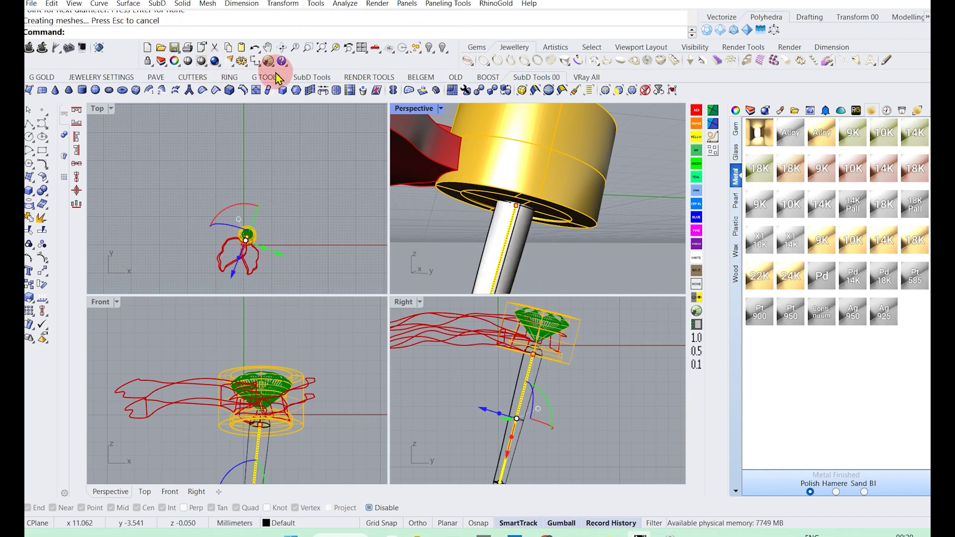
# - Move the stem pipe 1 mm along its axis
pyautogui.scroll(-3, 527, 223)
pyautogui.scroll(3, 522, 373)
pyautogui.moveTo(547, 249); pyautogui.dragTo(526, 266, button='right')
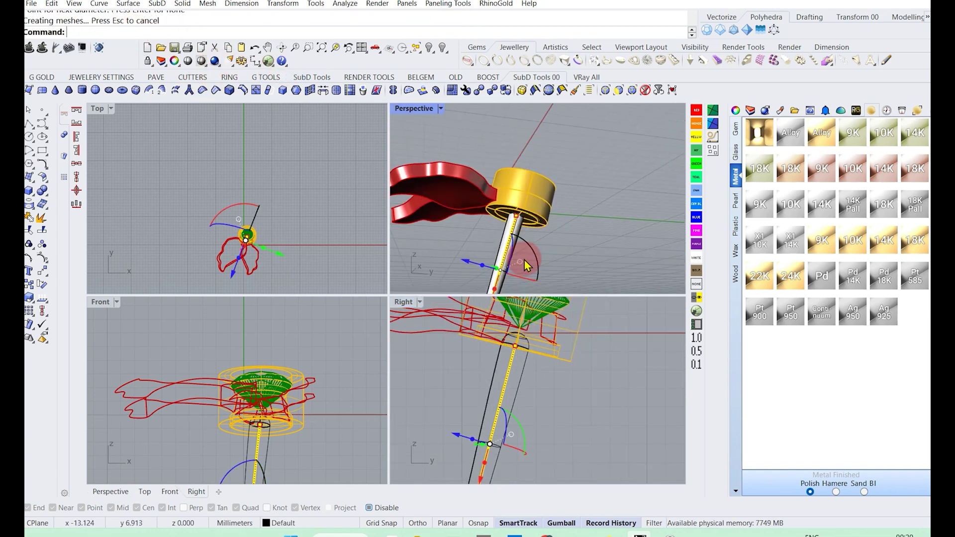
pyautogui.scroll(2, 529, 369)
pyautogui.scroll(-3, 517, 348)
pyautogui.moveTo(484, 448); pyautogui.dragTo(501, 423, button='right')
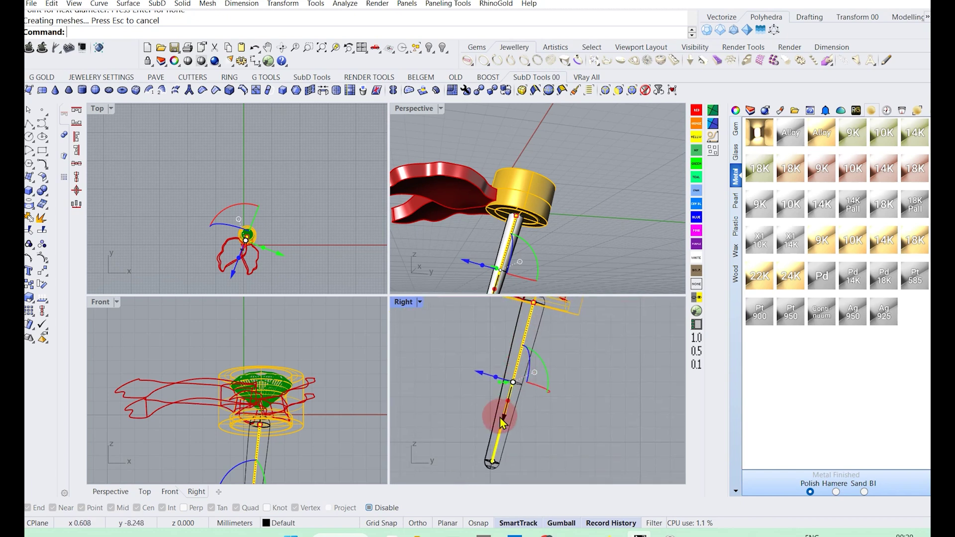
pyautogui.click(504, 422)
pyautogui.write('1')
pyautogui.press('Return')
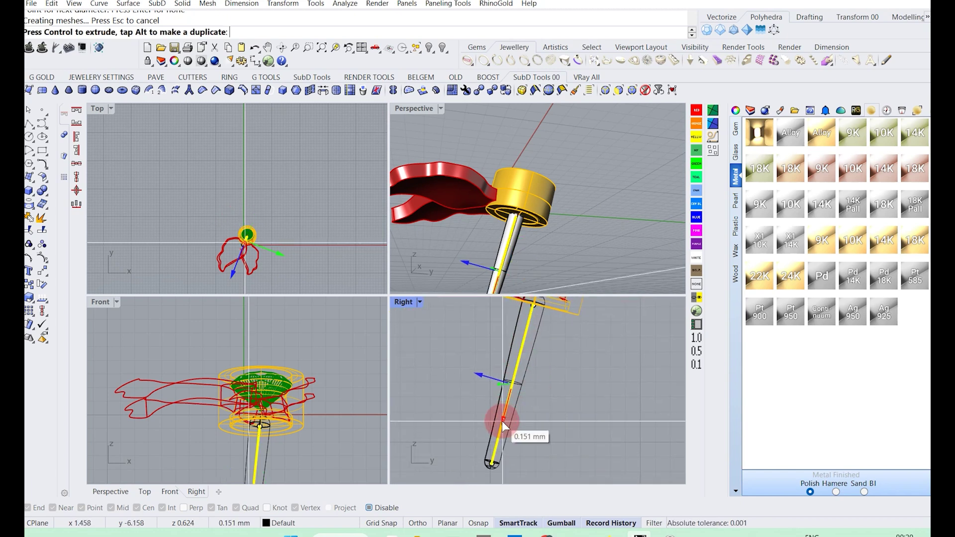
pyautogui.moveTo(527, 298); pyautogui.dragTo(523, 345, button='right')
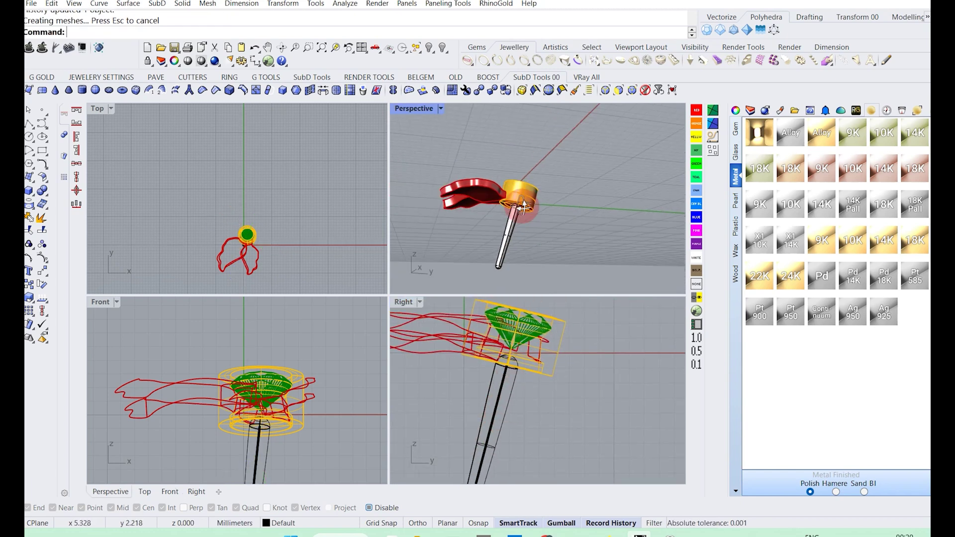
pyautogui.moveTo(522, 234); pyautogui.dragTo(512, 241, button='right')
pyautogui.click(503, 241)
# - Put the stem pipe on Layer 05
pyautogui.click(299, 522)
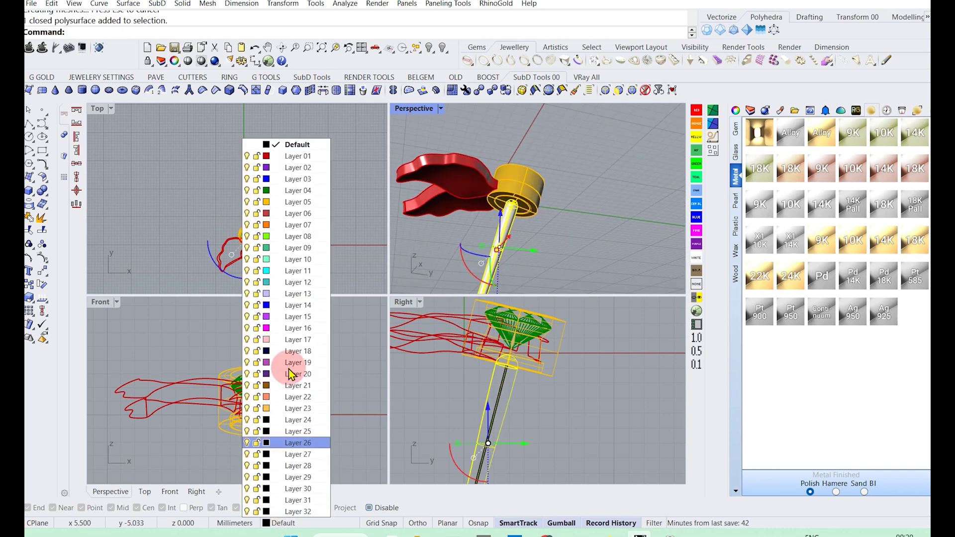
pyautogui.click(284, 216)
pyautogui.scroll(3, 533, 218)
pyautogui.press('Escape')
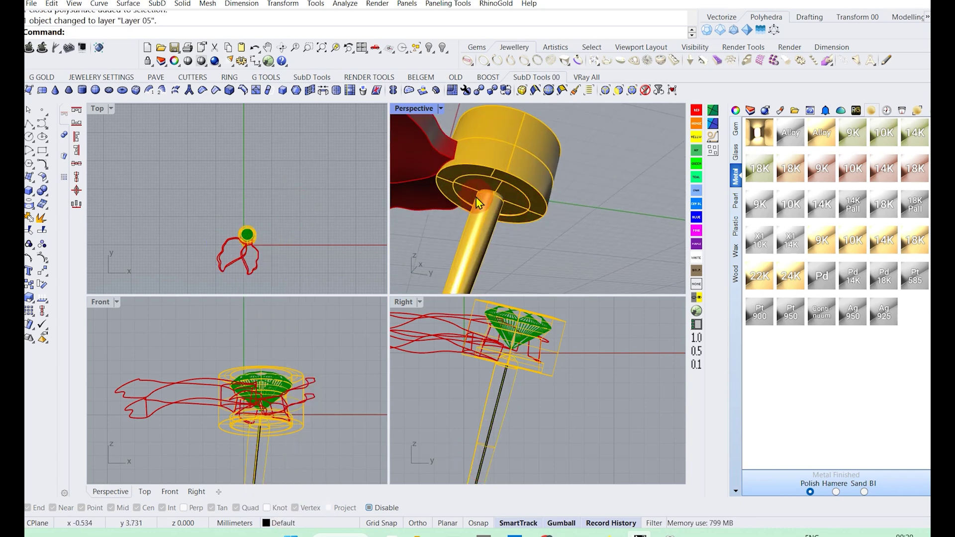
pyautogui.scroll(3, 499, 200)
# - Extract a V-direction circular isocurve near the stem's top
pyautogui.press('Return')
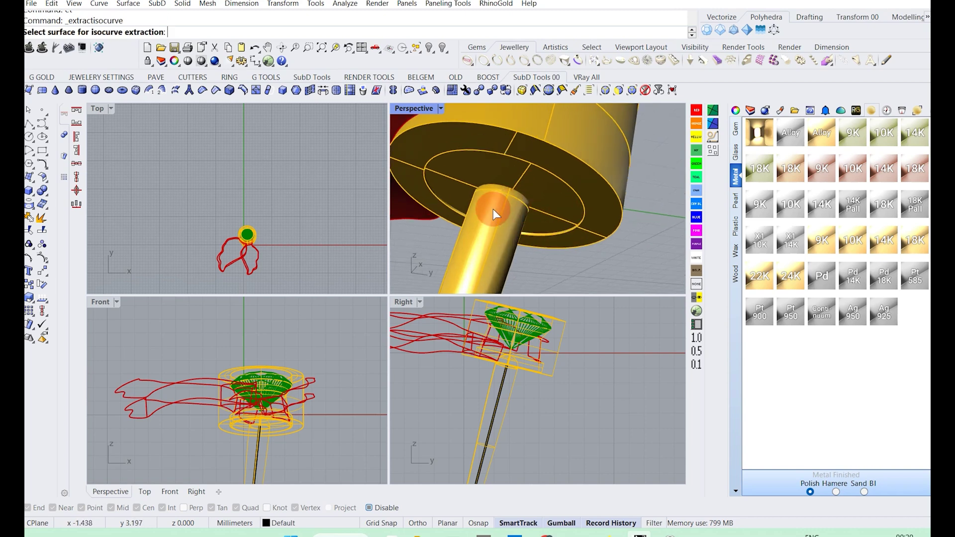
pyautogui.click(517, 219)
pyautogui.click(180, 34)
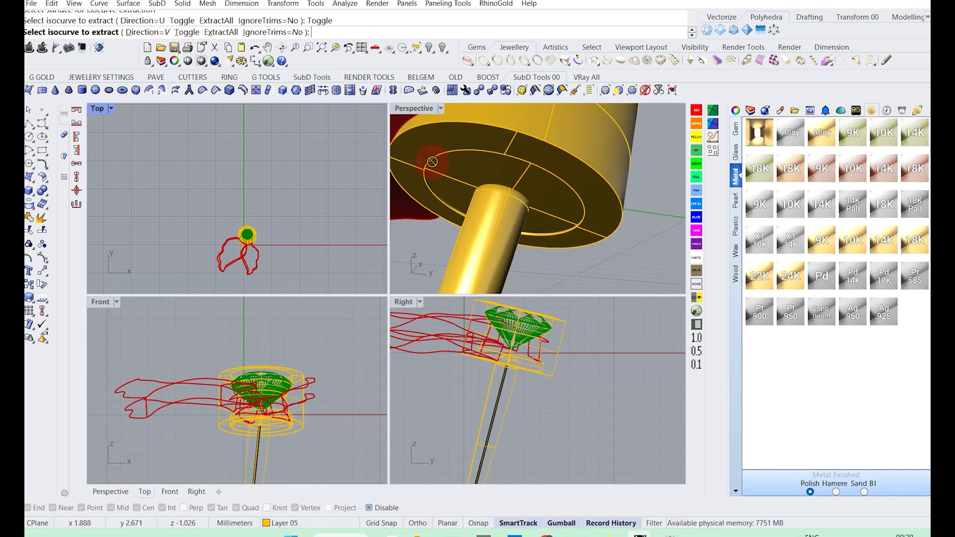
pyautogui.click(496, 192)
pyautogui.press('Return')
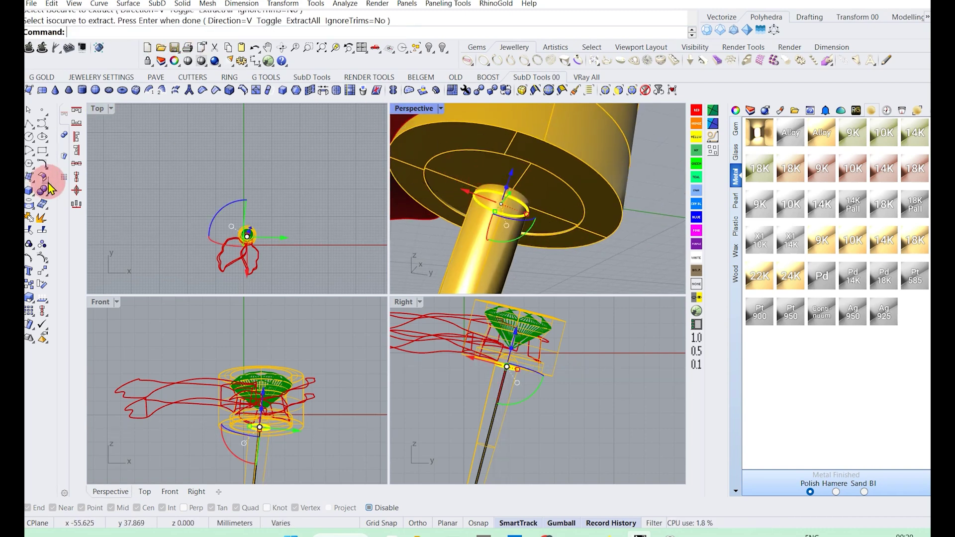
# - Pipe the extracted circle at 0.5 diameter and shift the ring slightly up
pyautogui.moveTo(37, 199); pyautogui.dragTo(77, 208)
pyautogui.click(111, 209)
pyautogui.write('0.')
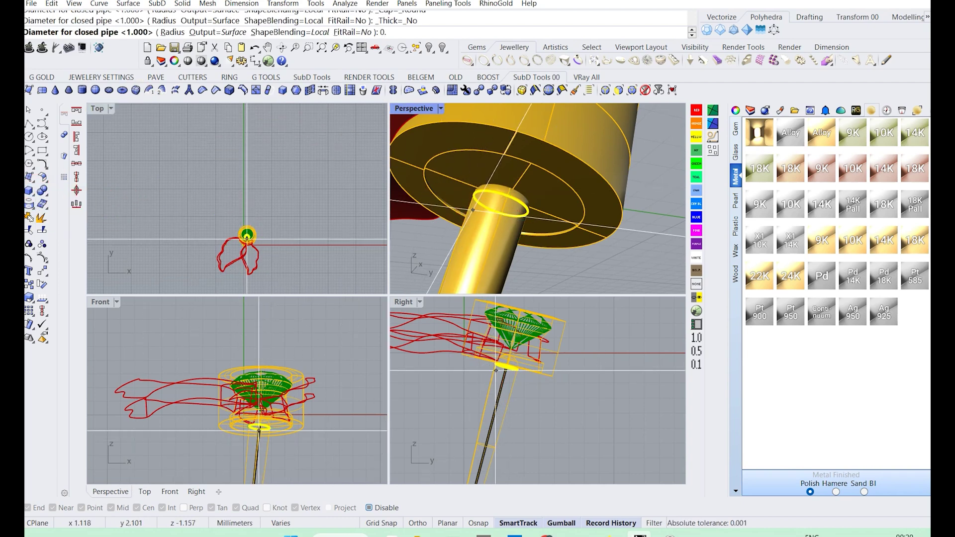
pyautogui.write('5')
pyautogui.press('Return')
pyautogui.press('Return')
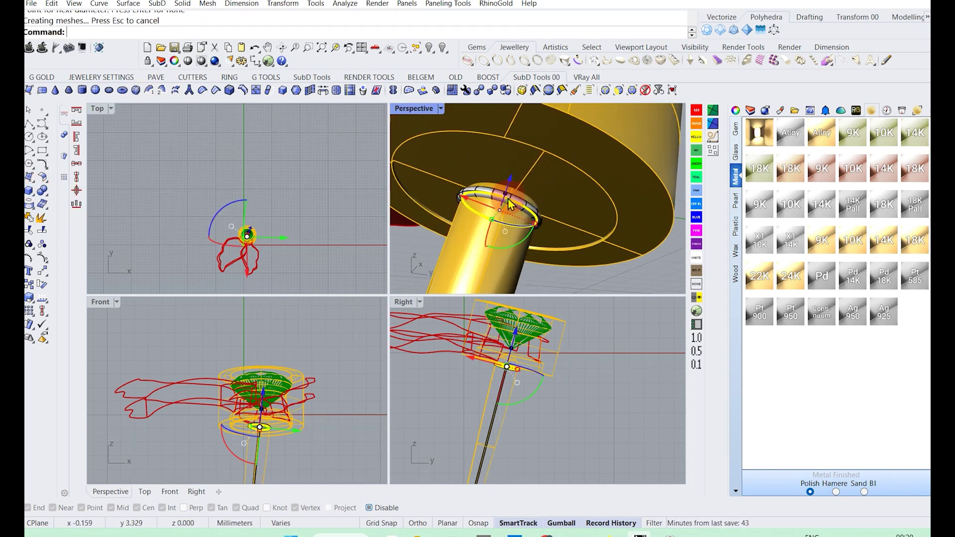
pyautogui.moveTo(509, 204); pyautogui.dragTo(512, 195)
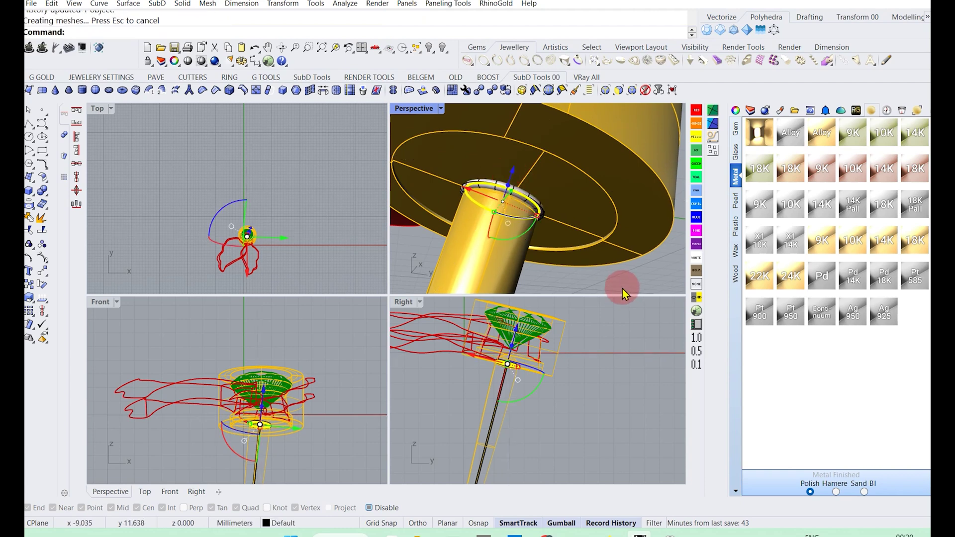
# - Put the pipe ring on Layer 05
pyautogui.click(527, 217)
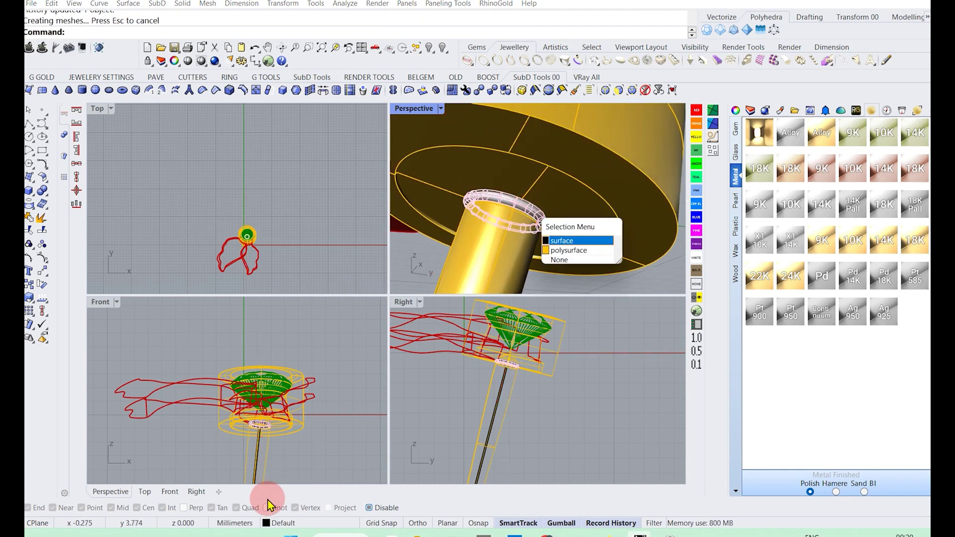
pyautogui.click(279, 523)
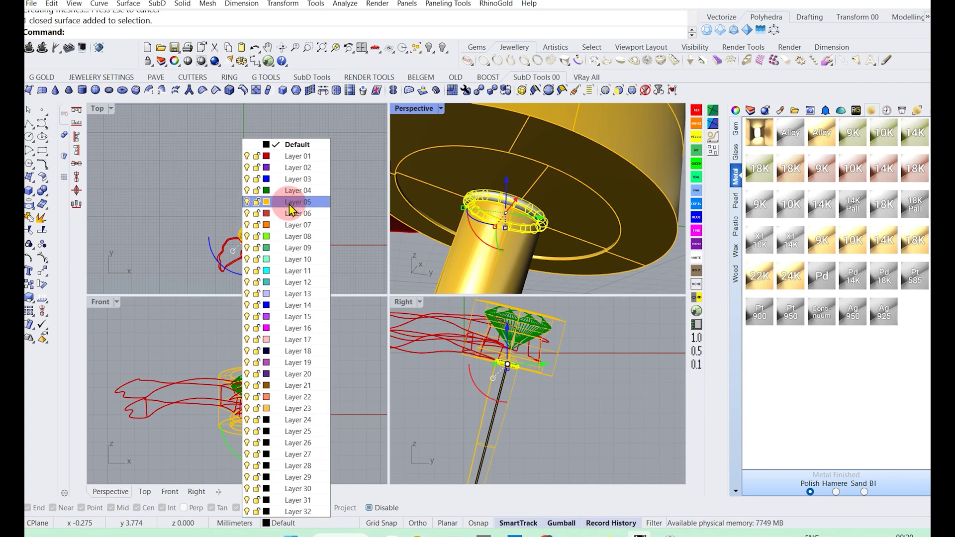
pyautogui.click(289, 202)
pyautogui.scroll(-2, 468, 179)
pyautogui.scroll(-2, 468, 179)
pyautogui.scroll(-2, 467, 179)
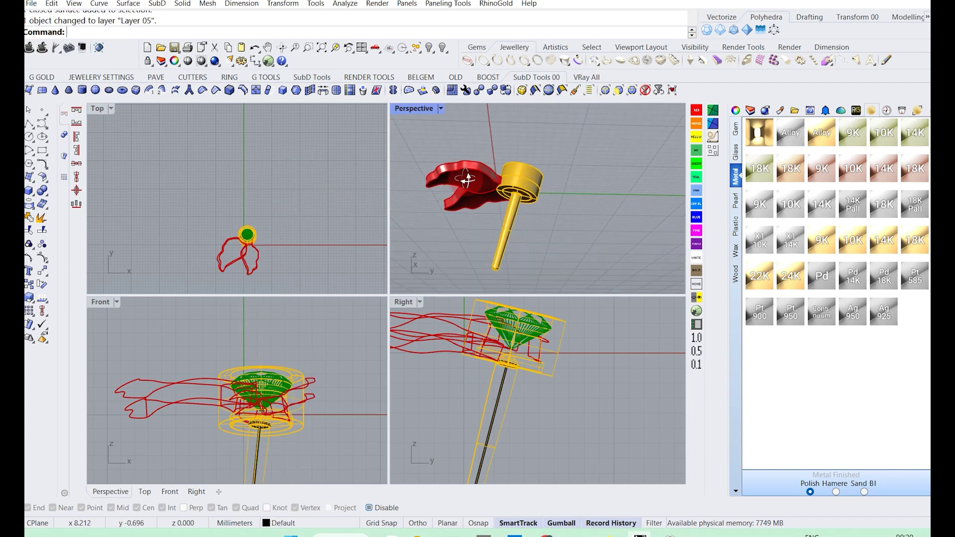
pyautogui.moveTo(467, 179); pyautogui.dragTo(499, 220, button='right')
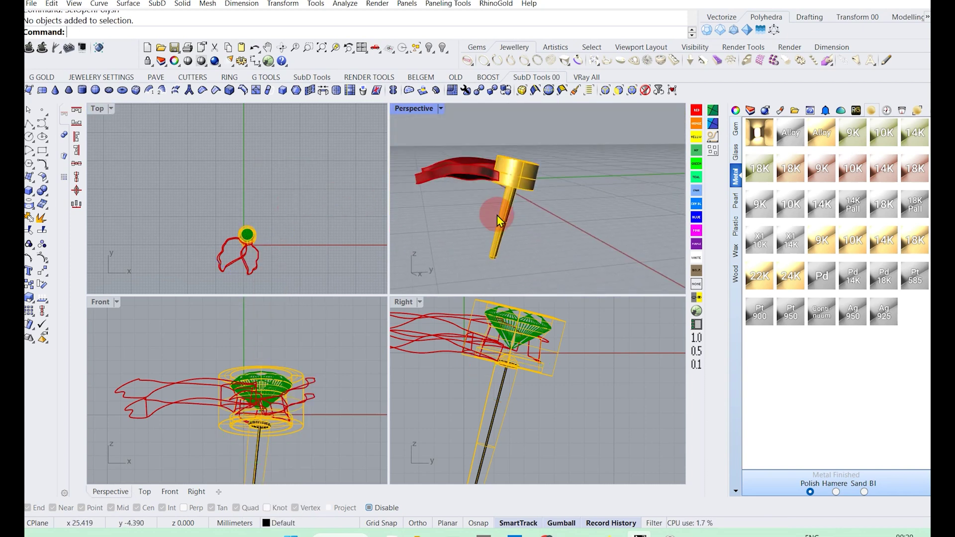
# - Select and delete the leftover shank curve, then orbit to review the solid earring
pyautogui.write('sp')
pyautogui.press('Return')
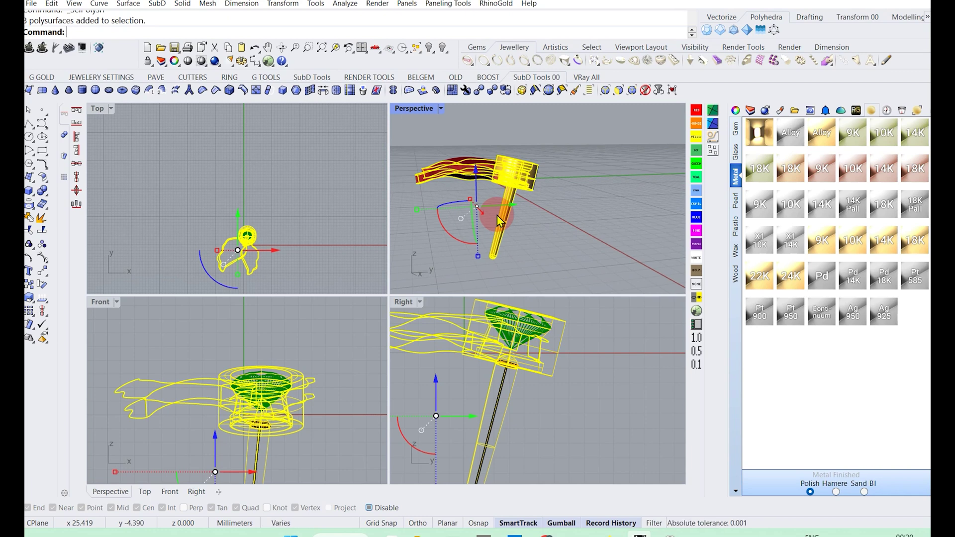
pyautogui.click(242, 165)
pyautogui.scroll(-2, 245, 164)
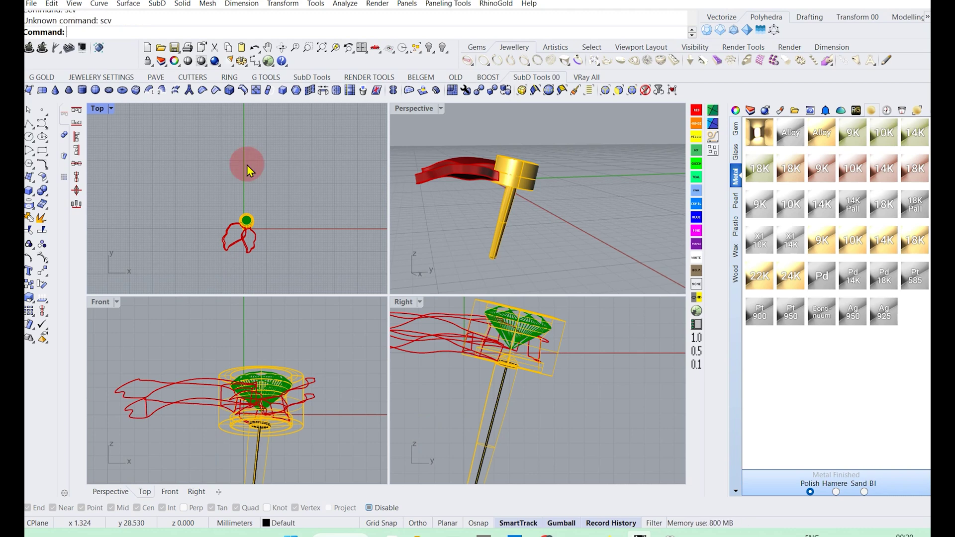
pyautogui.write('sc')
pyautogui.press('Return')
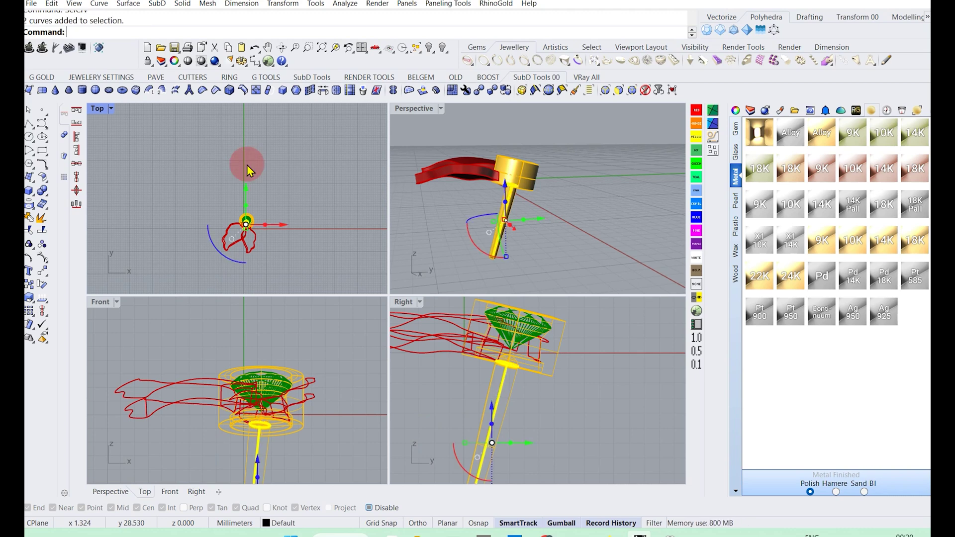
pyautogui.press('Delete')
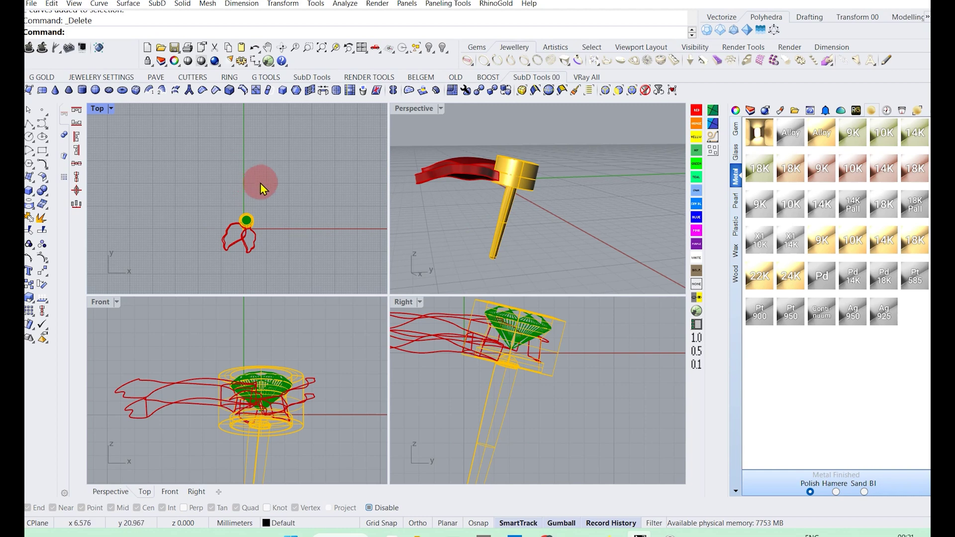
pyautogui.moveTo(505, 159); pyautogui.dragTo(525, 257, button='right')
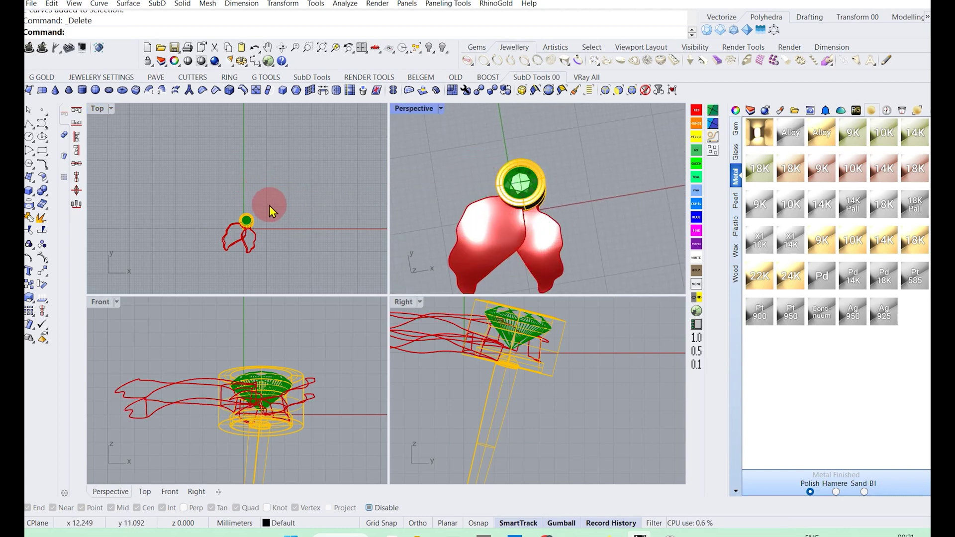
pyautogui.scroll(3, 287, 242)
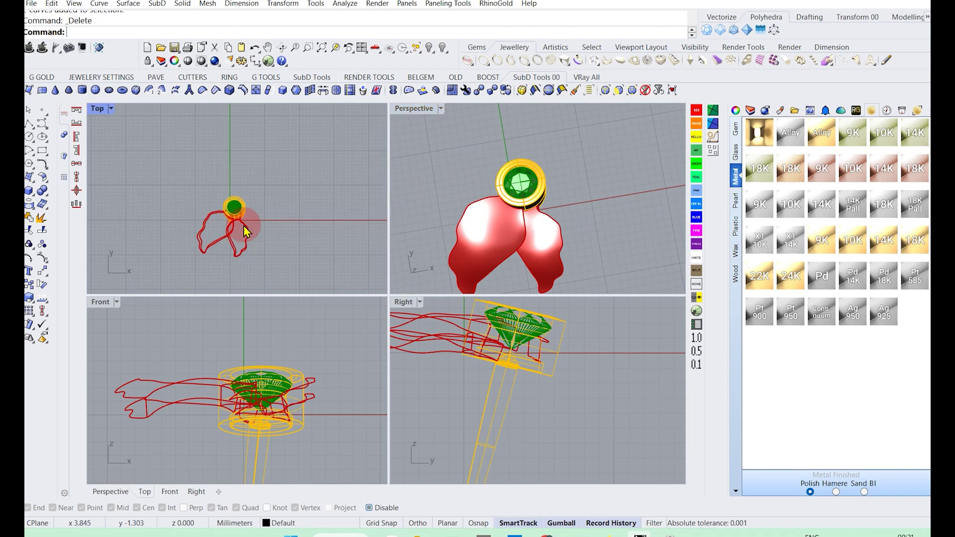
pyautogui.moveTo(547, 284)
pyautogui.mouseDown(button='right')
pyautogui.moveTo(580, 164)
pyautogui.moveTo(572, 217)
pyautogui.moveTo(486, 165)
pyautogui.moveTo(486, 139)
pyautogui.moveTo(530, 237)
pyautogui.moveTo(498, 204)
pyautogui.moveTo(443, 102)
pyautogui.moveTo(565, 217)
pyautogui.moveTo(517, 186)
pyautogui.moveTo(541, 211)
pyautogui.mouseUp(button='right')
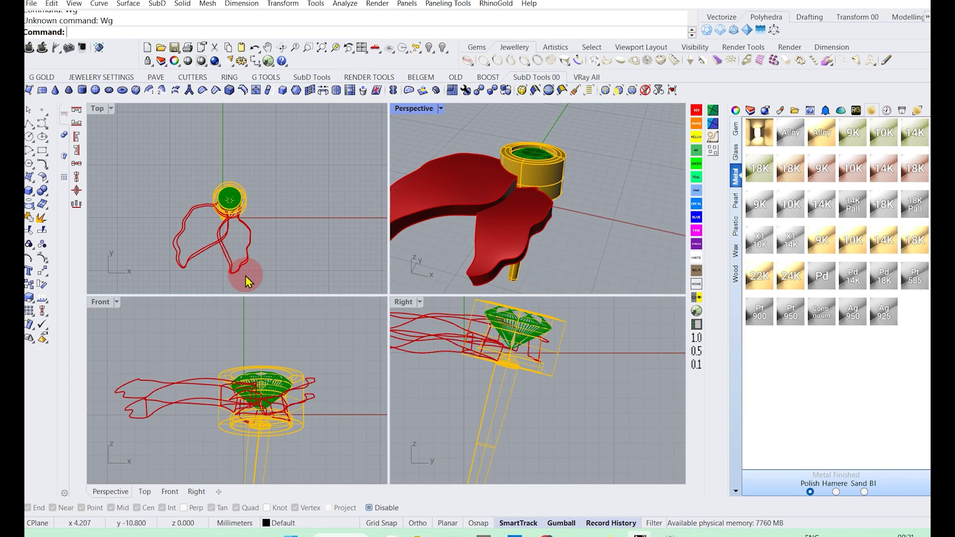
pyautogui.write('sg')
# - Select the gems and all earring parts, group them, and apply the 22K gold material
pyautogui.press('Return')
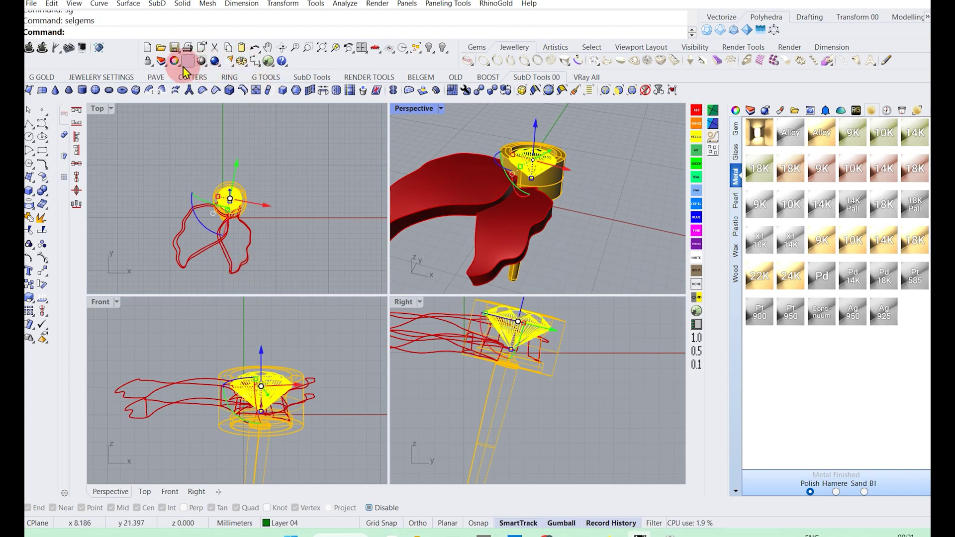
pyautogui.click(266, 192)
pyautogui.hotkey('ctrl', 'a')
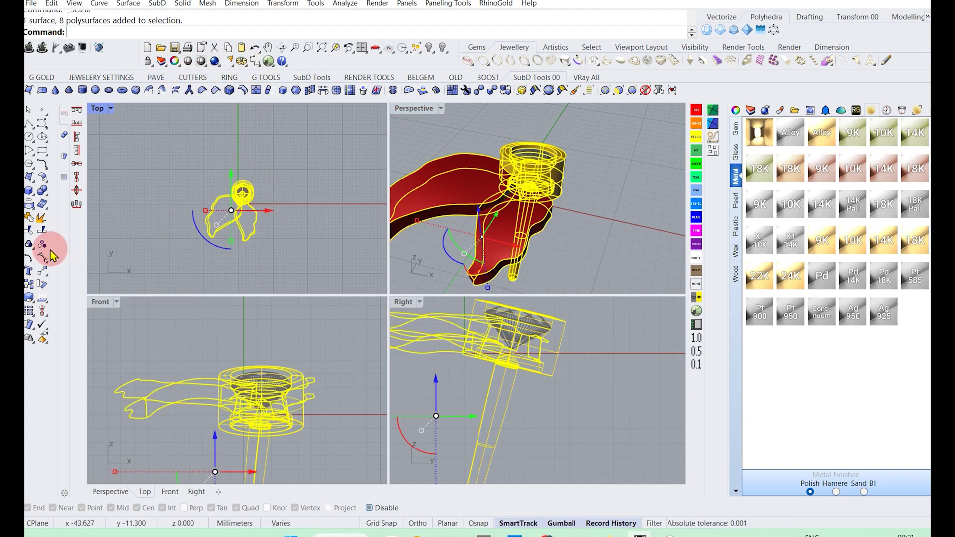
pyautogui.click(50, 251)
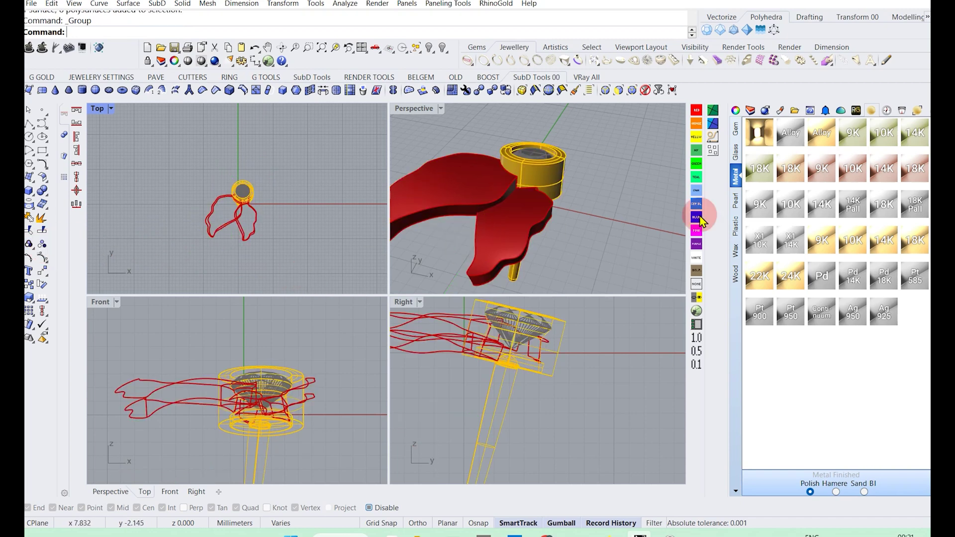
pyautogui.moveTo(760, 276); pyautogui.dragTo(518, 235)
pyautogui.moveTo(518, 235)
pyautogui.mouseDown(button='right')
pyautogui.moveTo(493, 200)
pyautogui.moveTo(547, 220)
pyautogui.moveTo(511, 237)
pyautogui.mouseUp(button='right')
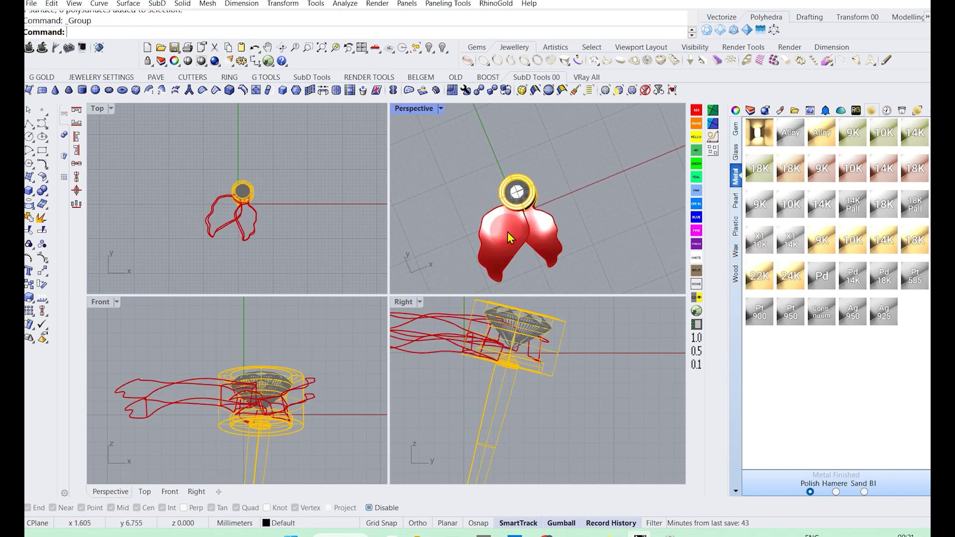
# - Unlock and select the earring, try a 9.8 mm sideways move and mirror, then undo
pyautogui.click(147, 62)
pyautogui.moveTo(286, 227); pyautogui.dragTo(160, 153)
pyautogui.moveTo(267, 218)
pyautogui.mouseDown()
pyautogui.moveTo(228, 207)
pyautogui.moveTo(241, 216)
pyautogui.mouseUp()
pyautogui.write('mirror')
pyautogui.press('Return')
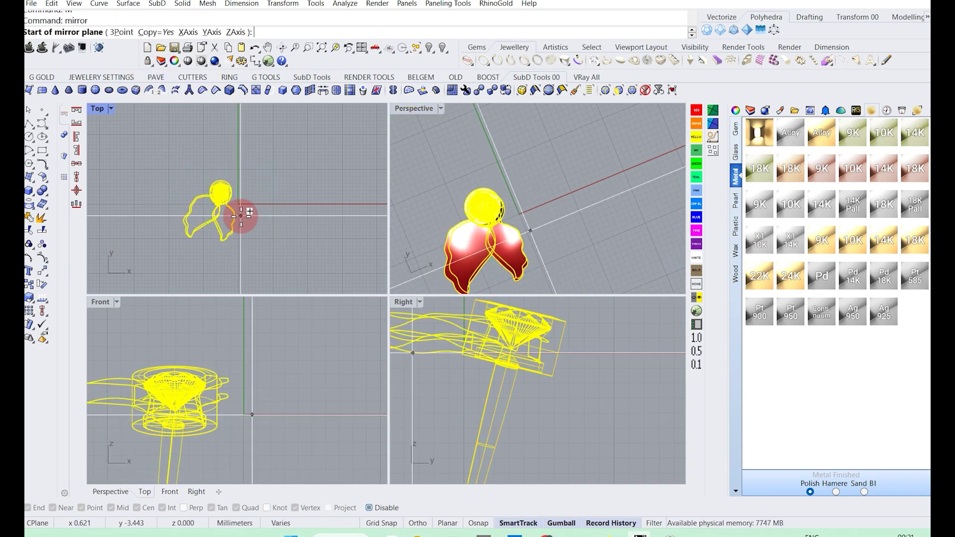
pyautogui.press('Escape')
pyautogui.hotkey('ctrl', 'z')
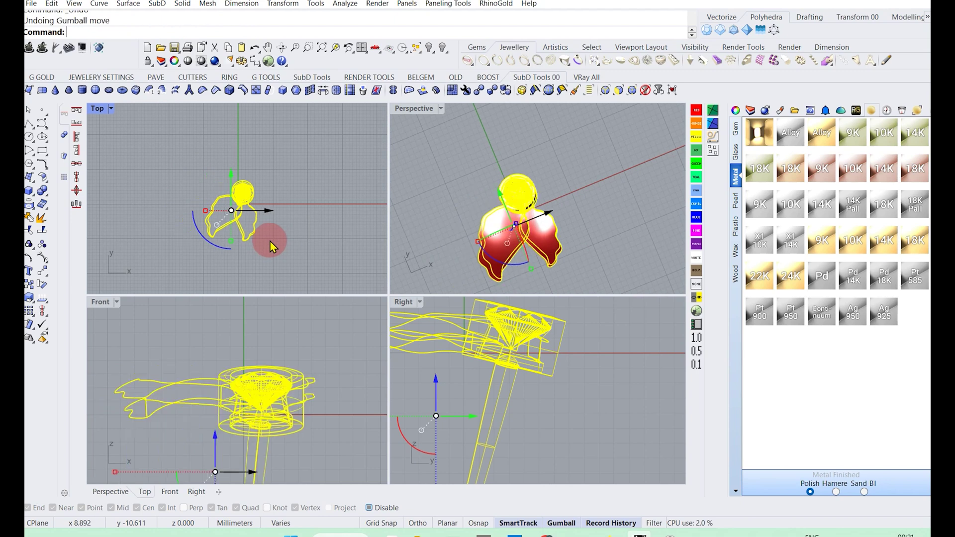
pyautogui.click(307, 275)
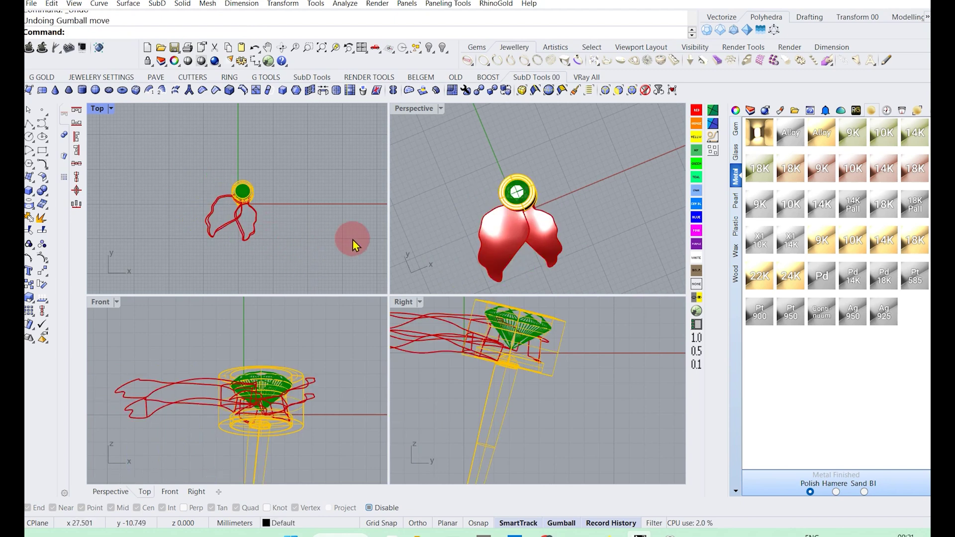
# - Zoom the Perspective view to fit both earrings and switch it to Rendered display
pyautogui.click(450, 114)
pyautogui.hotkey('ctrl', 'shift', 'e')
pyautogui.click(440, 109)
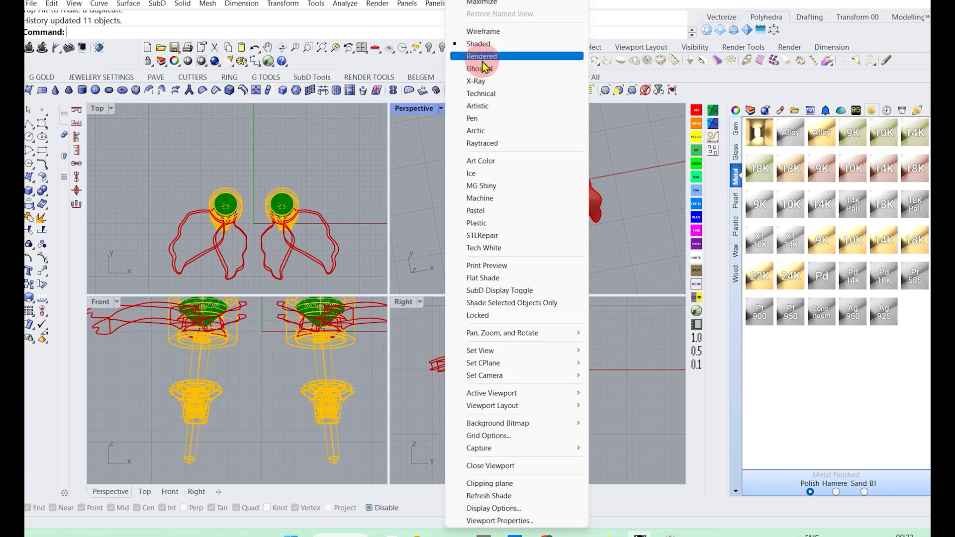
pyautogui.click(477, 58)
# - Maximize the Perspective view, orbit lower, stop the turntable, and show the earrings fullscreen
pyautogui.doubleClick(417, 117)
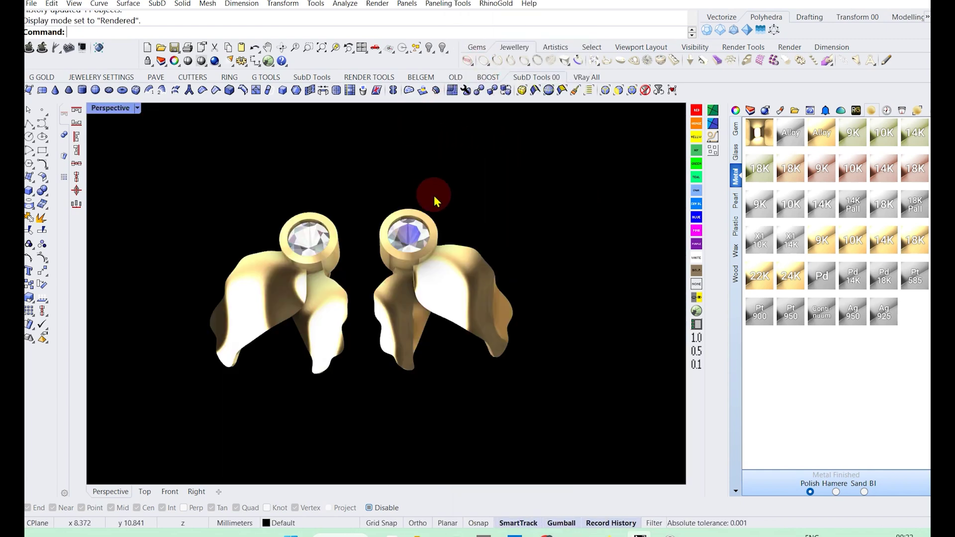
pyautogui.moveTo(437, 195)
pyautogui.mouseDown(button='right')
pyautogui.moveTo(351, 288)
pyautogui.moveTo(437, 277)
pyautogui.moveTo(333, 189)
pyautogui.moveTo(394, 267)
pyautogui.moveTo(471, 256)
pyautogui.moveTo(420, 273)
pyautogui.moveTo(354, 322)
pyautogui.moveTo(437, 320)
pyautogui.moveTo(383, 314)
pyautogui.moveTo(308, 264)
pyautogui.moveTo(384, 255)
pyautogui.moveTo(424, 239)
pyautogui.moveTo(396, 277)
pyautogui.moveTo(396, 330)
pyautogui.moveTo(422, 345)
pyautogui.moveTo(444, 309)
pyautogui.moveTo(438, 301)
pyautogui.moveTo(486, 315)
pyautogui.moveTo(533, 307)
pyautogui.moveTo(499, 291)
pyautogui.moveTo(486, 271)
pyautogui.moveTo(465, 326)
pyautogui.moveTo(477, 356)
pyautogui.moveTo(440, 366)
pyautogui.moveTo(482, 386)
pyautogui.moveTo(526, 380)
pyautogui.moveTo(465, 284)
pyautogui.moveTo(551, 274)
pyautogui.moveTo(454, 238)
pyautogui.moveTo(469, 309)
pyautogui.moveTo(458, 331)
pyautogui.moveTo(552, 273)
pyautogui.moveTo(503, 298)
pyautogui.moveTo(565, 230)
pyautogui.moveTo(612, 200)
pyautogui.moveTo(629, 224)
pyautogui.moveTo(611, 230)
pyautogui.moveTo(573, 219)
pyautogui.moveTo(659, 258)
pyautogui.moveTo(345, 249)
pyautogui.moveTo(471, 323)
pyautogui.moveTo(422, 294)
pyautogui.moveTo(366, 315)
pyautogui.moveTo(441, 330)
pyautogui.moveTo(431, 338)
pyautogui.moveTo(494, 305)
pyautogui.moveTo(482, 262)
pyautogui.moveTo(437, 305)
pyautogui.moveTo(459, 336)
pyautogui.mouseUp(button='right')
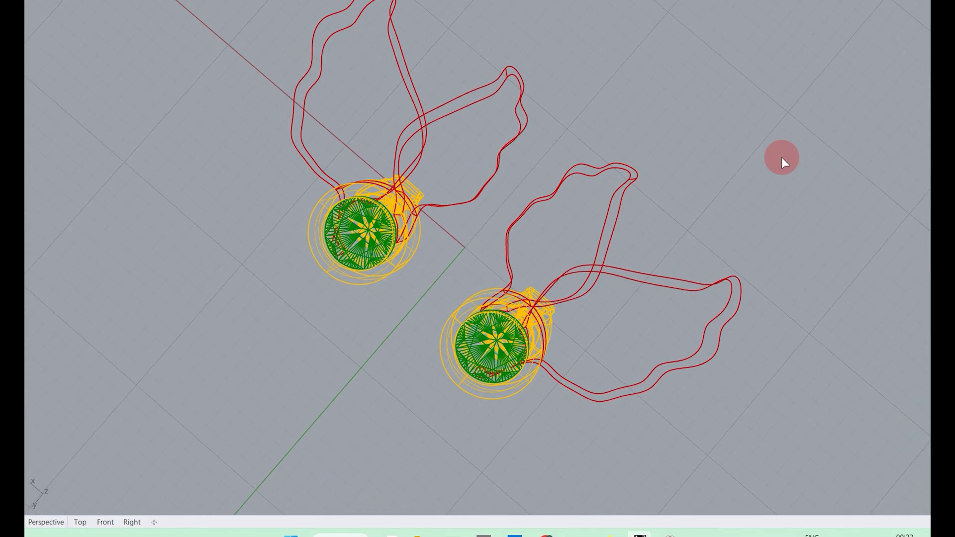
pyautogui.click(781, 158)
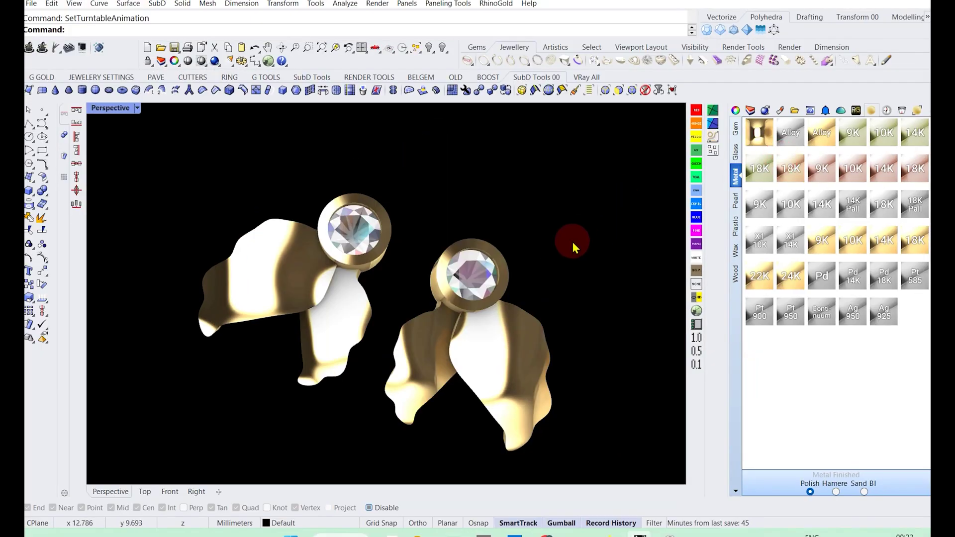
pyautogui.write('fl')
pyautogui.press('Return')
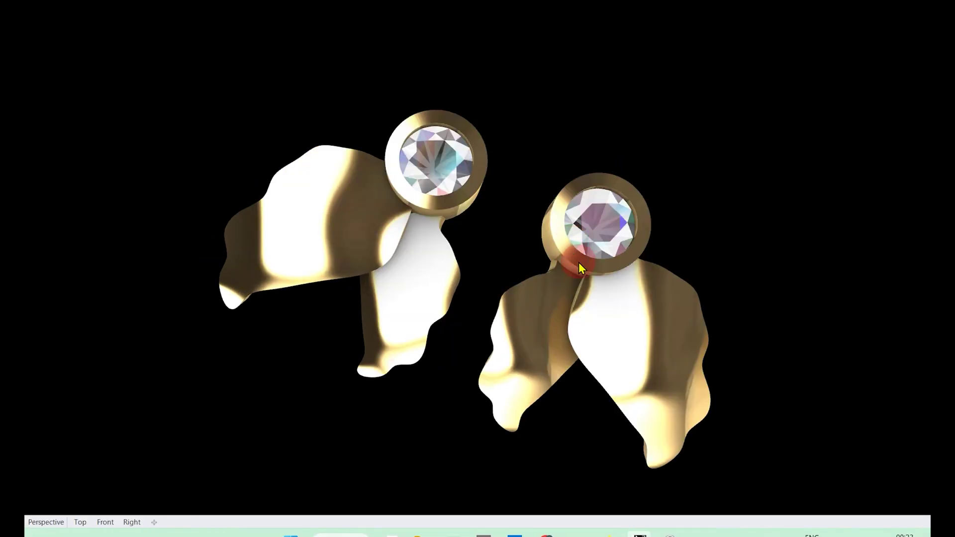
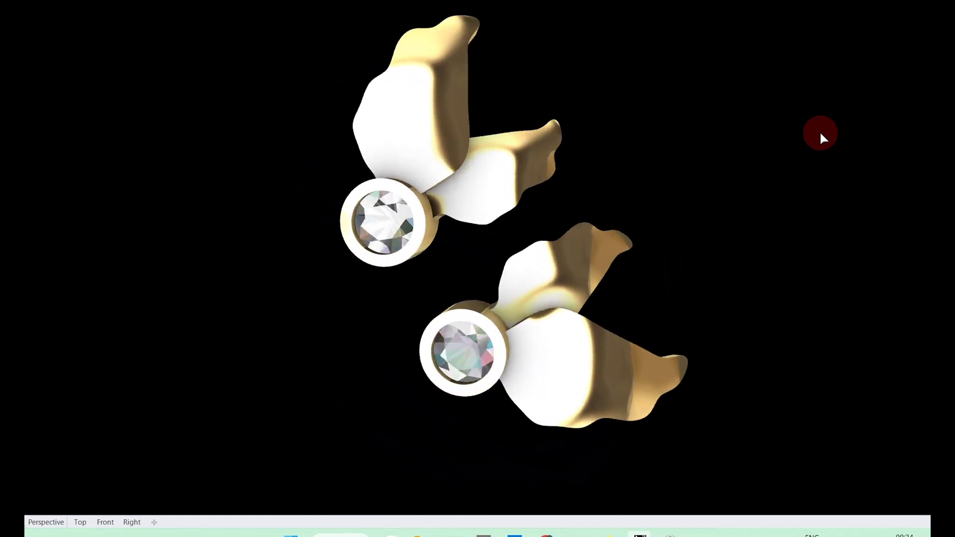
# - Stop the earrings' turntable animation and orbit them to a tilted overhead angle
pyautogui.click(841, 30)
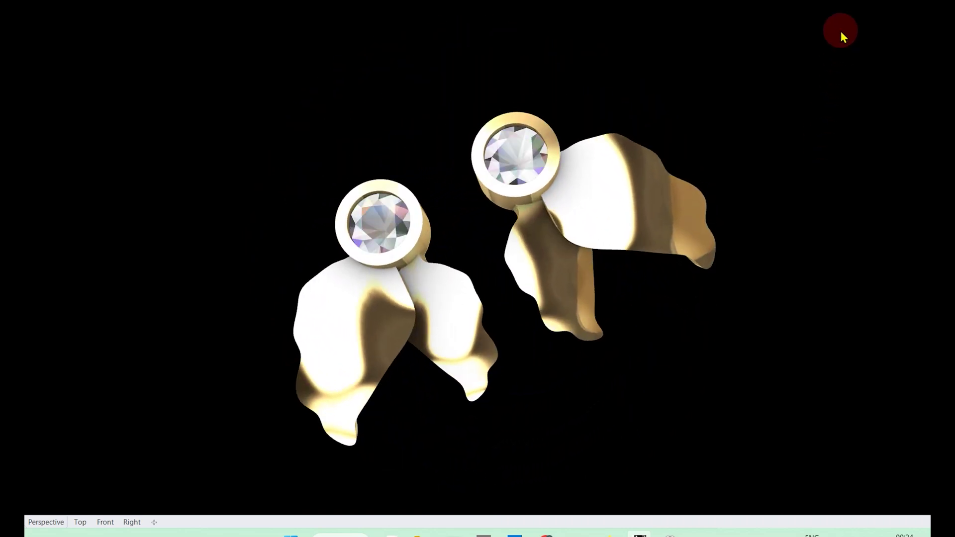
pyautogui.moveTo(859, 303)
pyautogui.mouseDown(button='right')
pyautogui.moveTo(790, 322)
pyautogui.moveTo(822, 288)
pyautogui.moveTo(855, 153)
pyautogui.moveTo(896, 128)
pyautogui.moveTo(907, 76)
pyautogui.moveTo(767, 49)
pyautogui.moveTo(671, 68)
pyautogui.moveTo(588, 166)
pyautogui.moveTo(595, 259)
pyautogui.moveTo(687, 293)
pyautogui.moveTo(808, 305)
pyautogui.moveTo(816, 330)
pyautogui.moveTo(818, 250)
pyautogui.moveTo(799, 324)
pyautogui.moveTo(827, 326)
pyautogui.moveTo(808, 257)
pyautogui.moveTo(791, 311)
pyautogui.moveTo(797, 321)
pyautogui.moveTo(812, 283)
pyautogui.moveTo(811, 364)
pyautogui.moveTo(798, 311)
pyautogui.mouseUp(button='right')
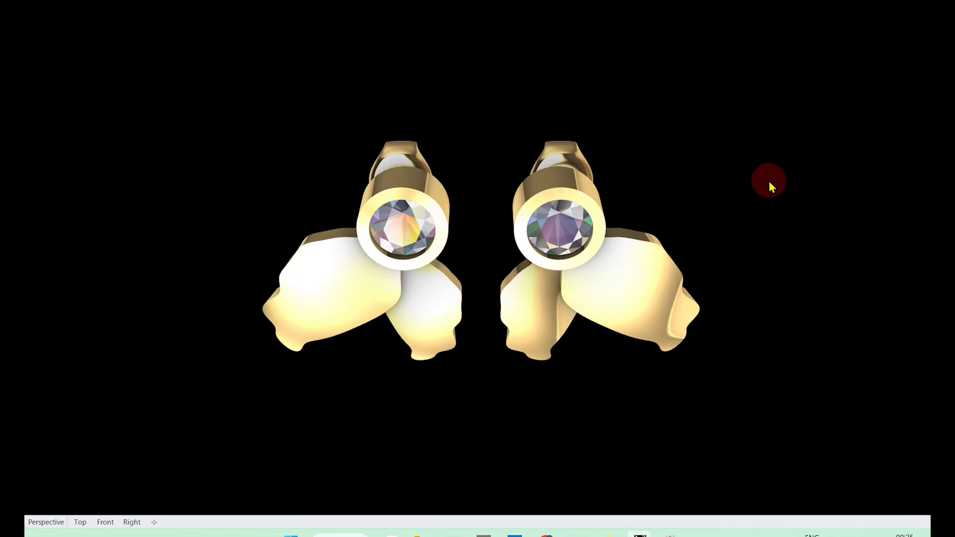
pyautogui.moveTo(771, 186)
pyautogui.mouseDown(button='right')
pyautogui.moveTo(816, 204)
pyautogui.moveTo(759, 141)
pyautogui.moveTo(759, 113)
pyautogui.moveTo(759, 308)
pyautogui.mouseUp(button='right')
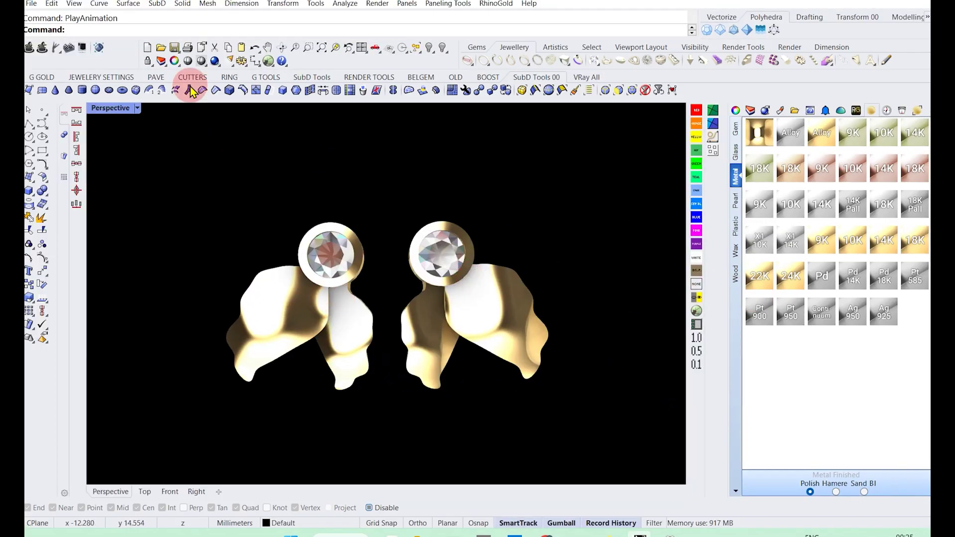
# - Select all earring parts, rotate them upright to face the Front view, and maximize Perspective
pyautogui.doubleClick(110, 109)
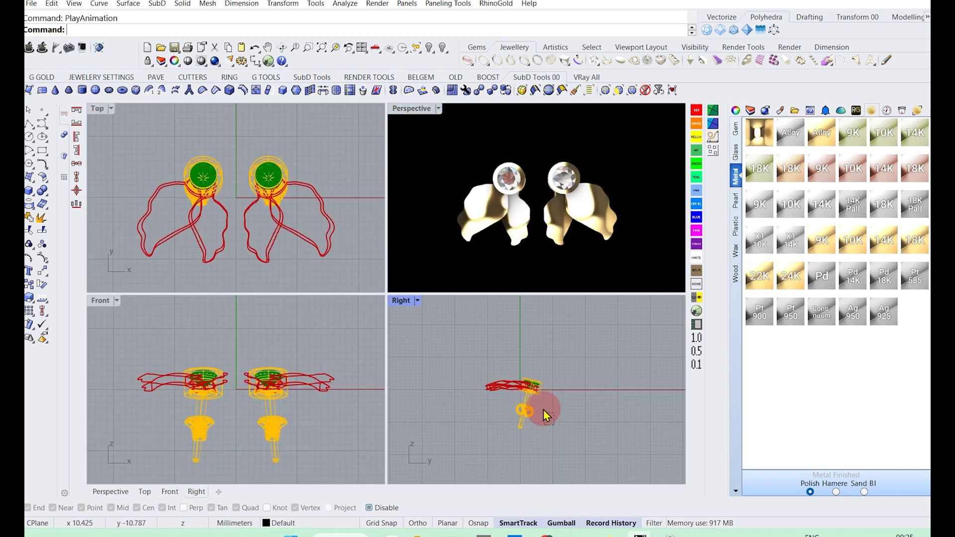
pyautogui.moveTo(546, 414); pyautogui.dragTo(511, 417)
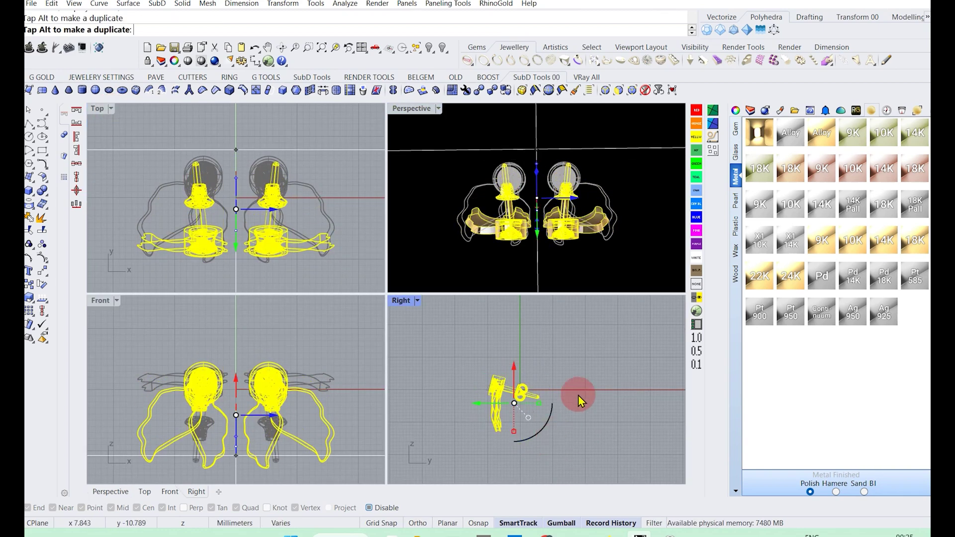
pyautogui.moveTo(571, 438)
pyautogui.mouseDown()
pyautogui.moveTo(547, 401)
pyautogui.moveTo(537, 351)
pyautogui.mouseUp()
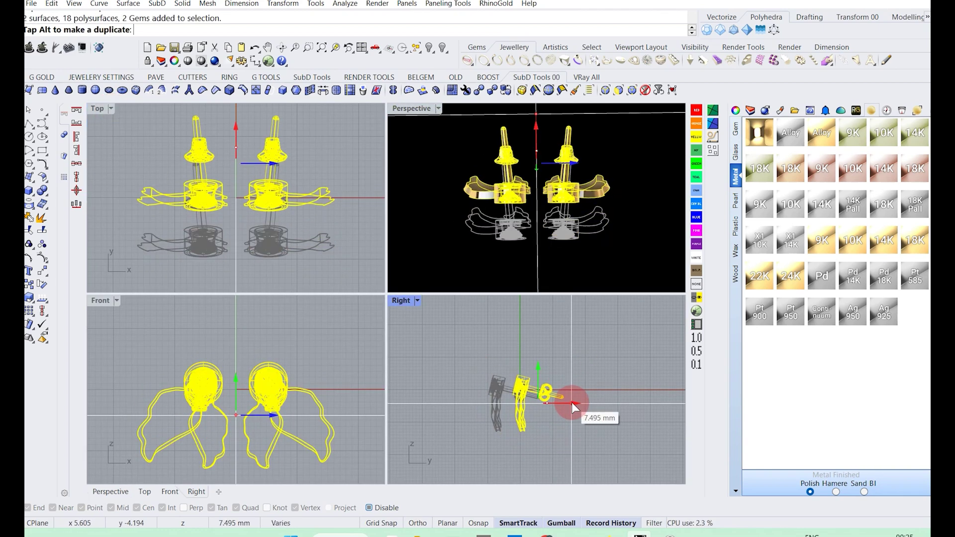
pyautogui.doubleClick(429, 117)
pyautogui.moveTo(429, 122)
pyautogui.mouseDown(button='right')
pyautogui.moveTo(429, 151)
pyautogui.moveTo(479, 196)
pyautogui.moveTo(432, 186)
pyautogui.moveTo(366, 202)
pyautogui.mouseUp(button='right')
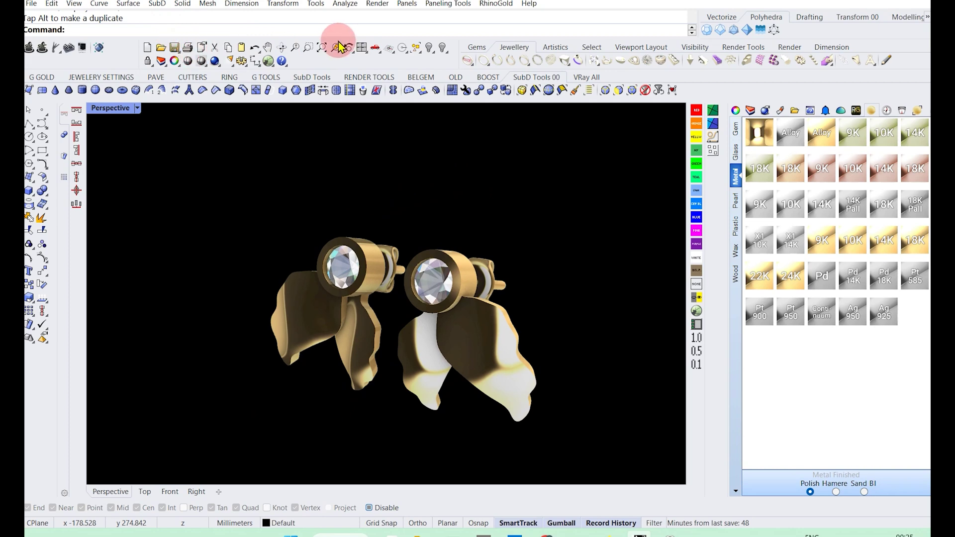
# - Enlarge the Perspective view, zoom in on the upright earrings, and show it full screen tilted
pyautogui.click(361, 48)
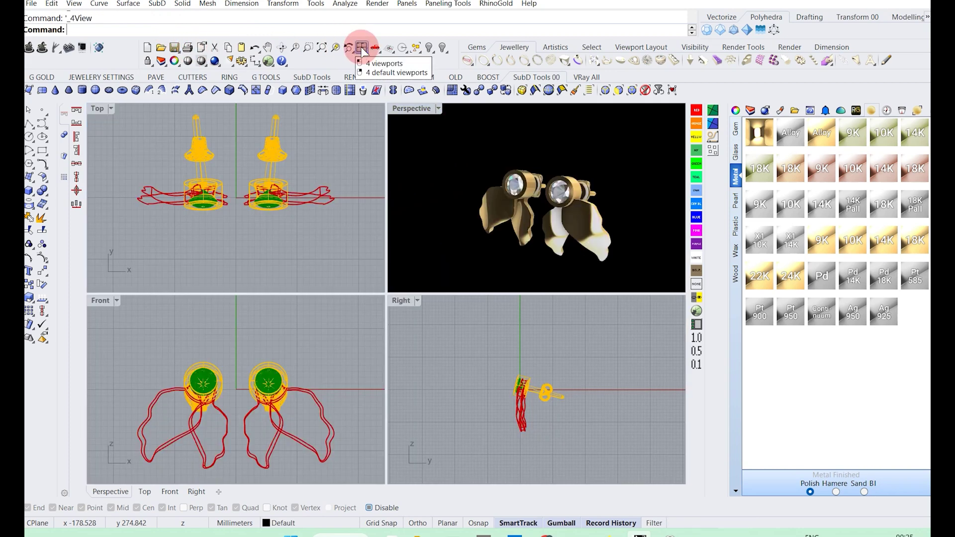
pyautogui.doubleClick(411, 108)
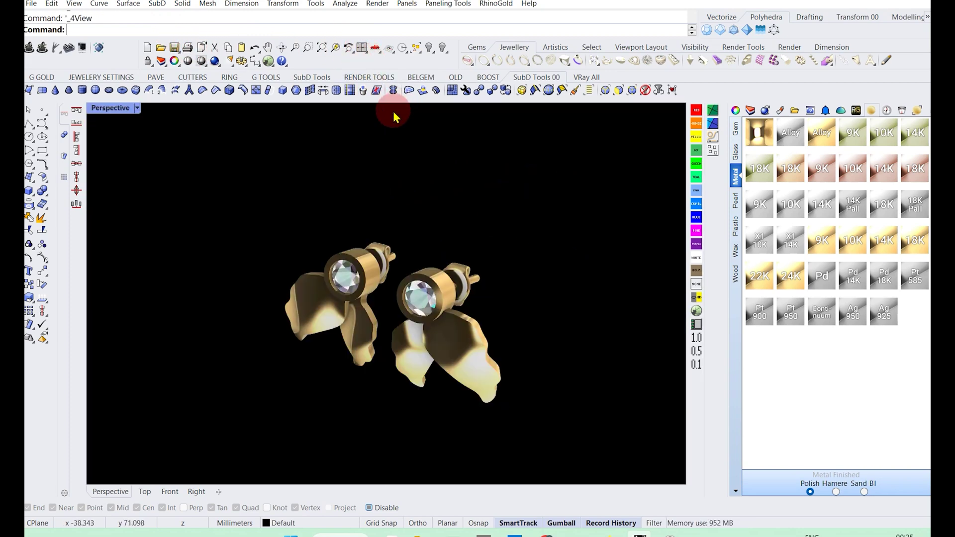
pyautogui.scroll(3, 341, 273)
pyautogui.scroll(2, 327, 248)
pyautogui.write('f')
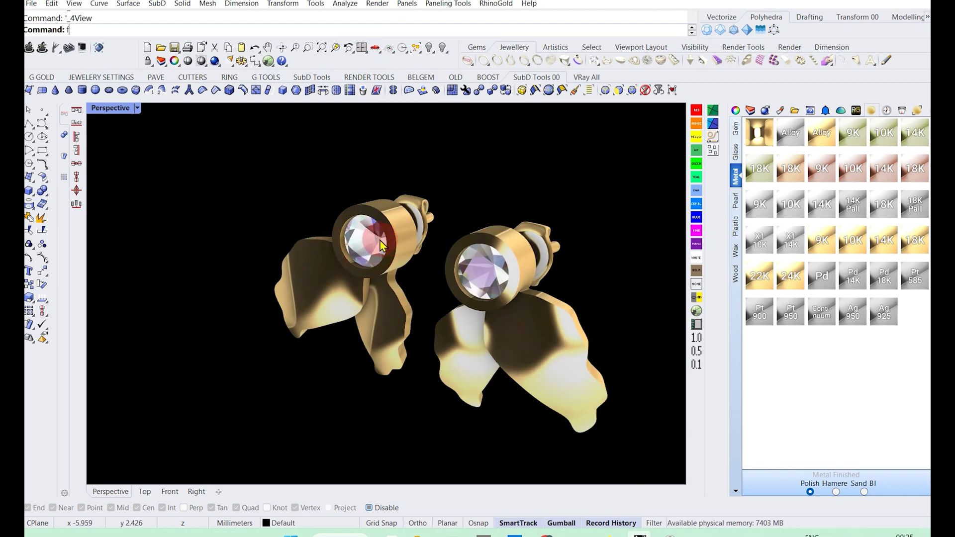
pyautogui.press('Return')
pyautogui.moveTo(421, 111)
pyautogui.mouseDown(button='right')
pyautogui.moveTo(501, 264)
pyautogui.moveTo(473, 260)
pyautogui.moveTo(519, 244)
pyautogui.mouseUp(button='right')
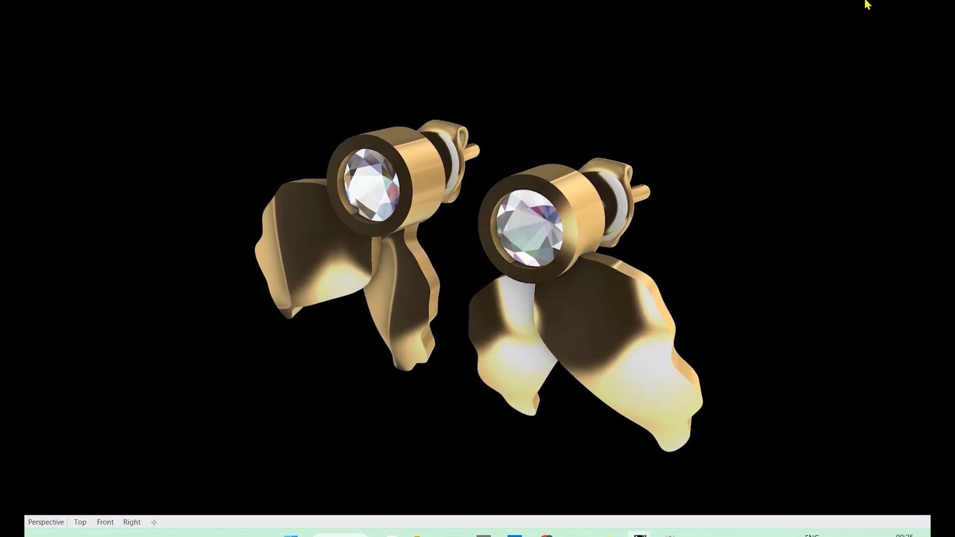
# - Pan and orbit the full-screen view until both petal earrings face the viewer head-on
pyautogui.moveTo(860, 2); pyautogui.dragTo(852, 42, button='right')
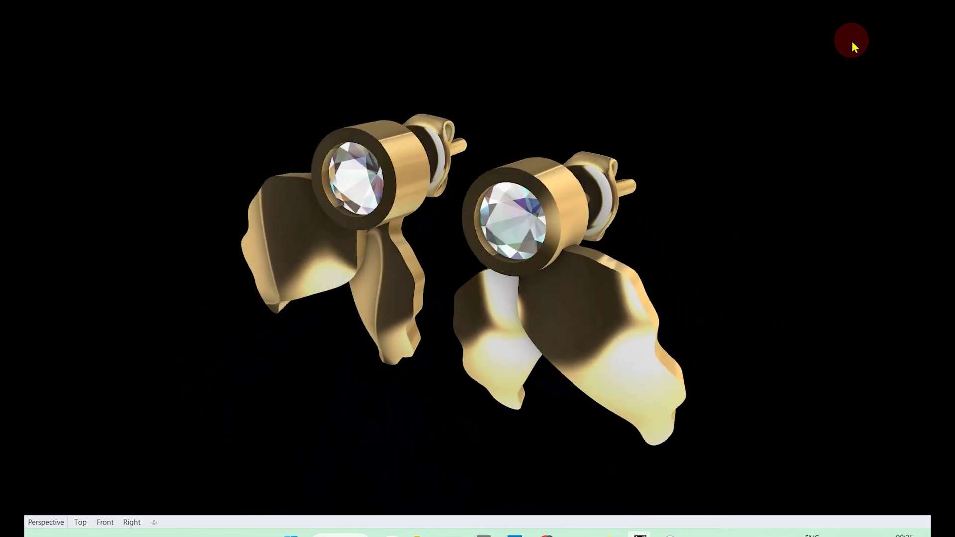
pyautogui.moveTo(645, 266)
pyautogui.mouseDown(button='right')
pyautogui.moveTo(681, 249)
pyautogui.moveTo(701, 270)
pyautogui.moveTo(719, 269)
pyautogui.mouseUp(button='right')
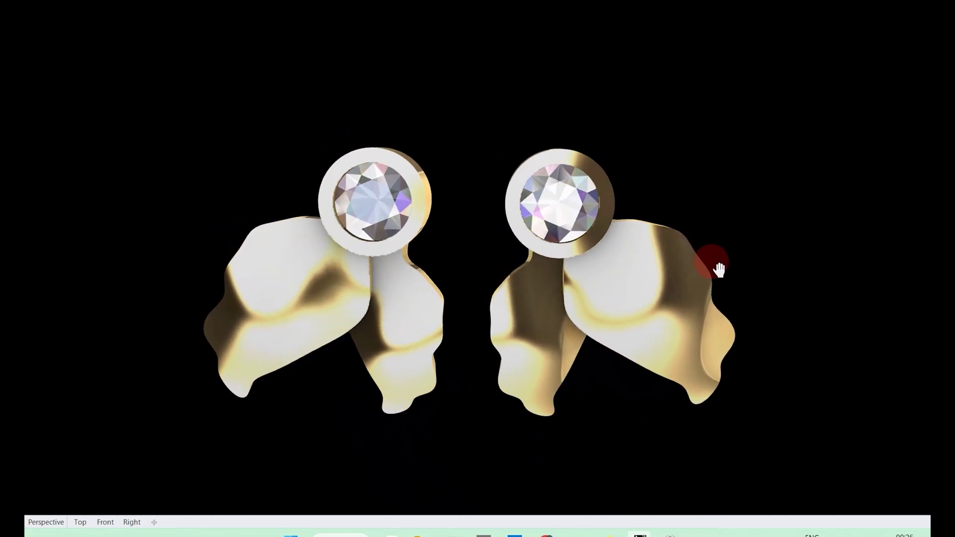